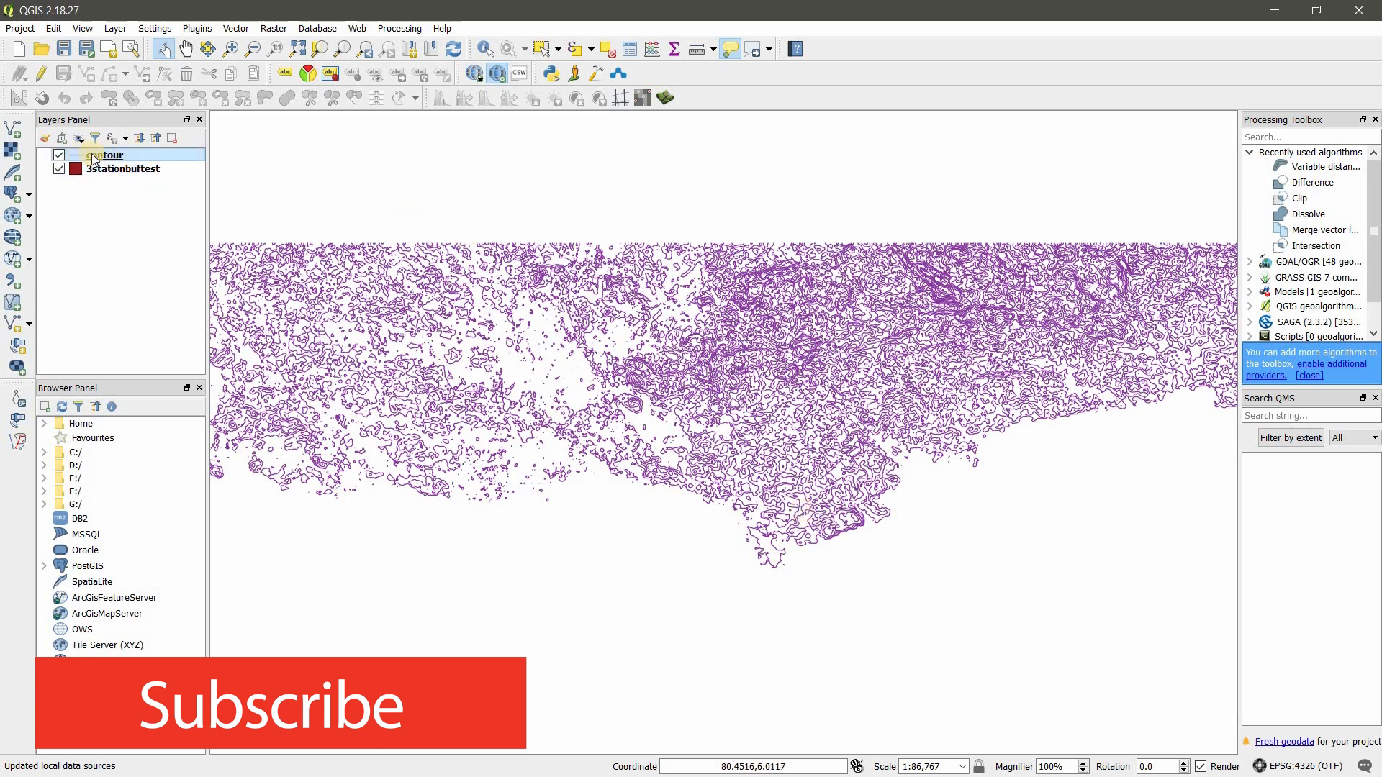
Hide the 3stationbuftest layer so only the contour lines remain on the map.
click(59, 167)
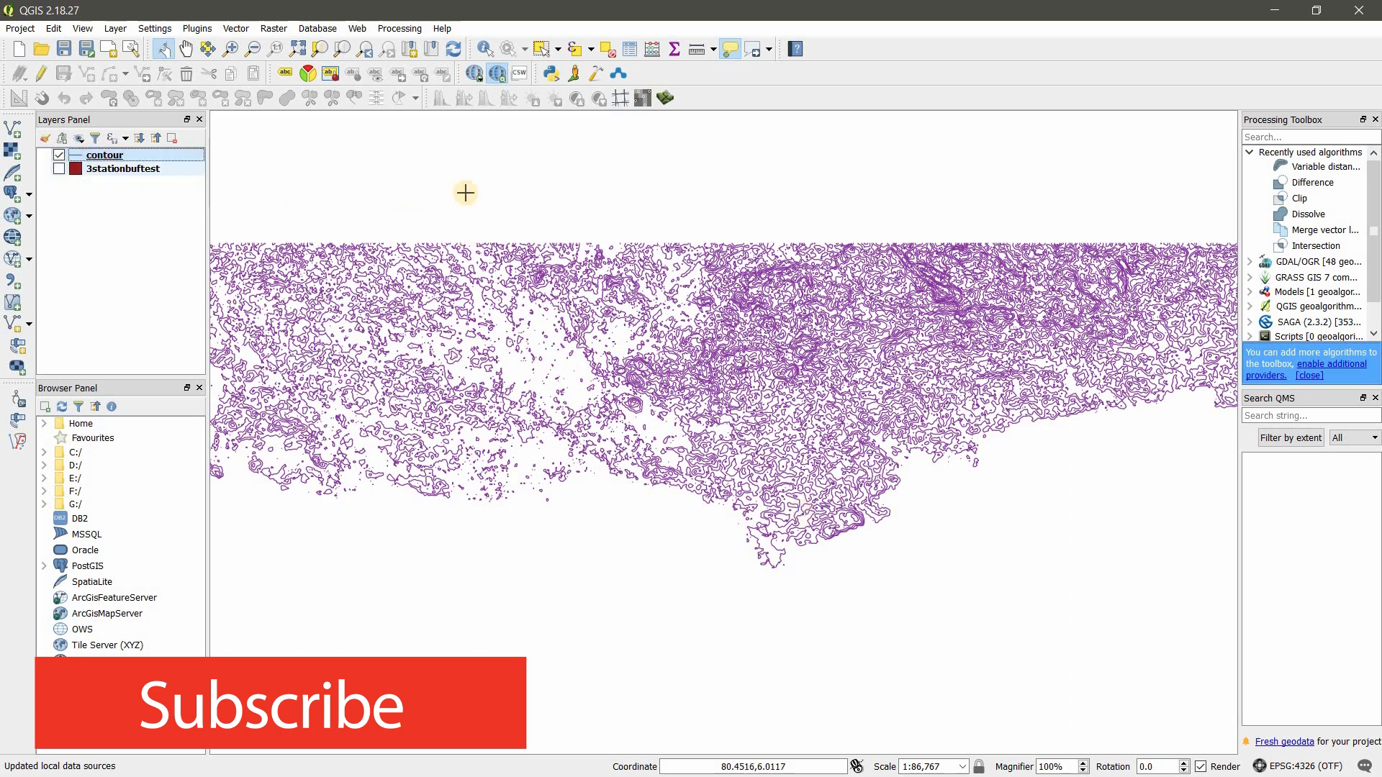
scroll(870, 295, down, 1)
scroll(870, 295, up, 2)
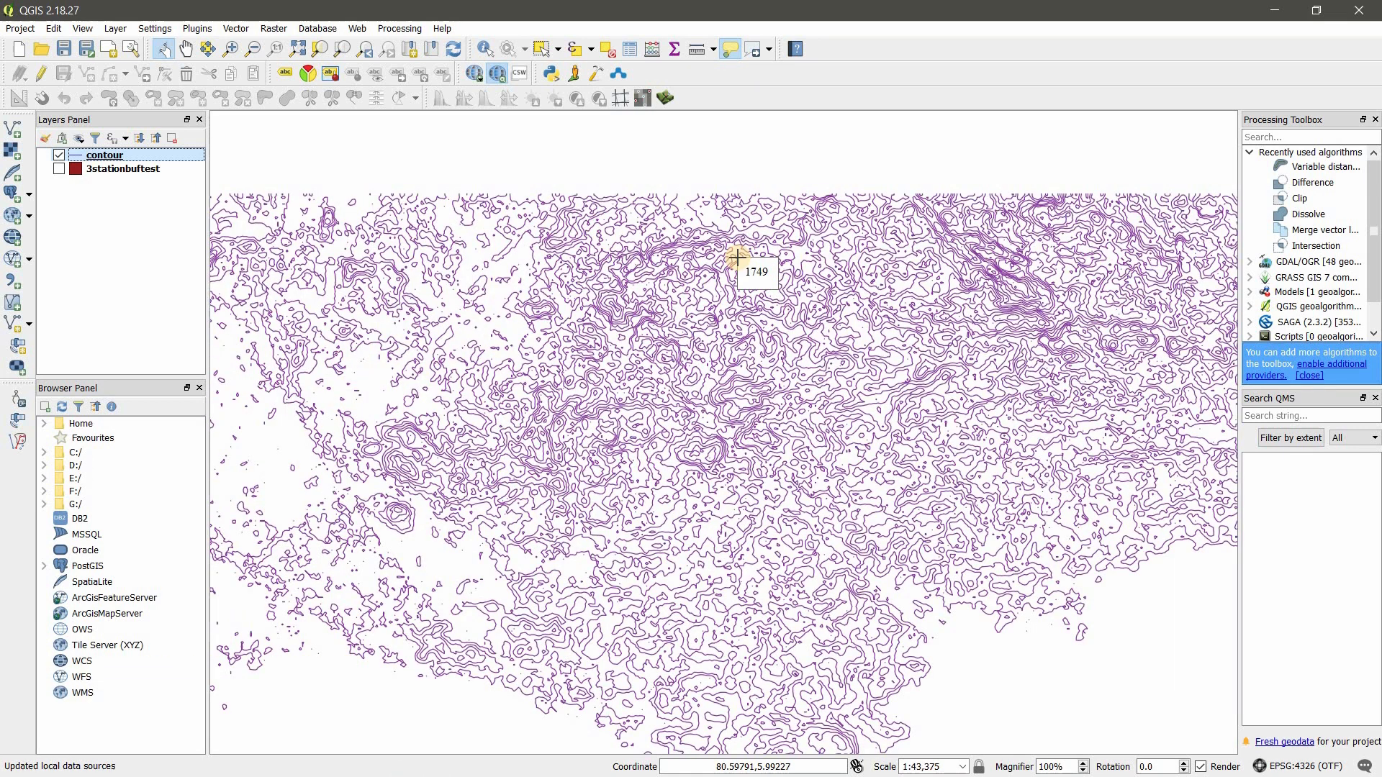
Show the 3stationbuftest layer again and zoom the map to its extent.
click(95, 169)
right_click(95, 169)
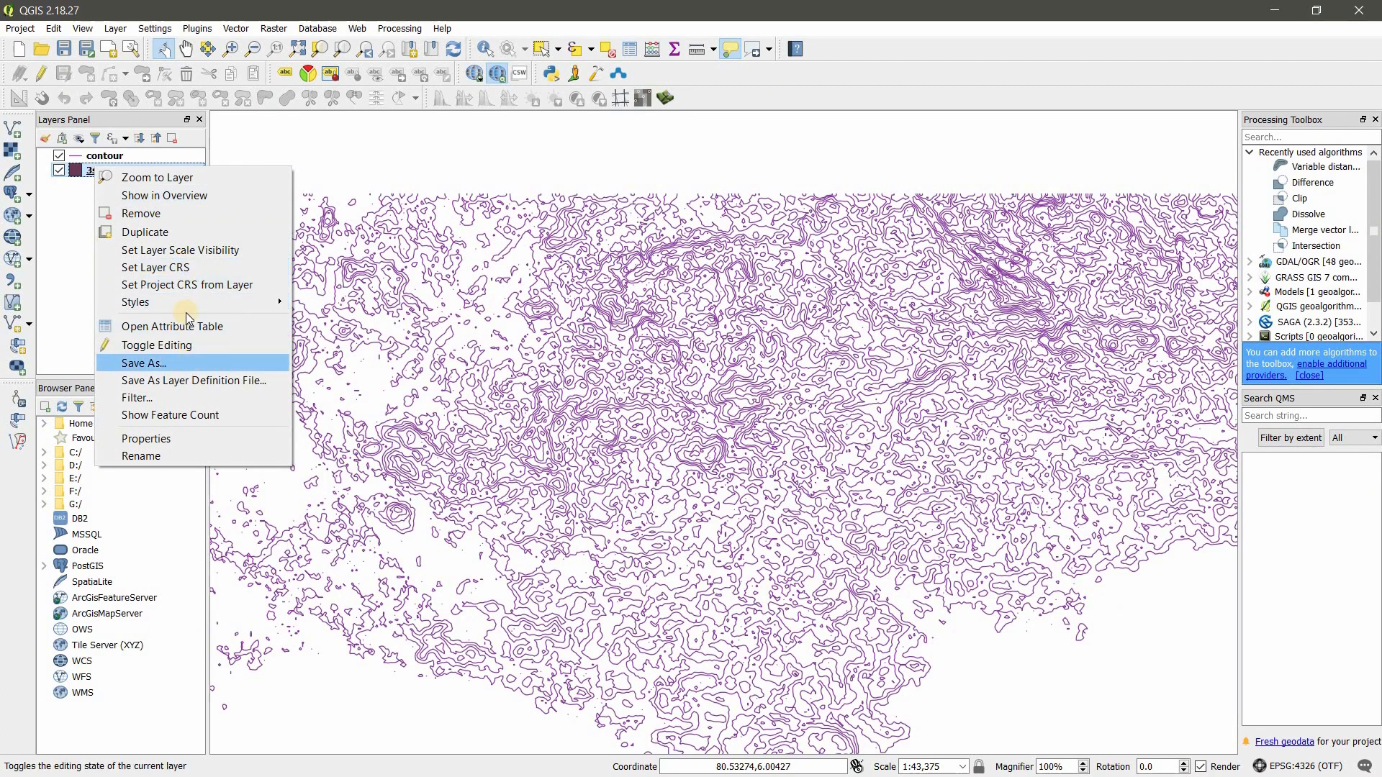
click(157, 177)
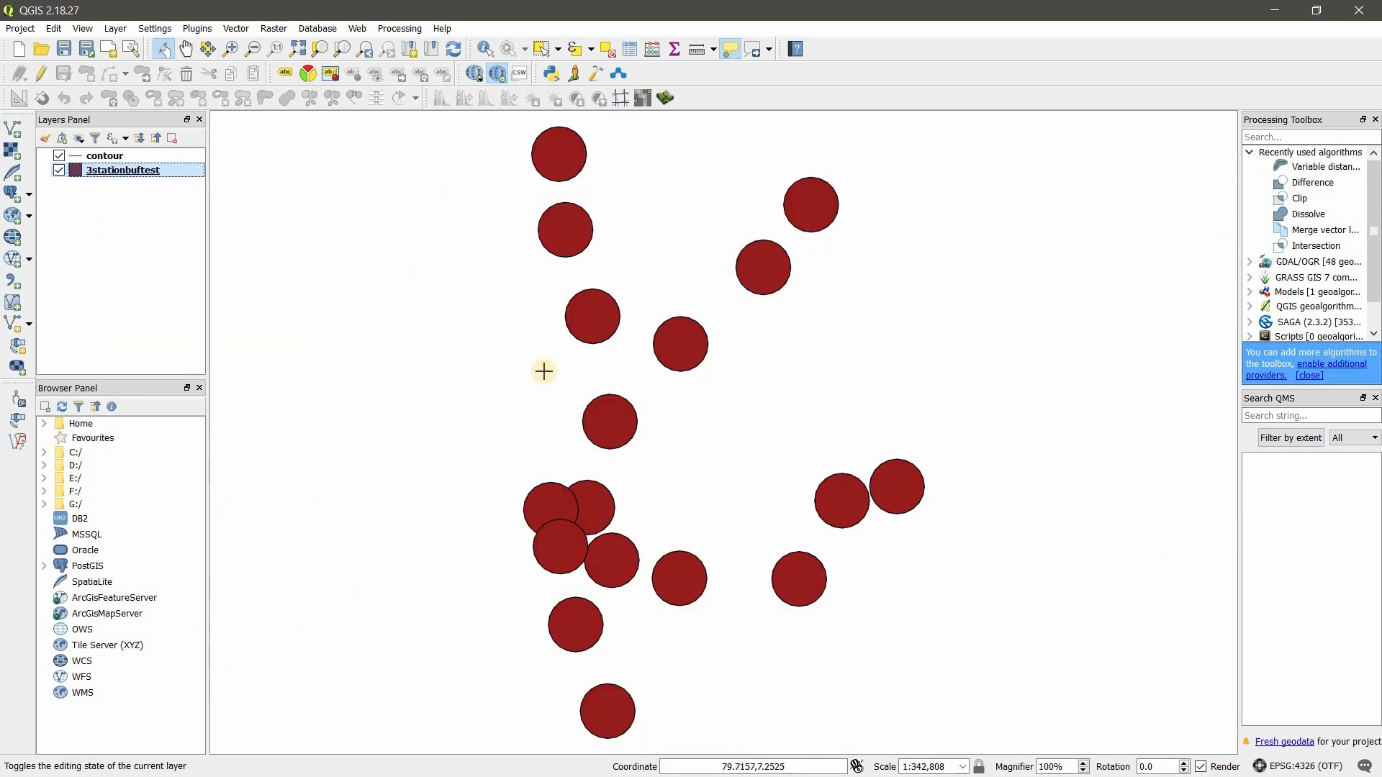
scroll(720, 413, down, 1)
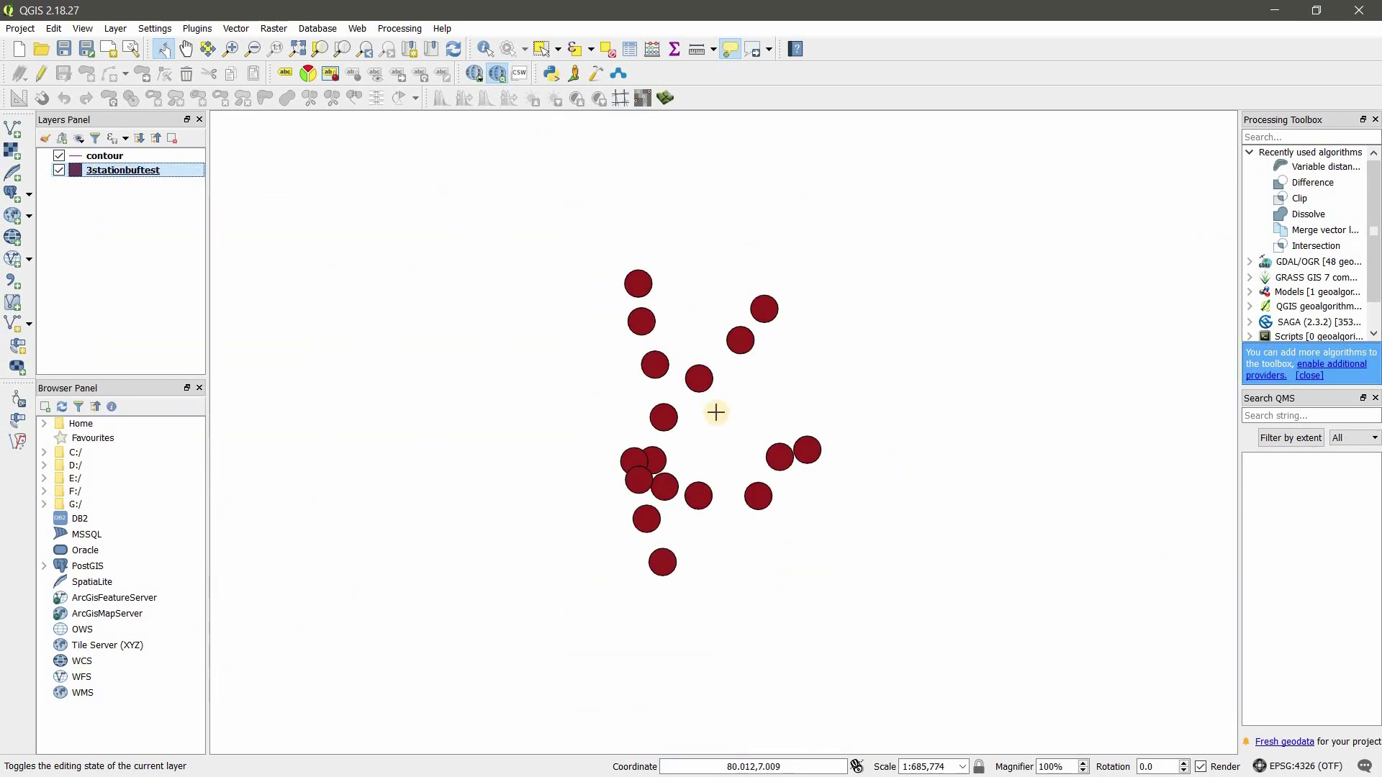
Zoom the map to the contour layer's full extent and select that layer.
right_click(97, 157)
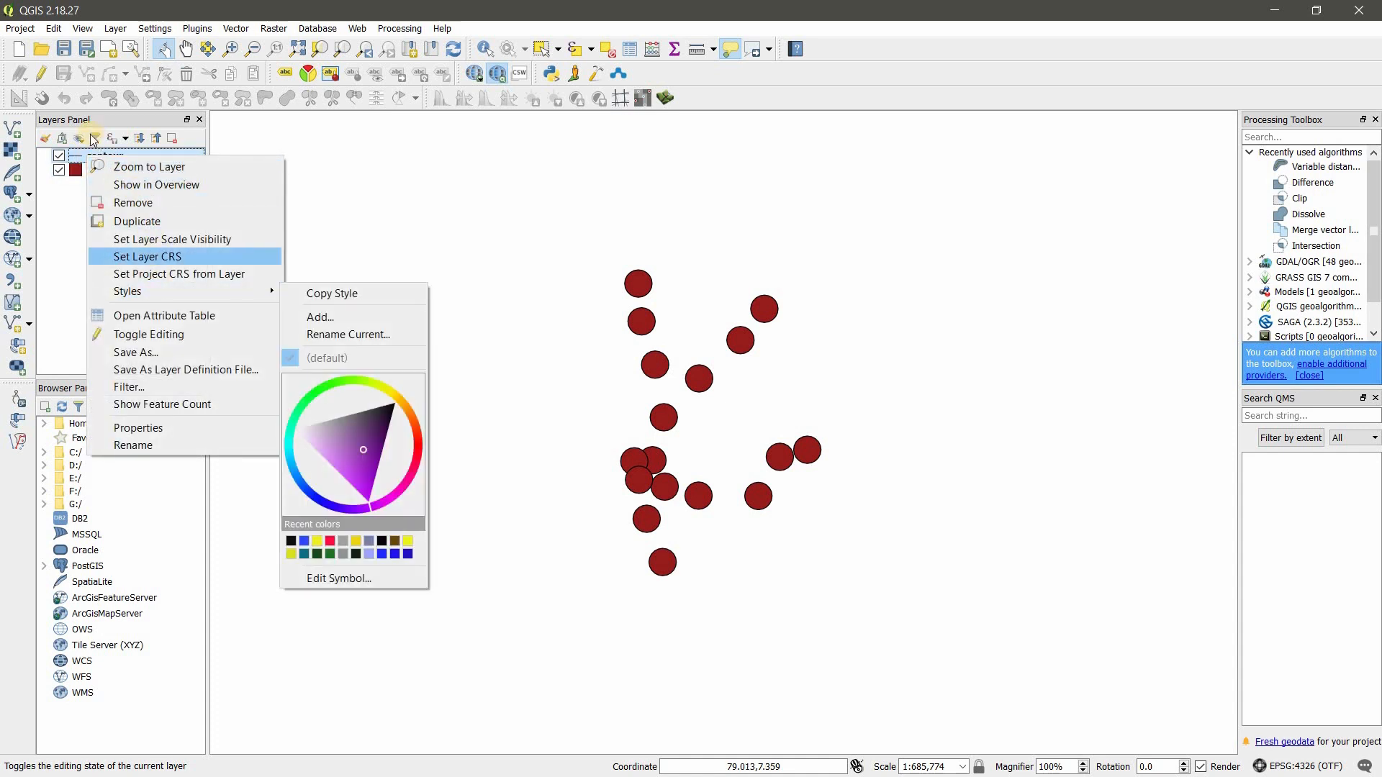
click(149, 167)
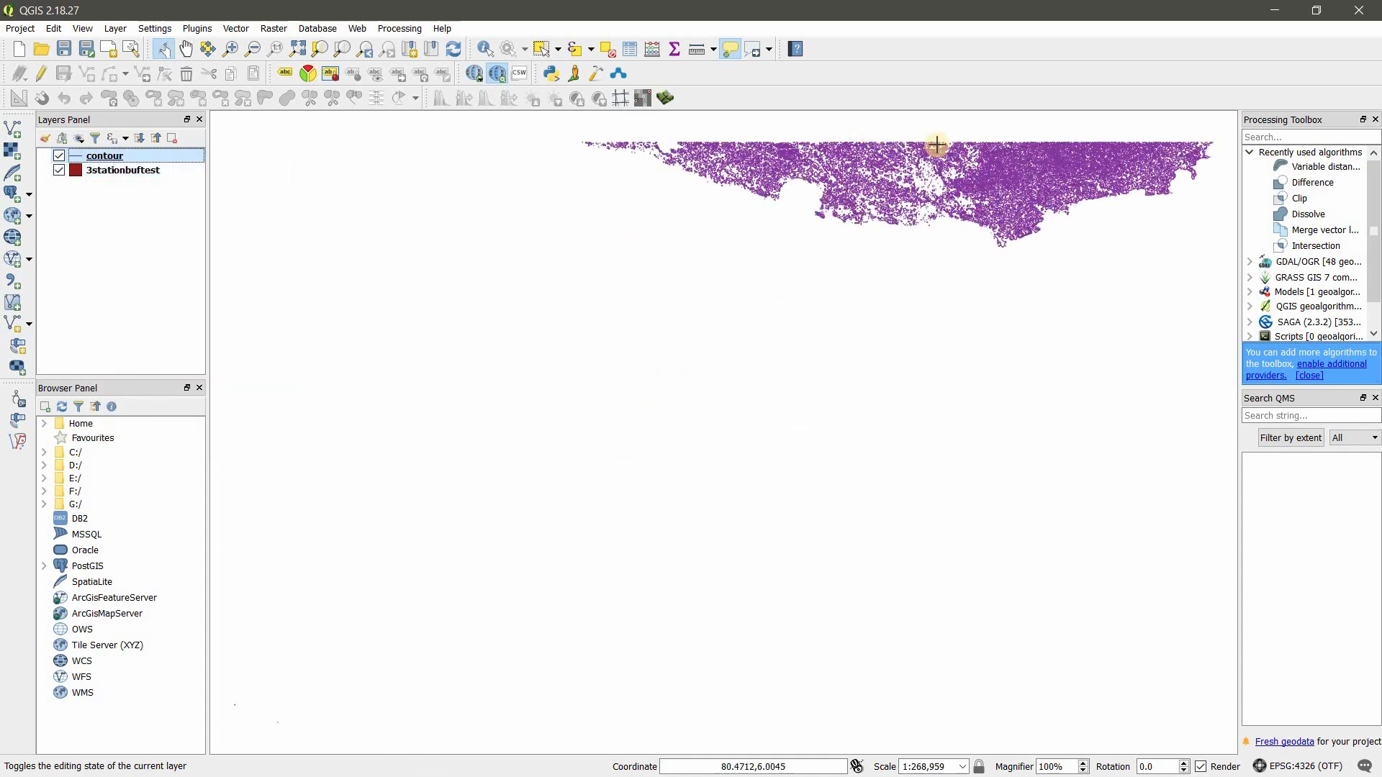
scroll(894, 192, up, 1)
scroll(622, 305, up, 2)
scroll(626, 306, up, 1)
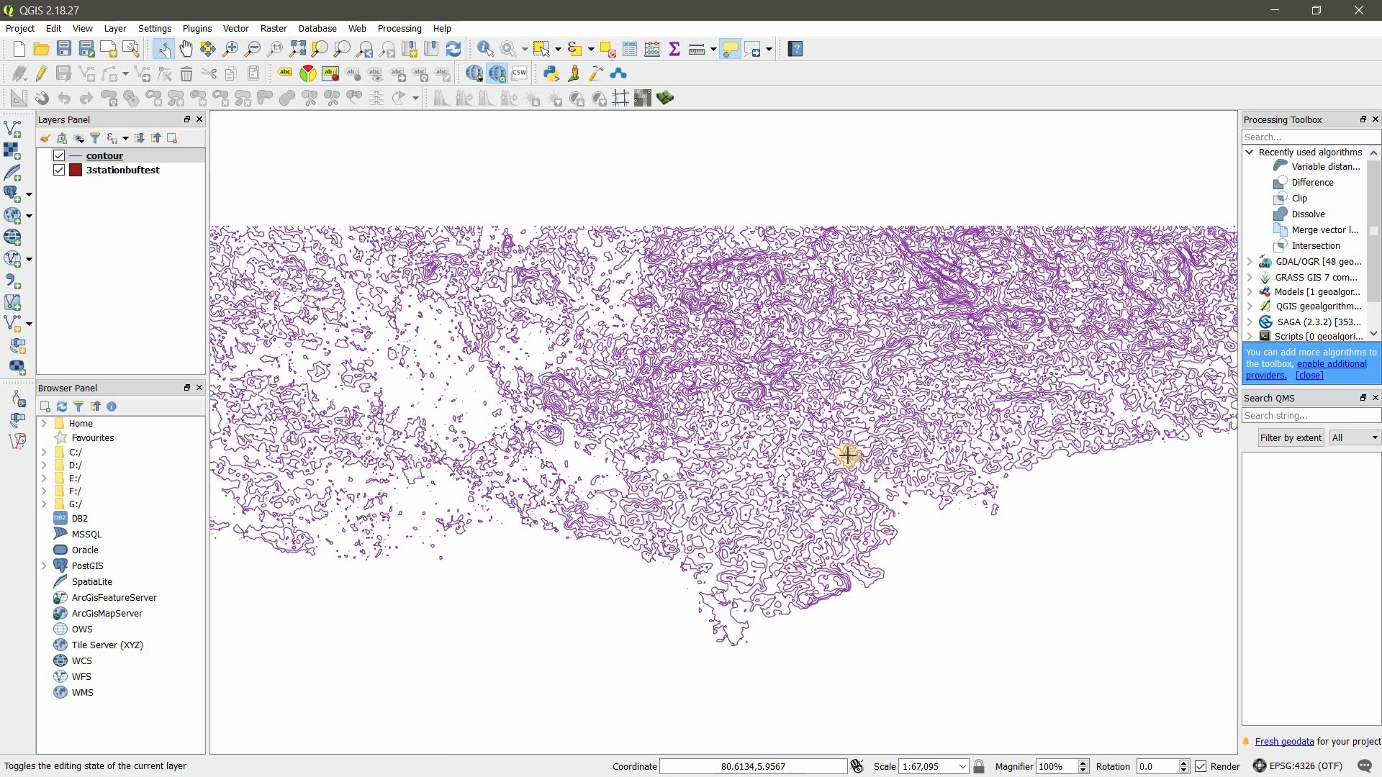
mouse_move(848, 456)
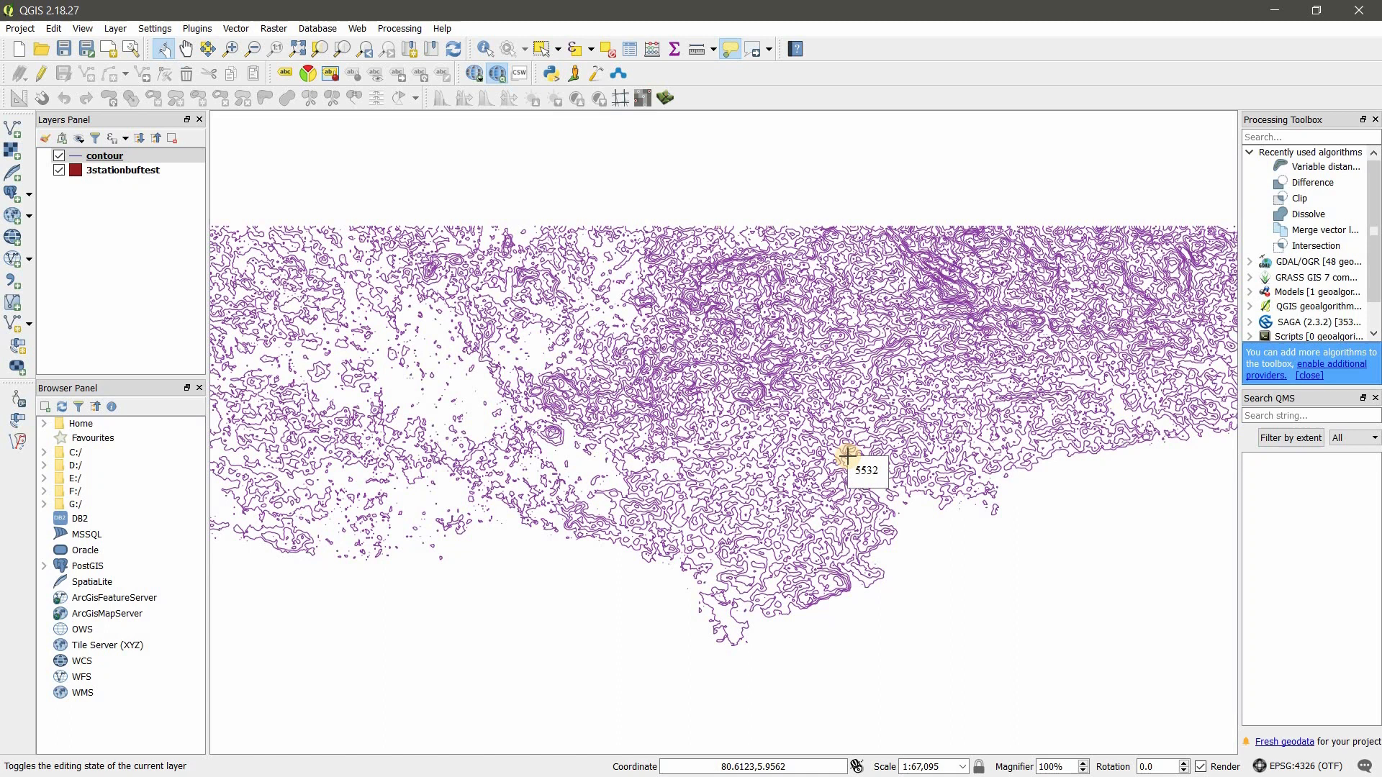
scroll(851, 458, up, 2)
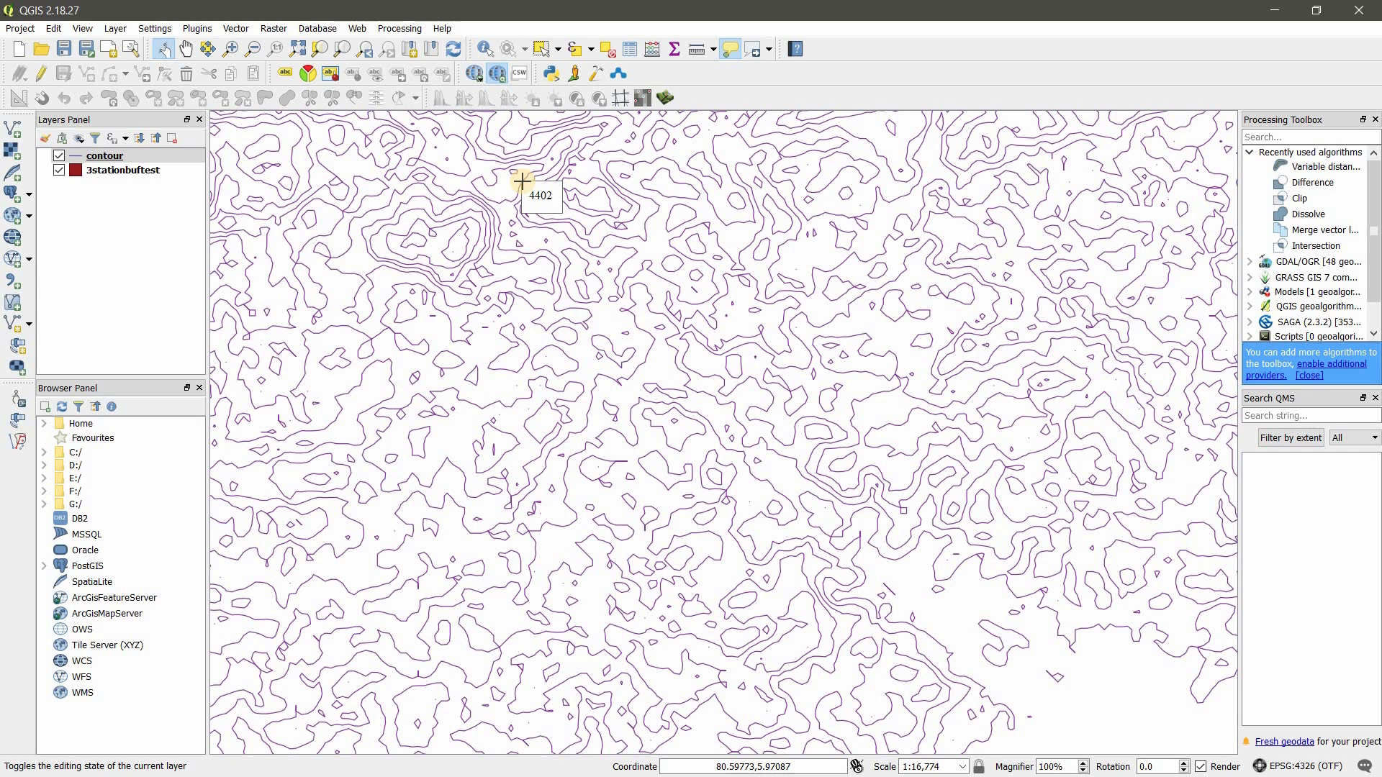
scroll(497, 195, down, 2)
drag(626, 314, 656, 375)
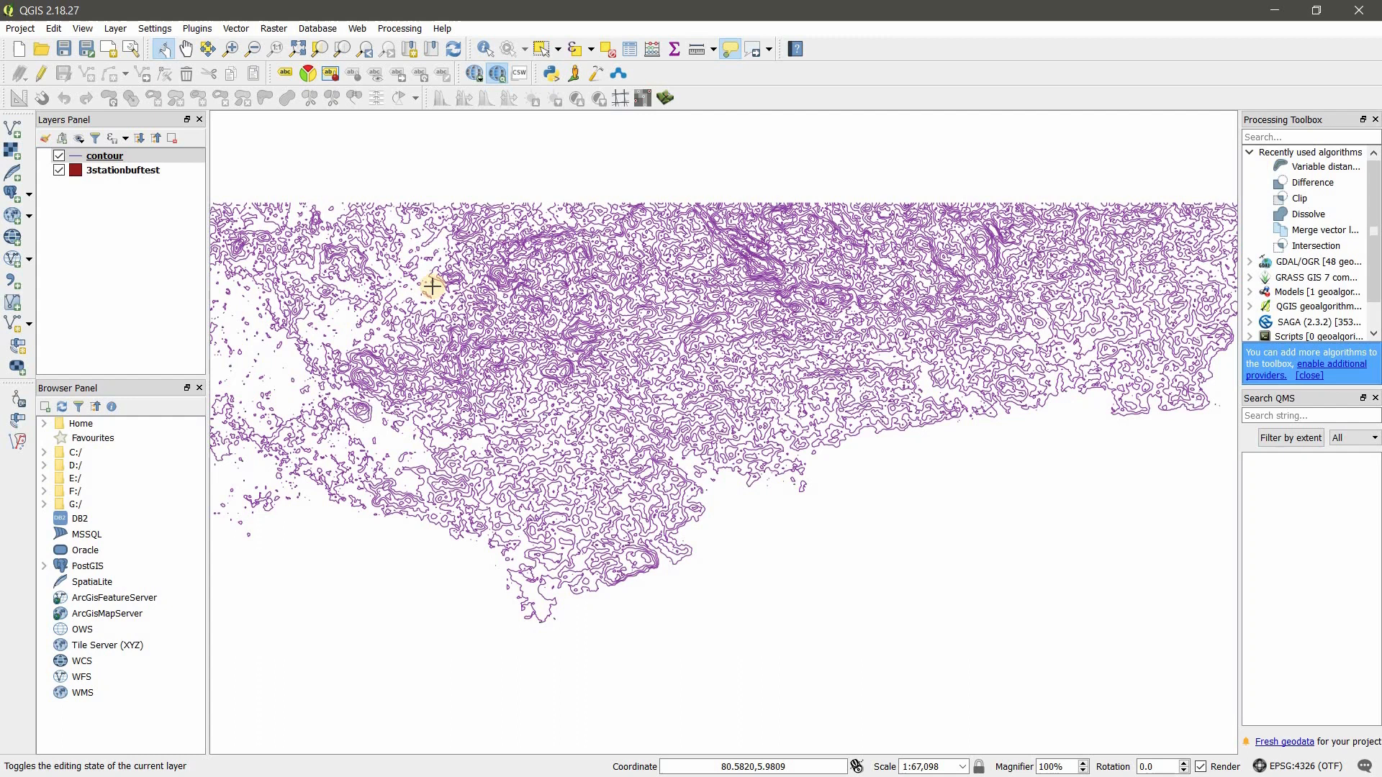
click(105, 157)
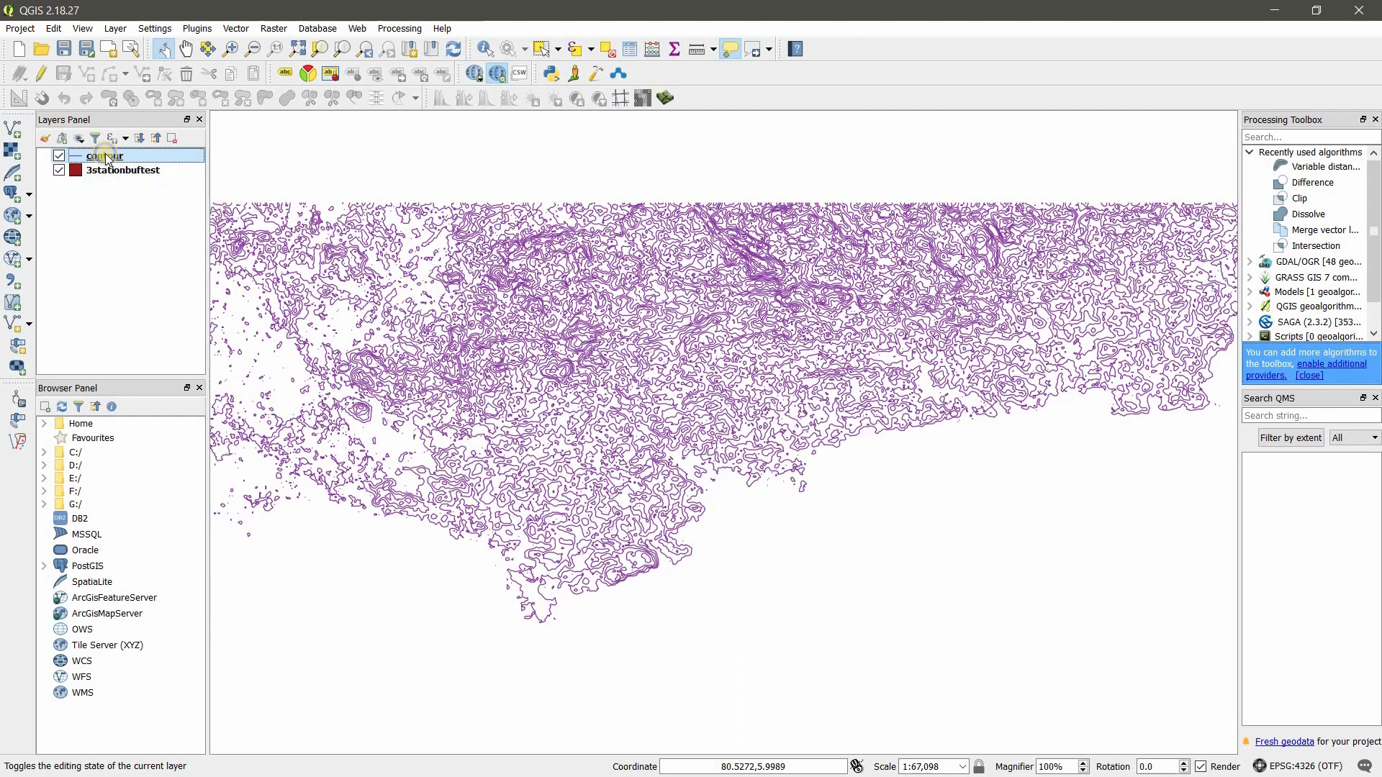
Bring up the contour layer's properties on the Style page.
right_click(105, 156)
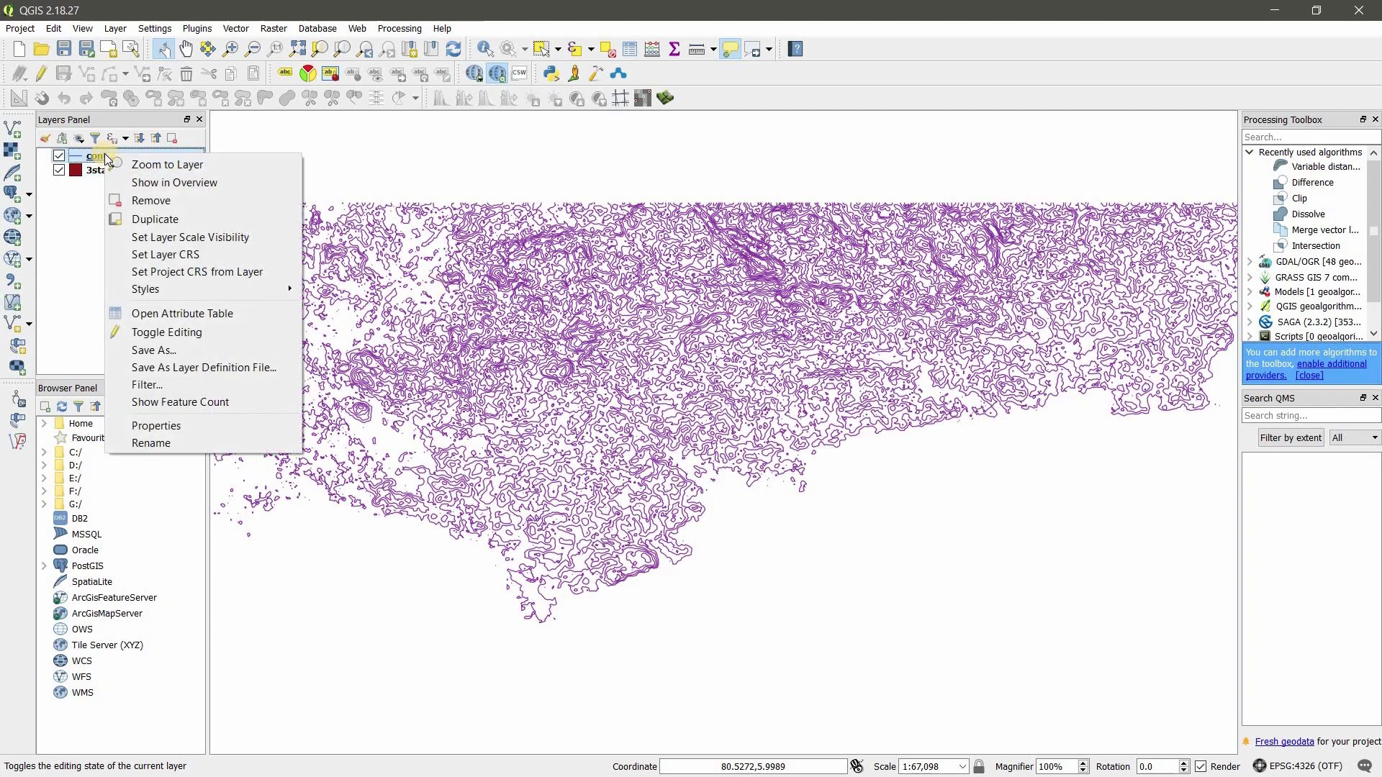
click(178, 427)
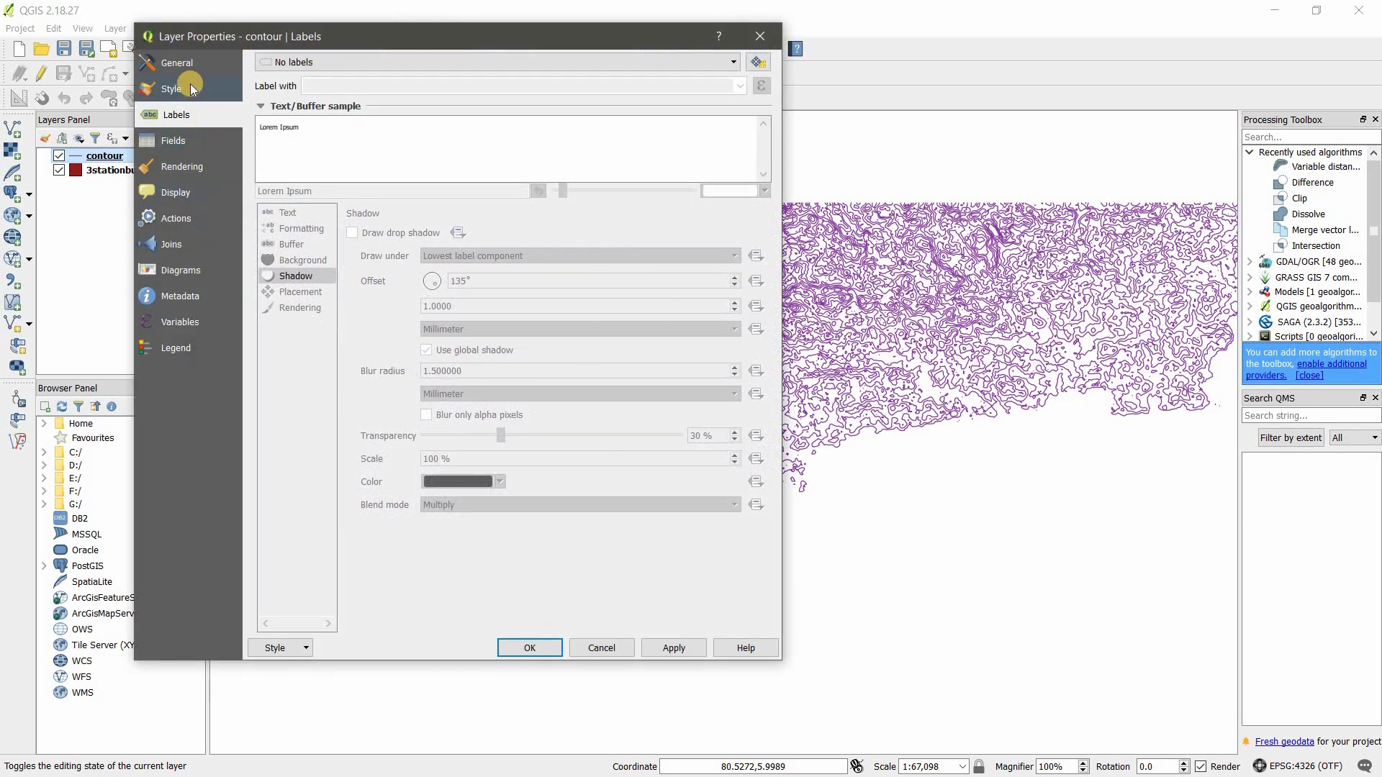
click(190, 85)
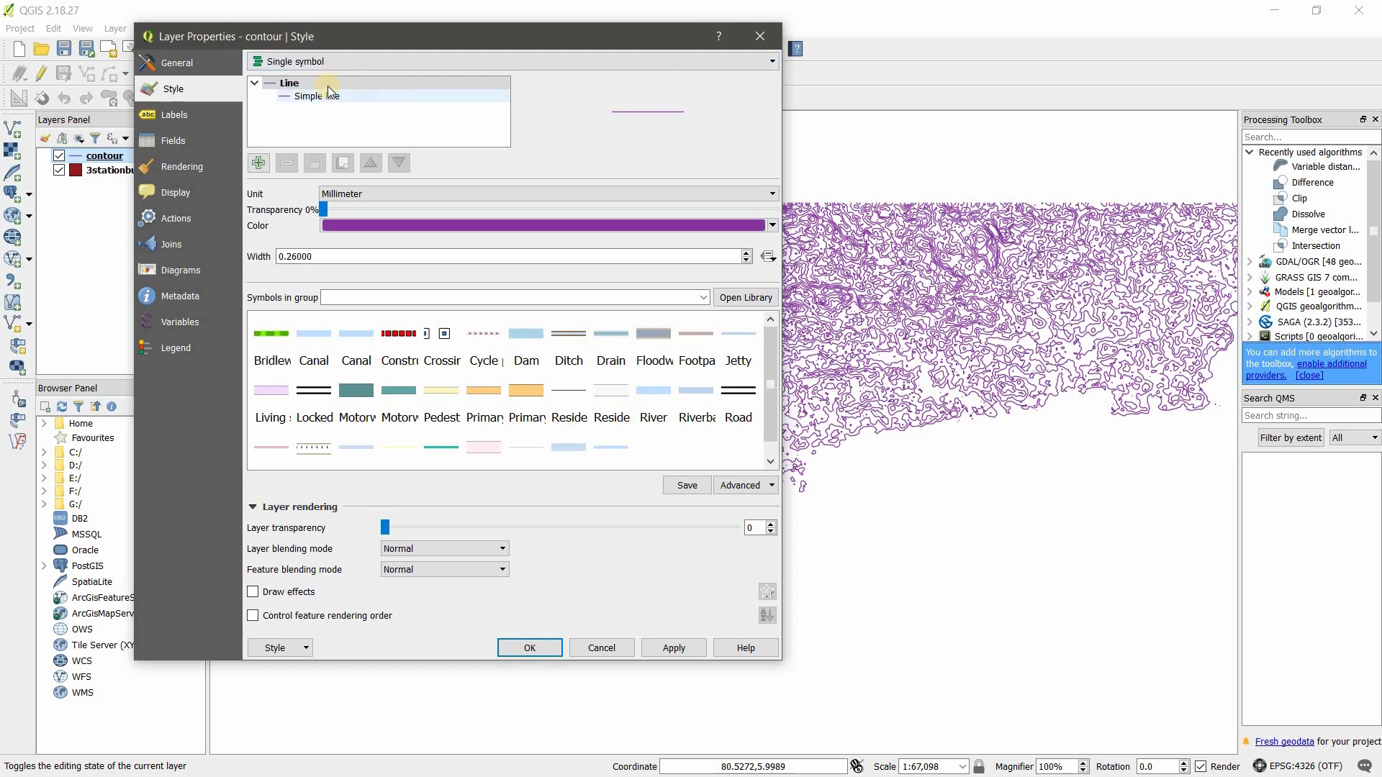
Keep the Single symbol renderer and select the Simple line symbol layer for editing.
click(496, 66)
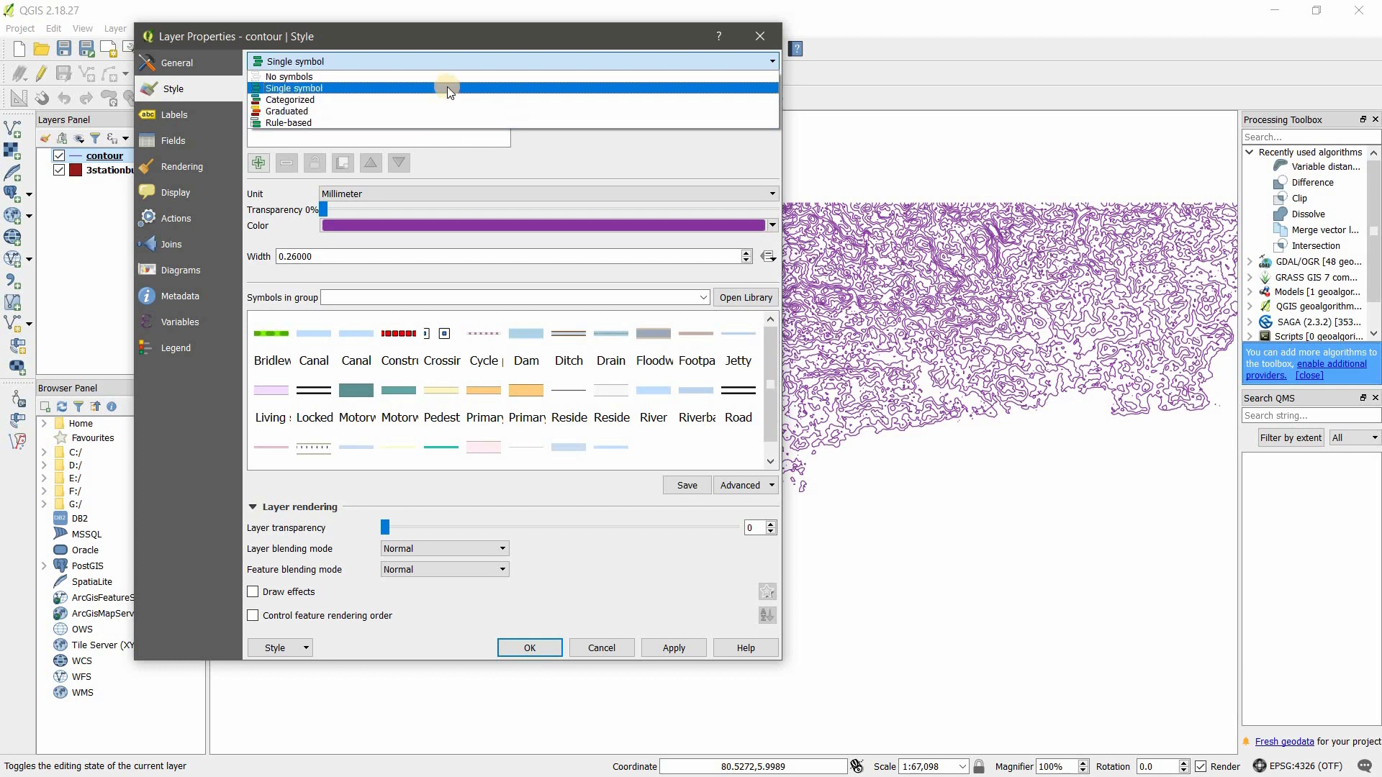
click(447, 86)
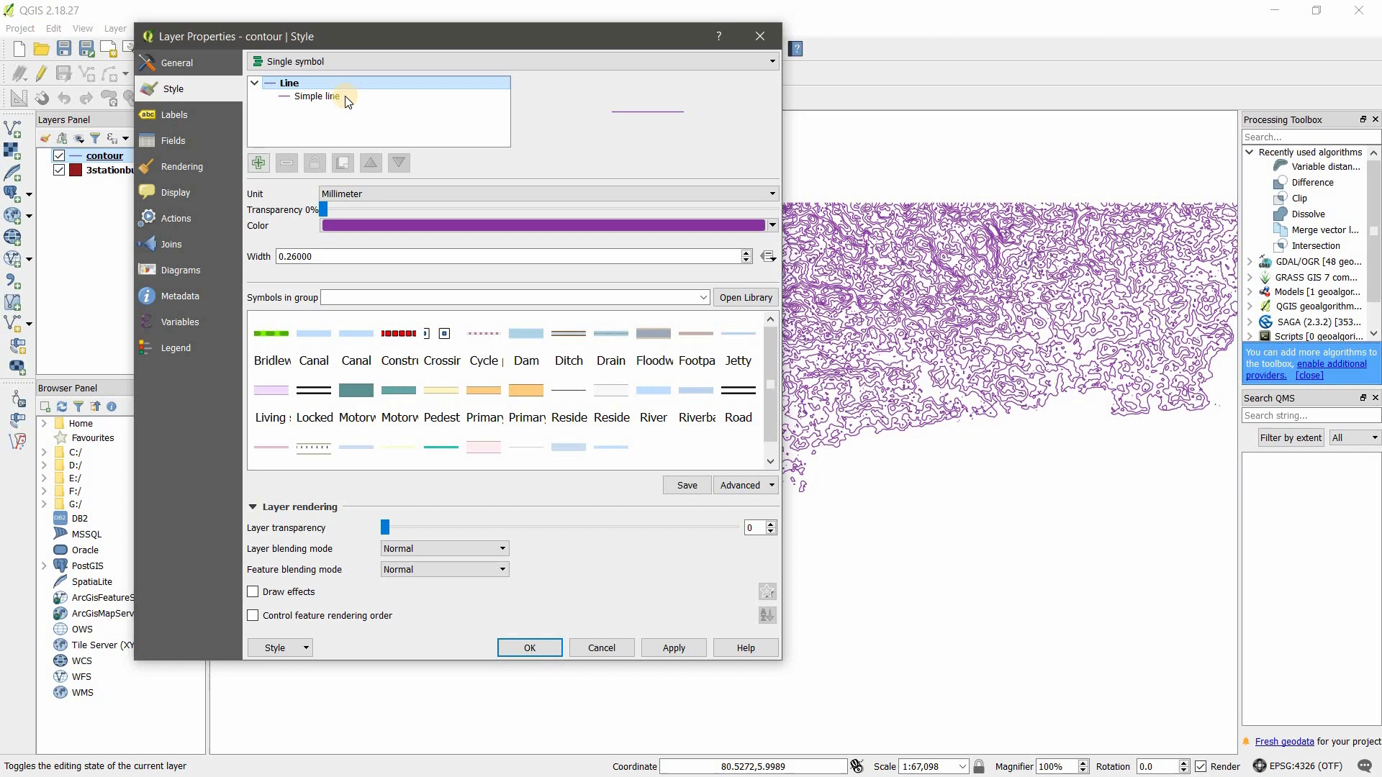
click(324, 96)
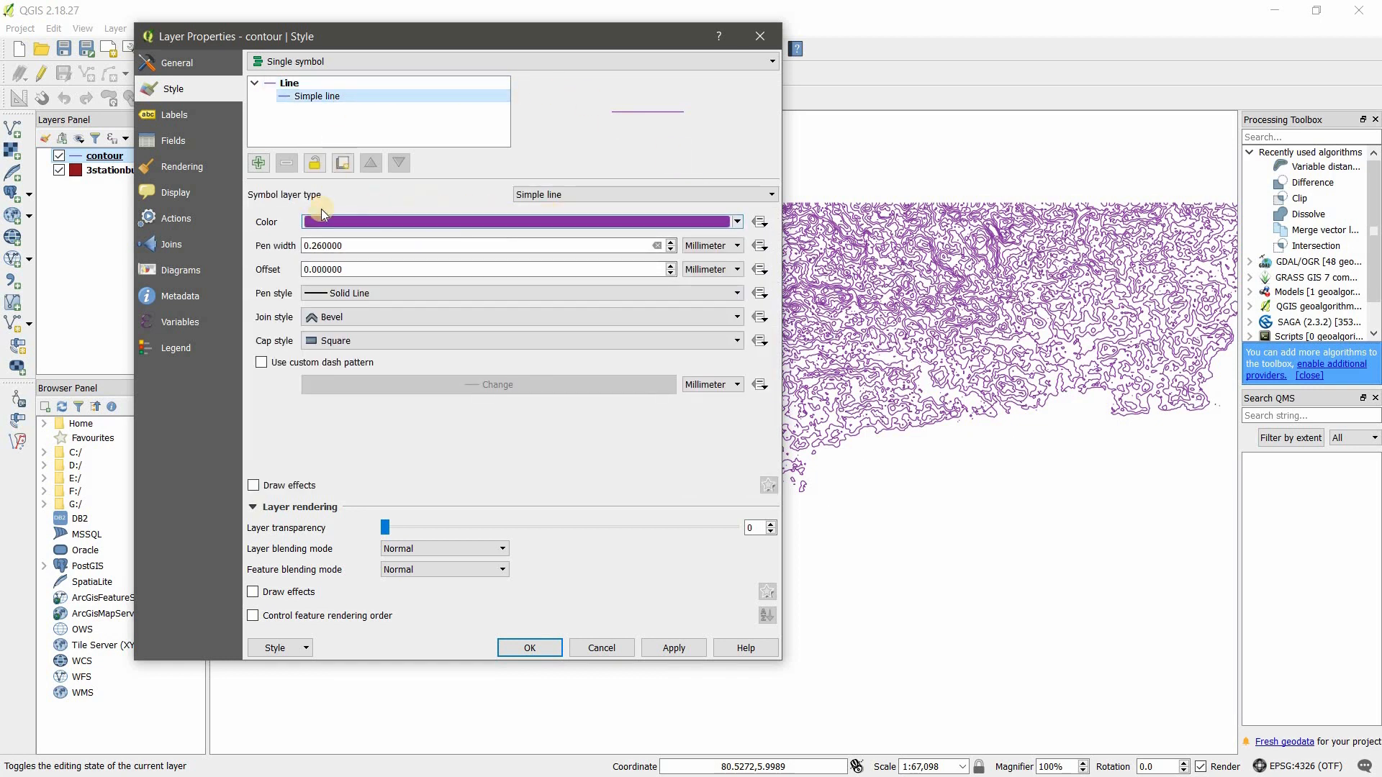
Colour the contour lines dark red and apply it to the map.
click(346, 223)
click(630, 229)
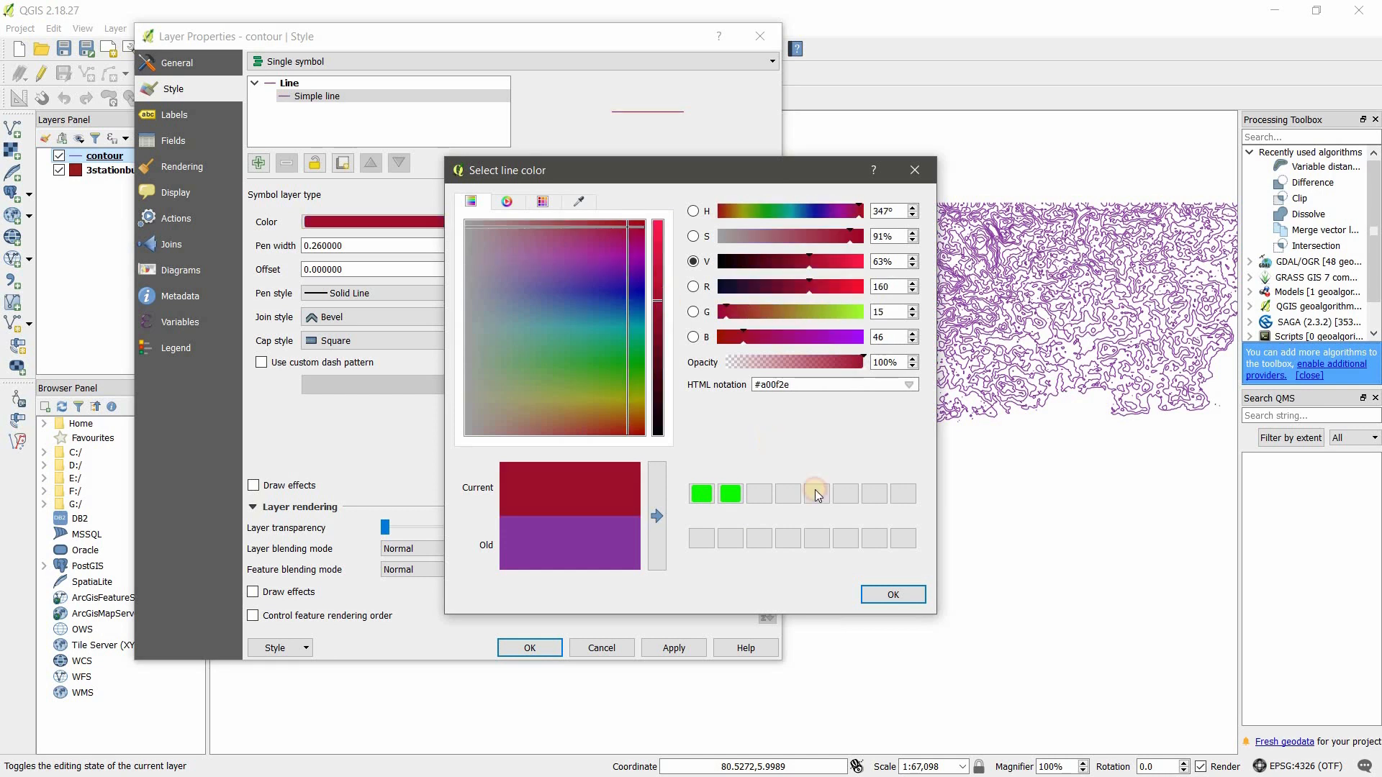
click(893, 596)
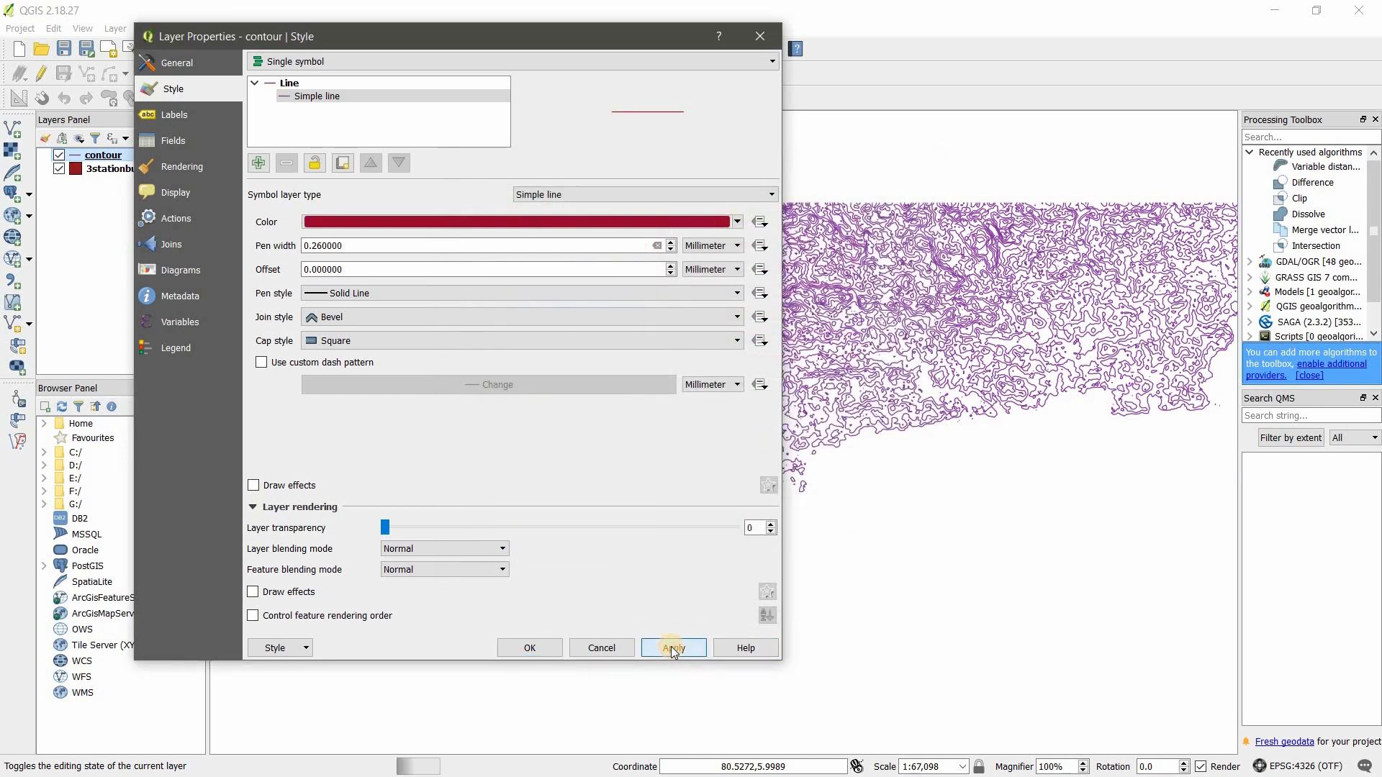
click(674, 647)
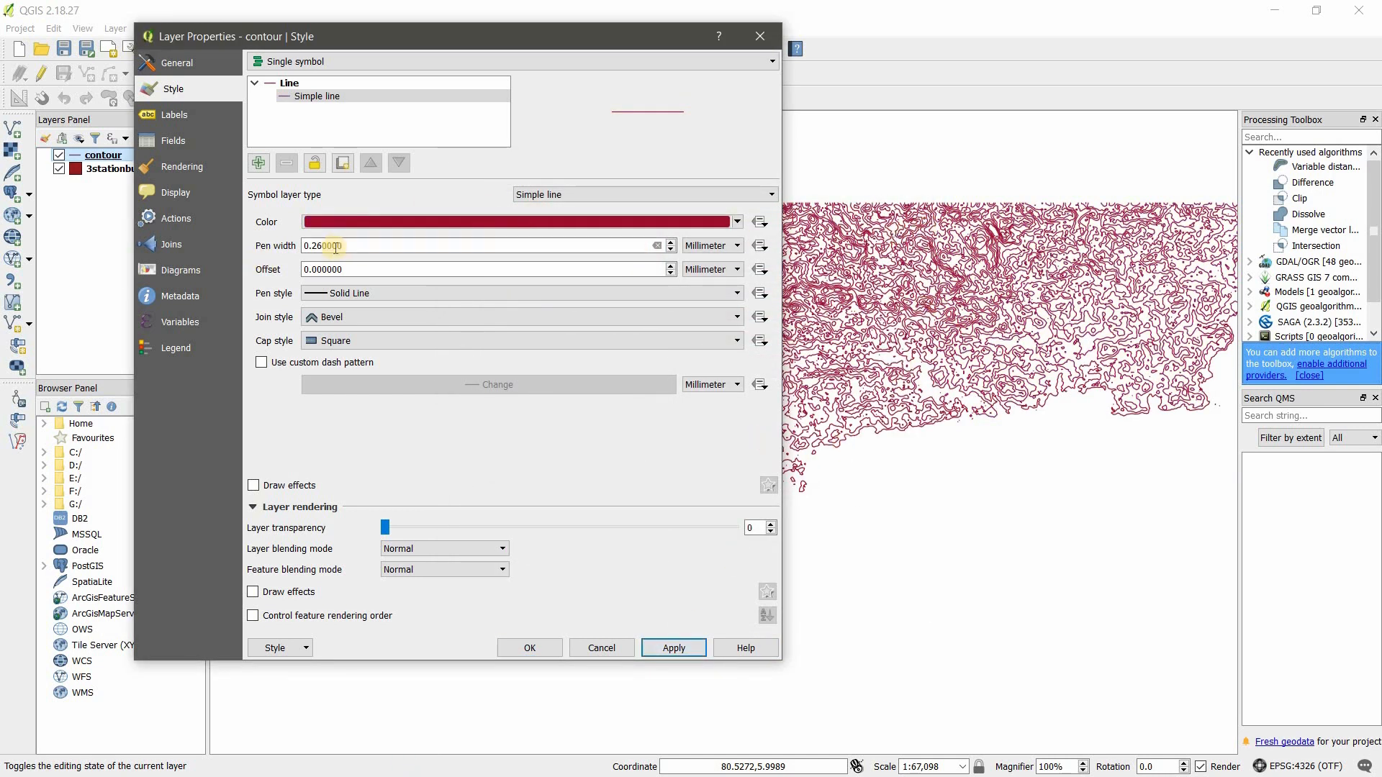
Try a thicker pen width on the map, then return it to 0.26 mm and apply.
click(670, 241)
click(671, 240)
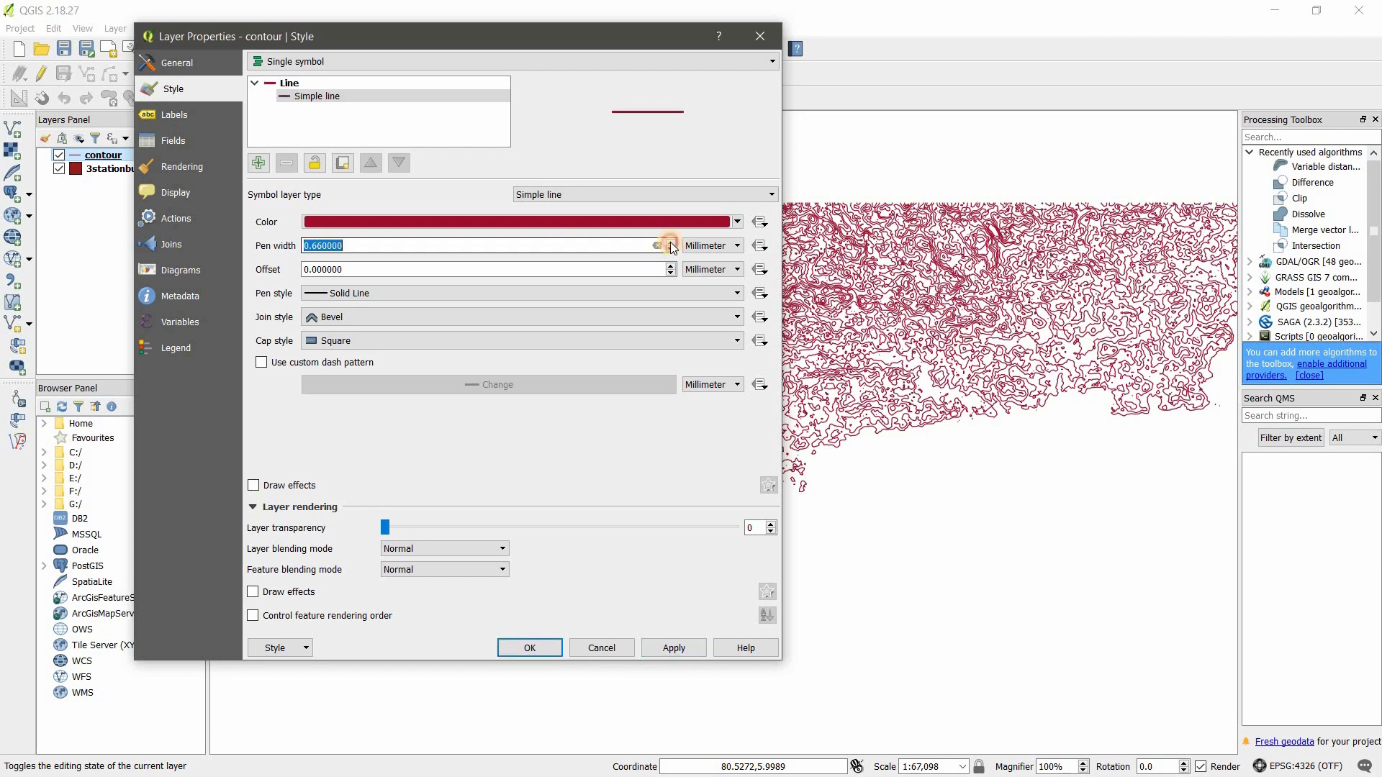
click(682, 650)
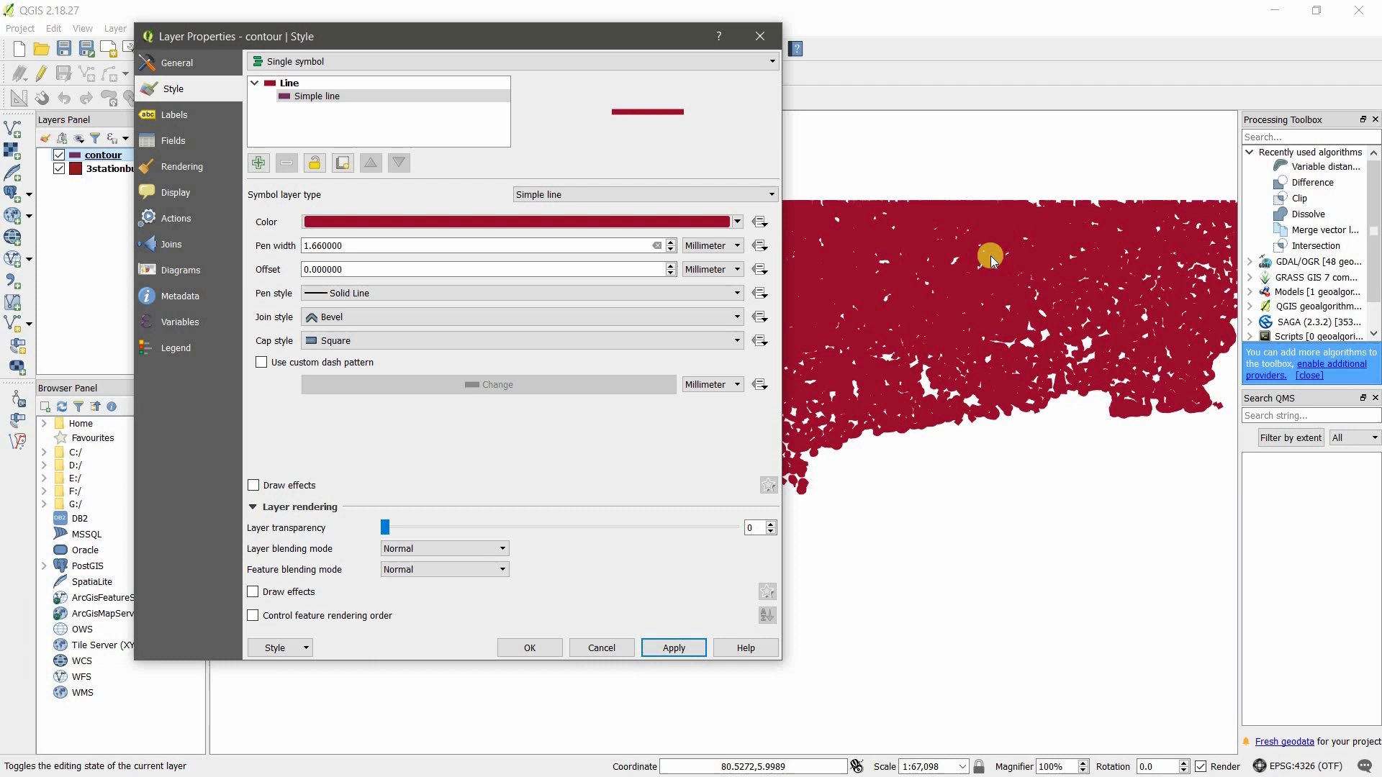
click(671, 249)
click(671, 249)
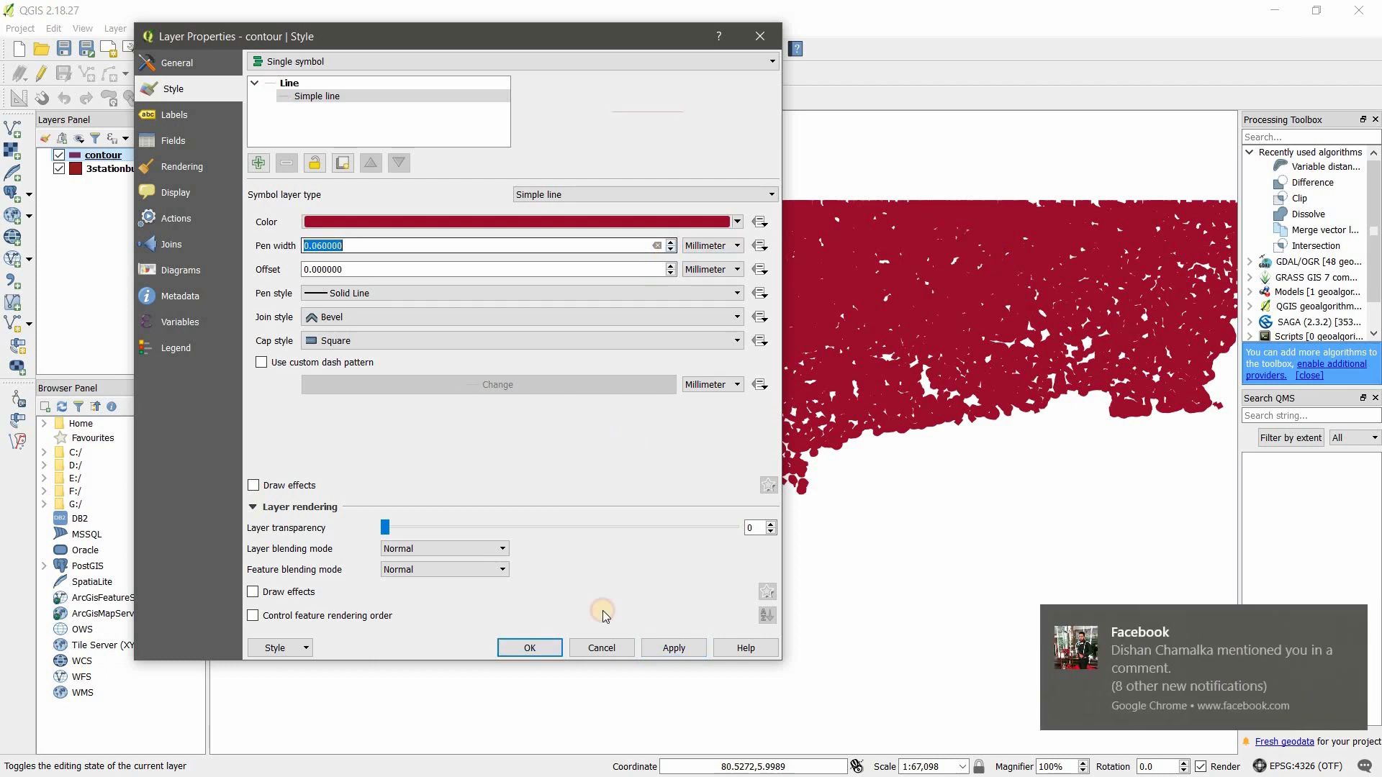
click(671, 241)
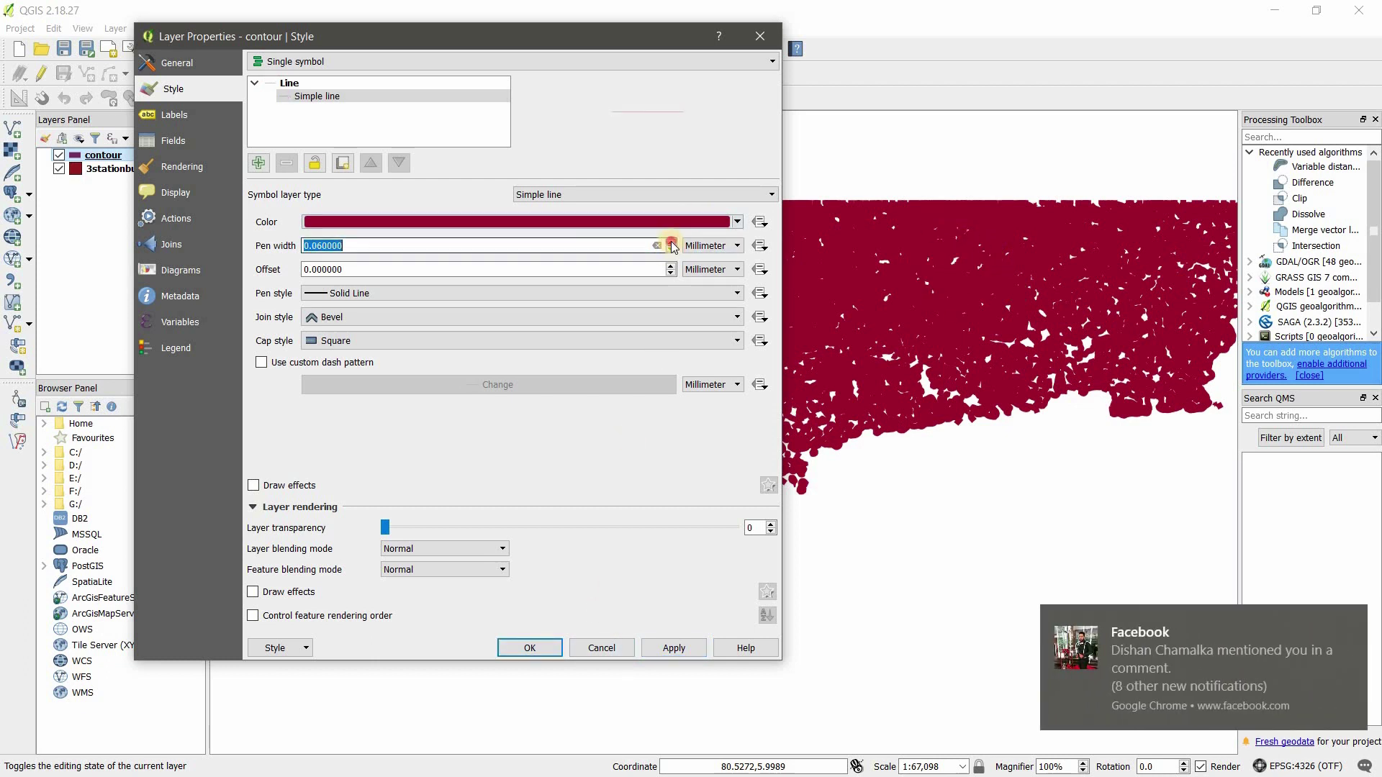
click(676, 644)
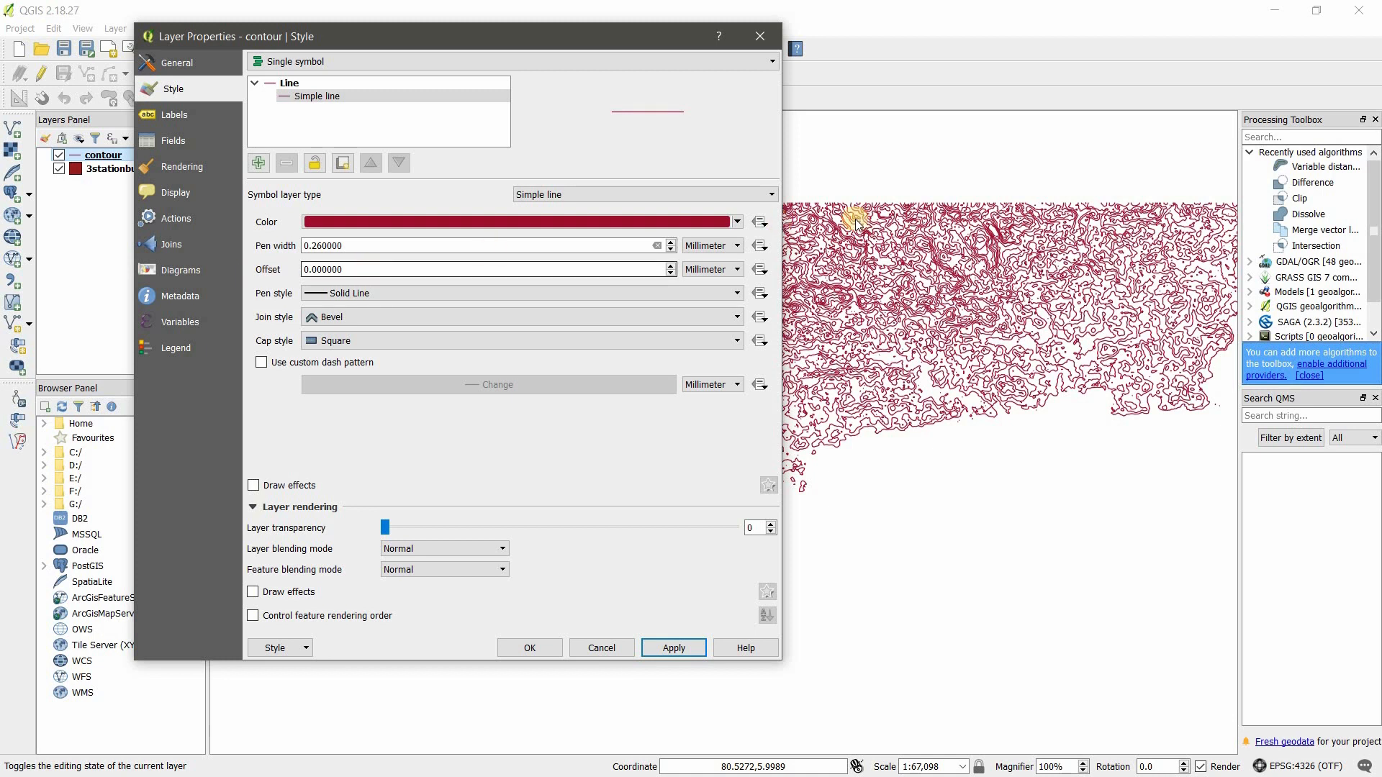
Test a small line offset, then reset the offset to 0 mm and apply it.
click(666, 267)
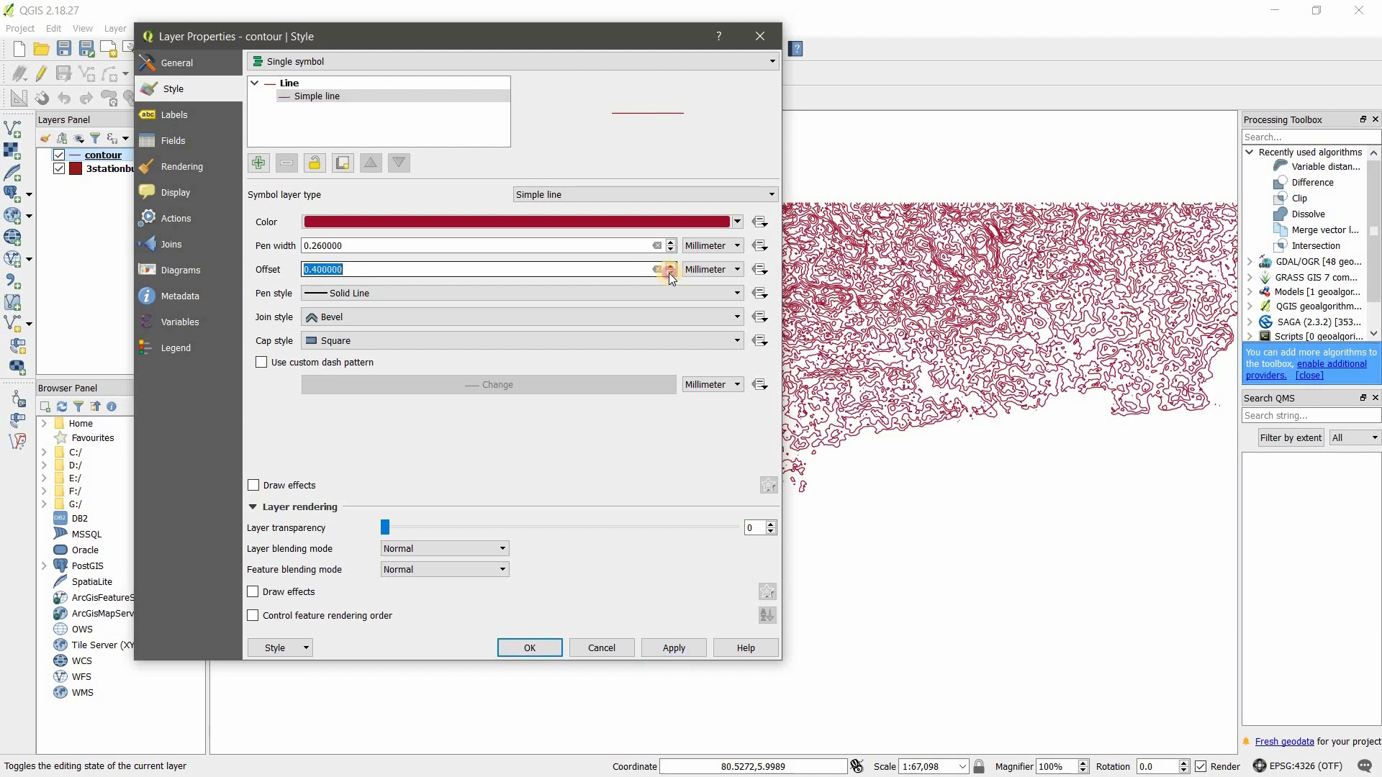
click(669, 273)
click(674, 648)
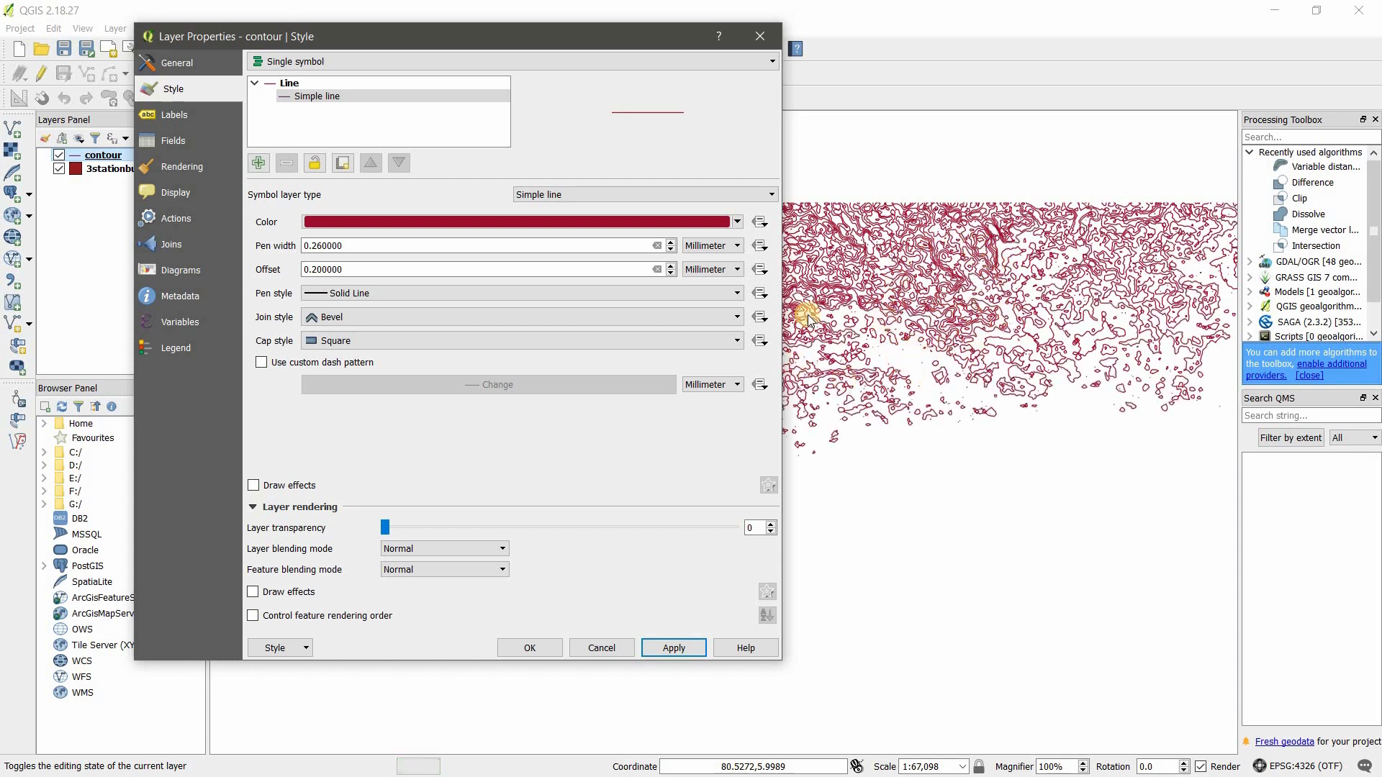
click(672, 275)
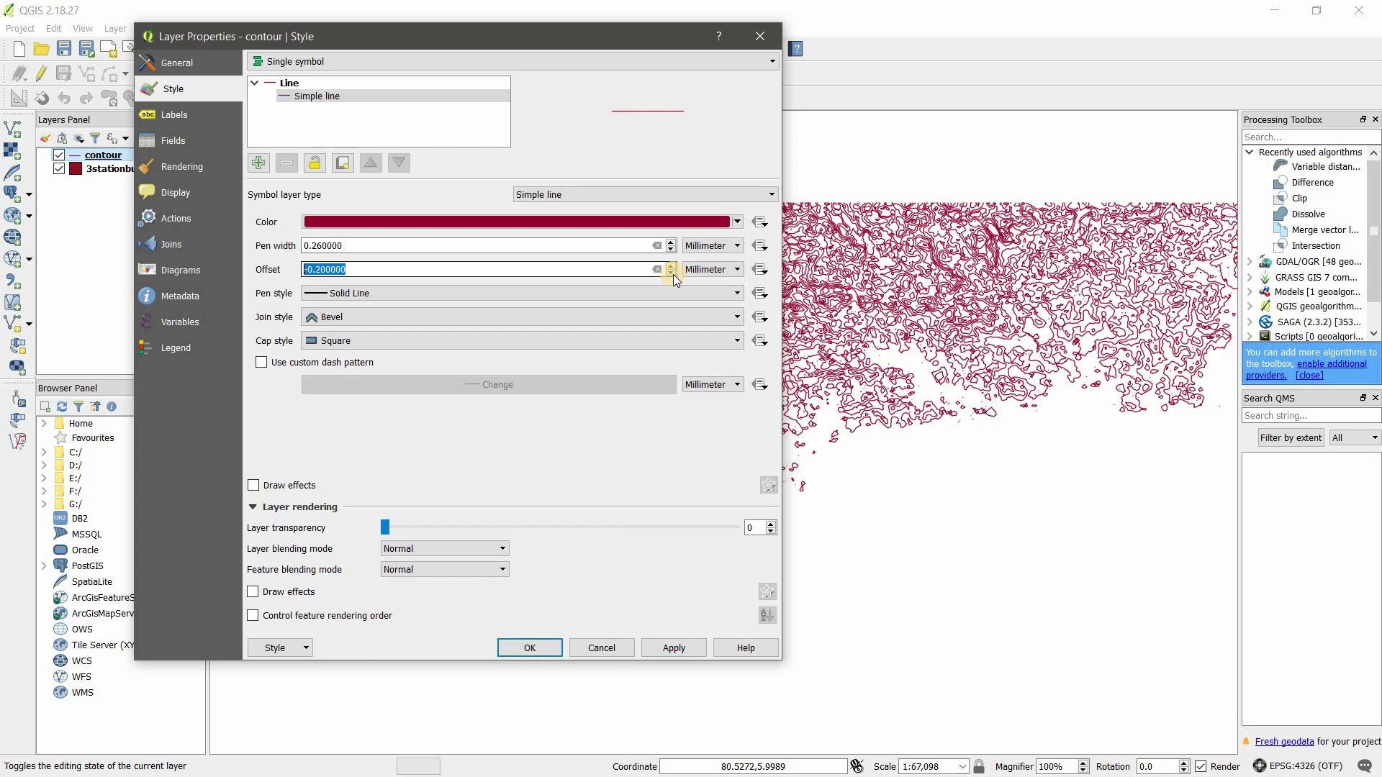
click(666, 649)
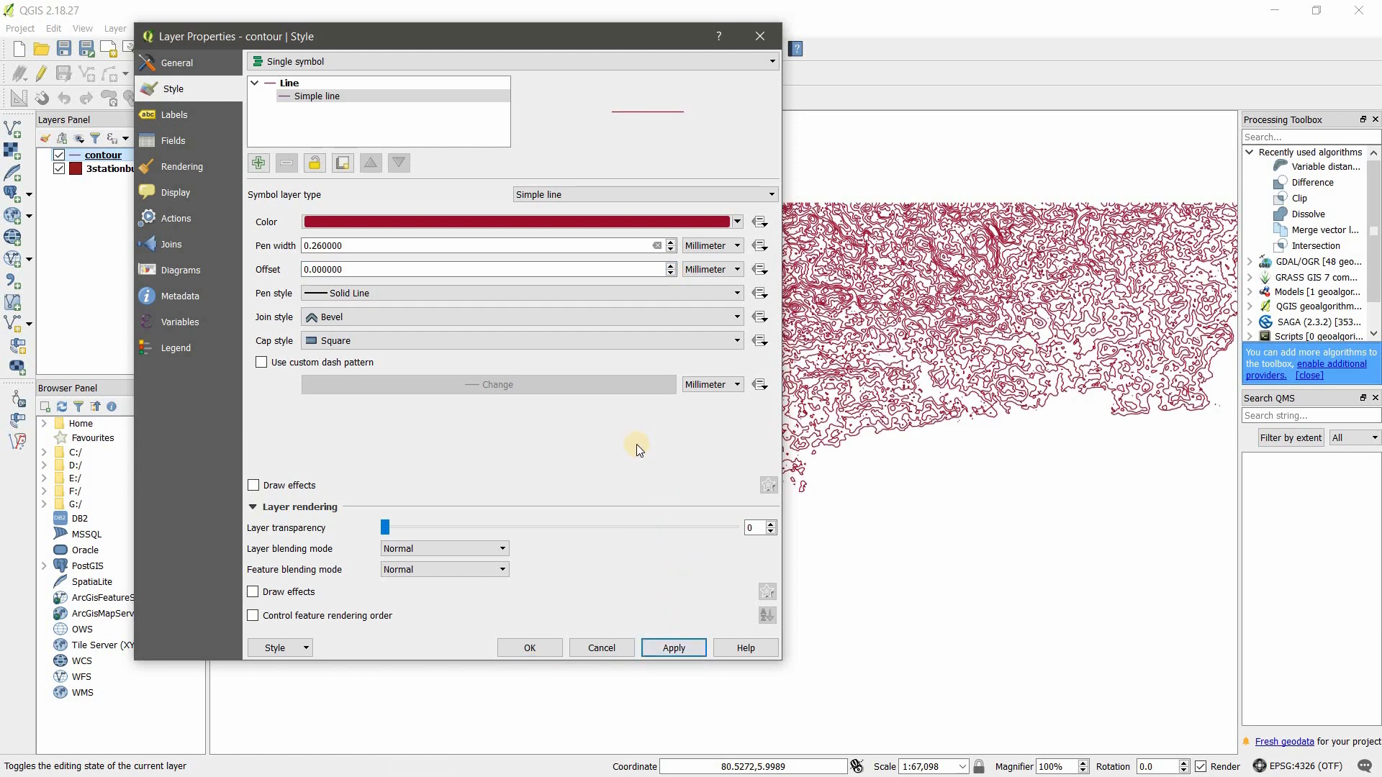
Set the contour pen style to Dash Line, apply it and close Layer Properties.
click(554, 292)
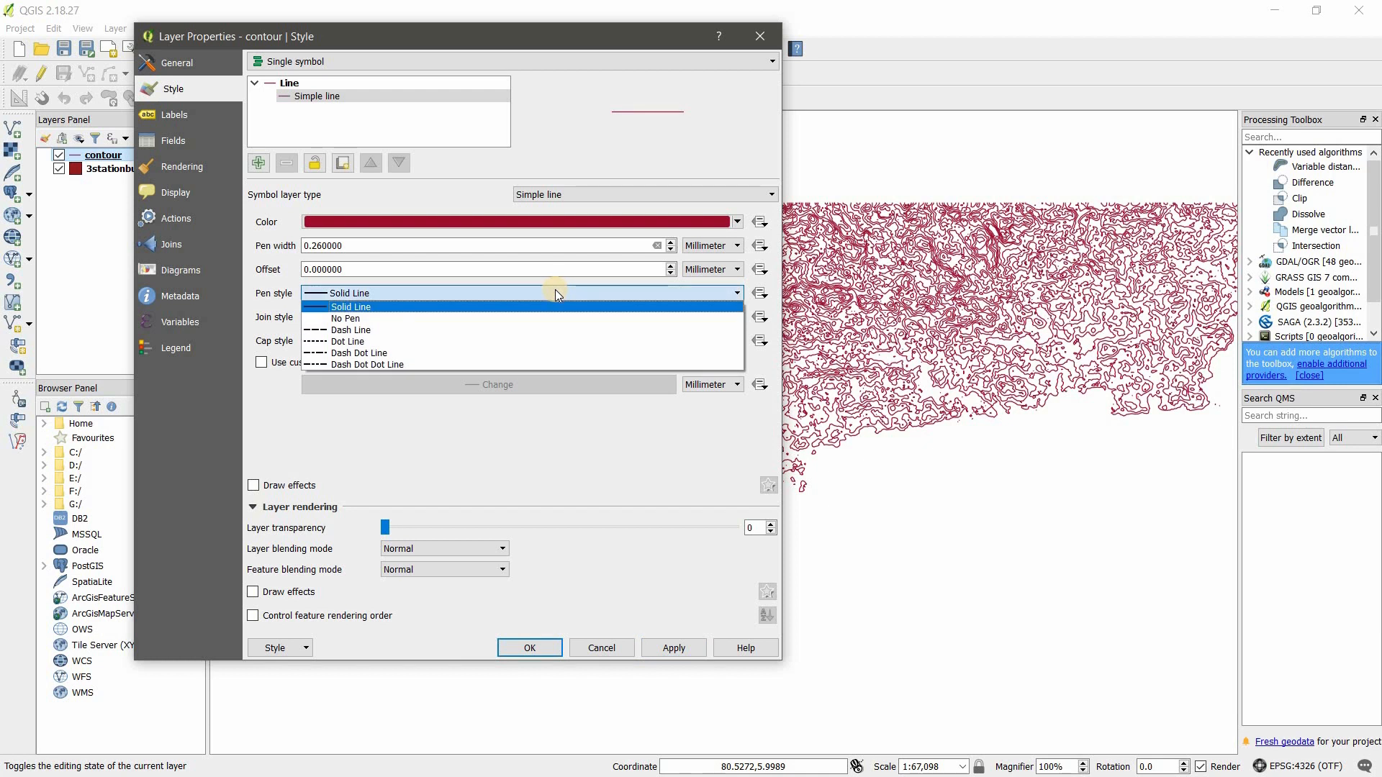
click(555, 328)
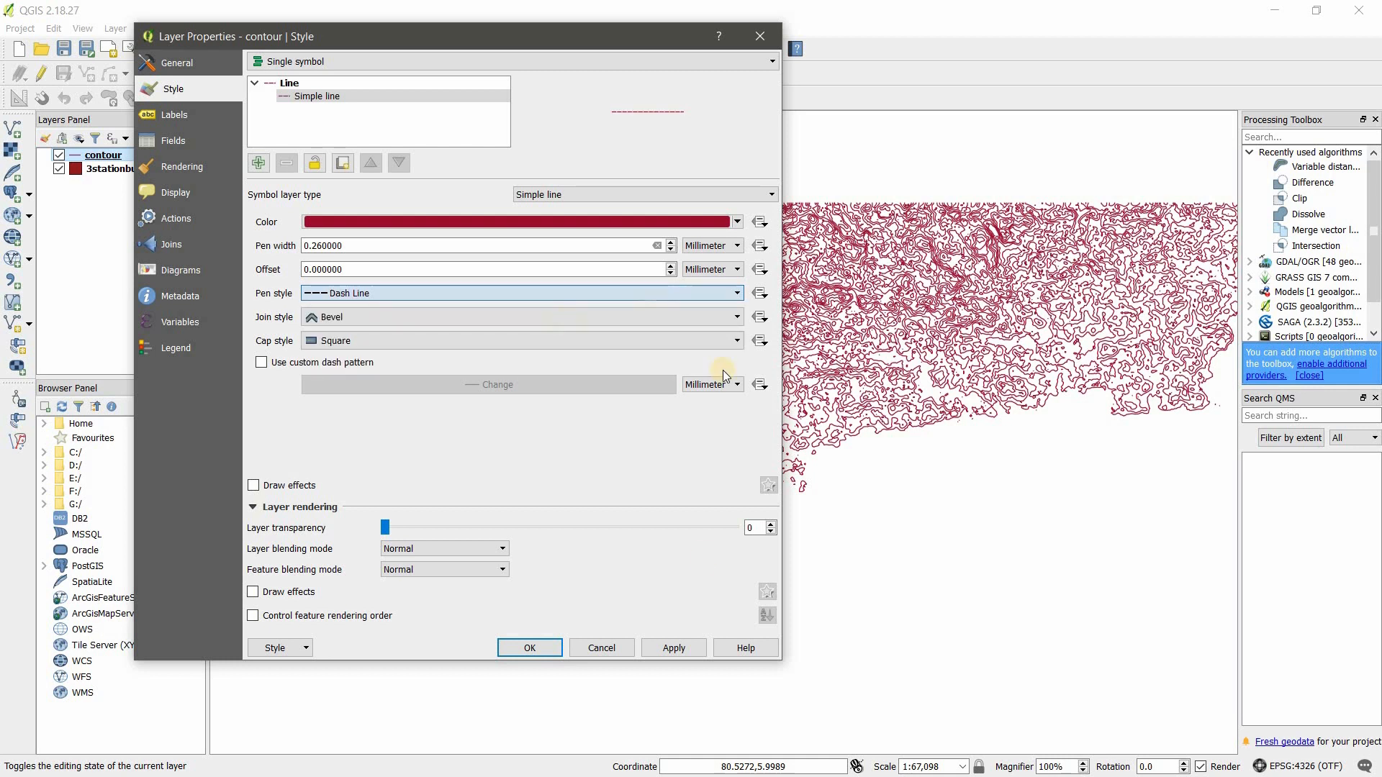
click(674, 649)
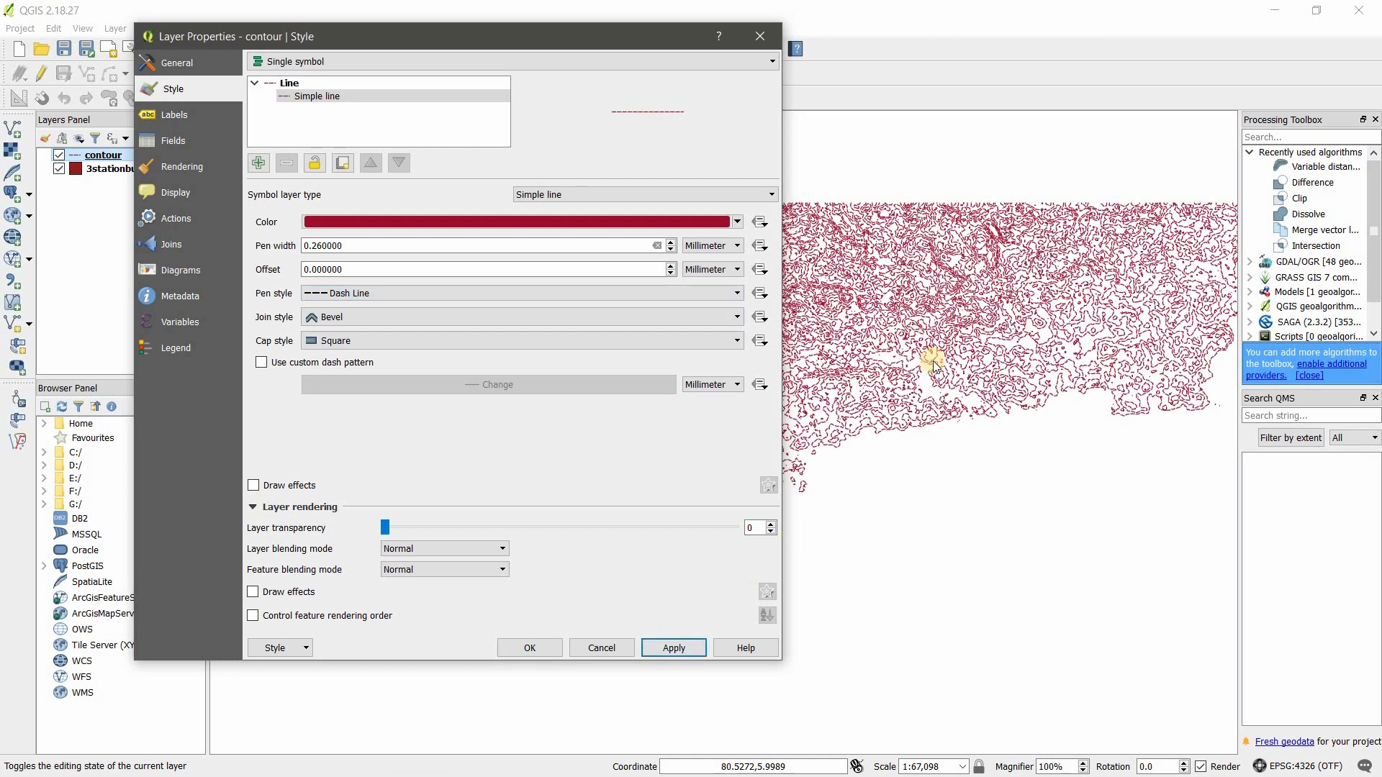
click(530, 648)
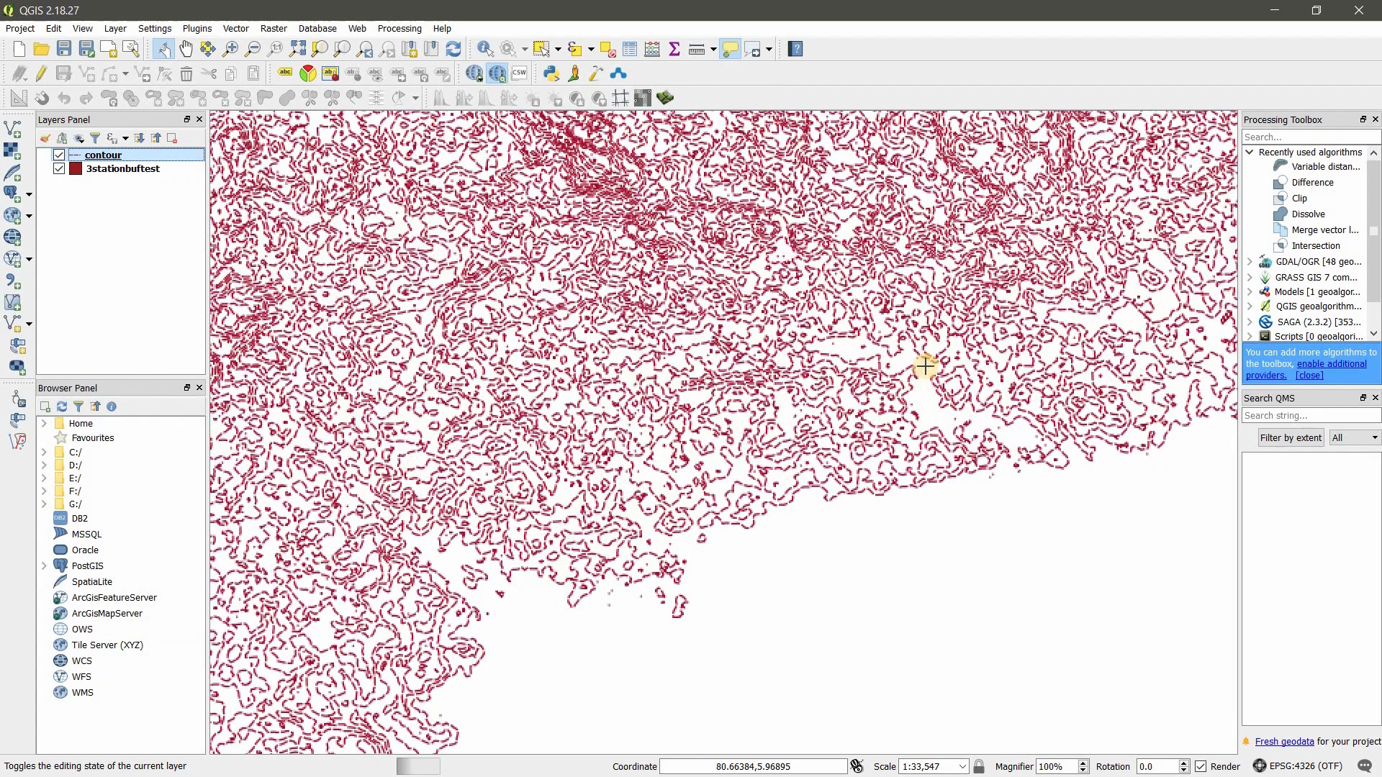
scroll(905, 315, up, 6)
scroll(905, 314, down, 1)
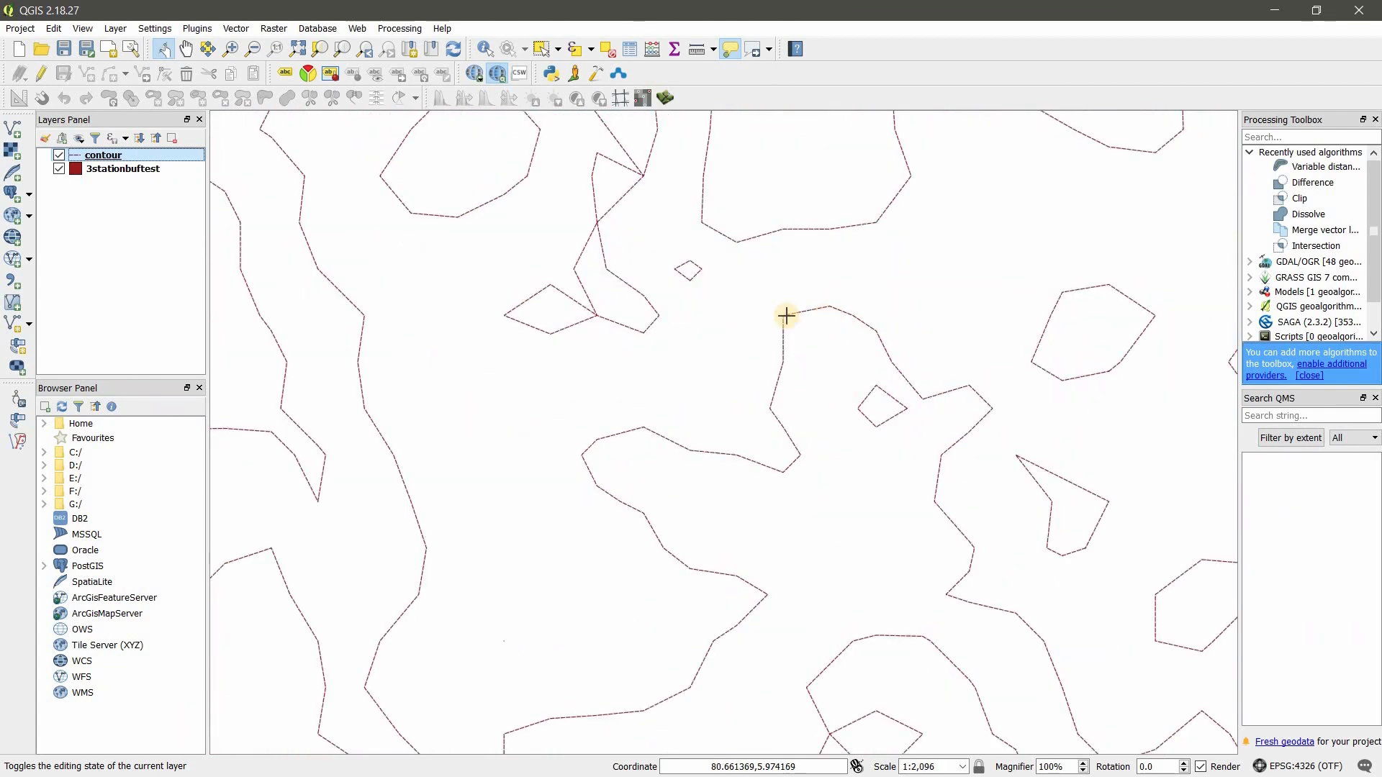
right_click(103, 169)
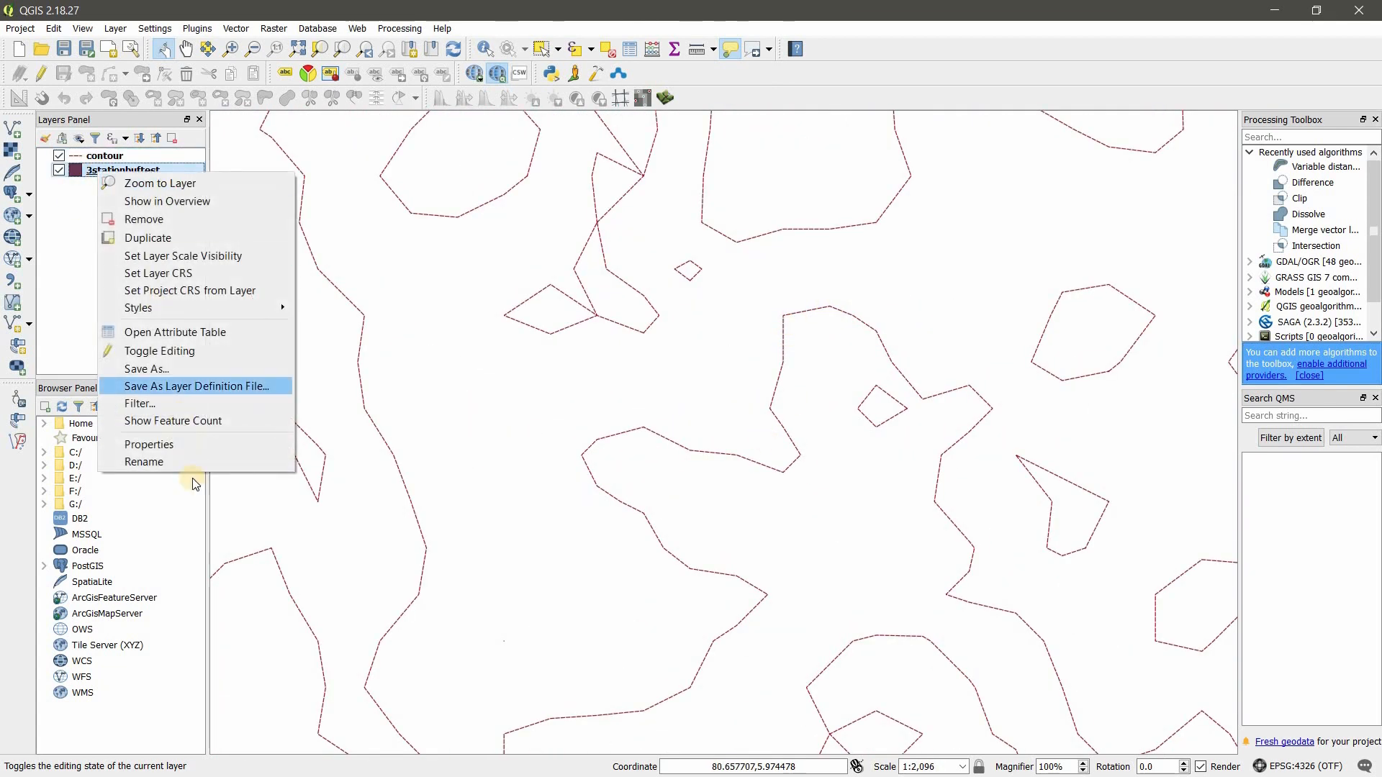
Reopen the contour layer's style settings and review the join and cap style choices unchanged.
click(173, 176)
right_click(103, 157)
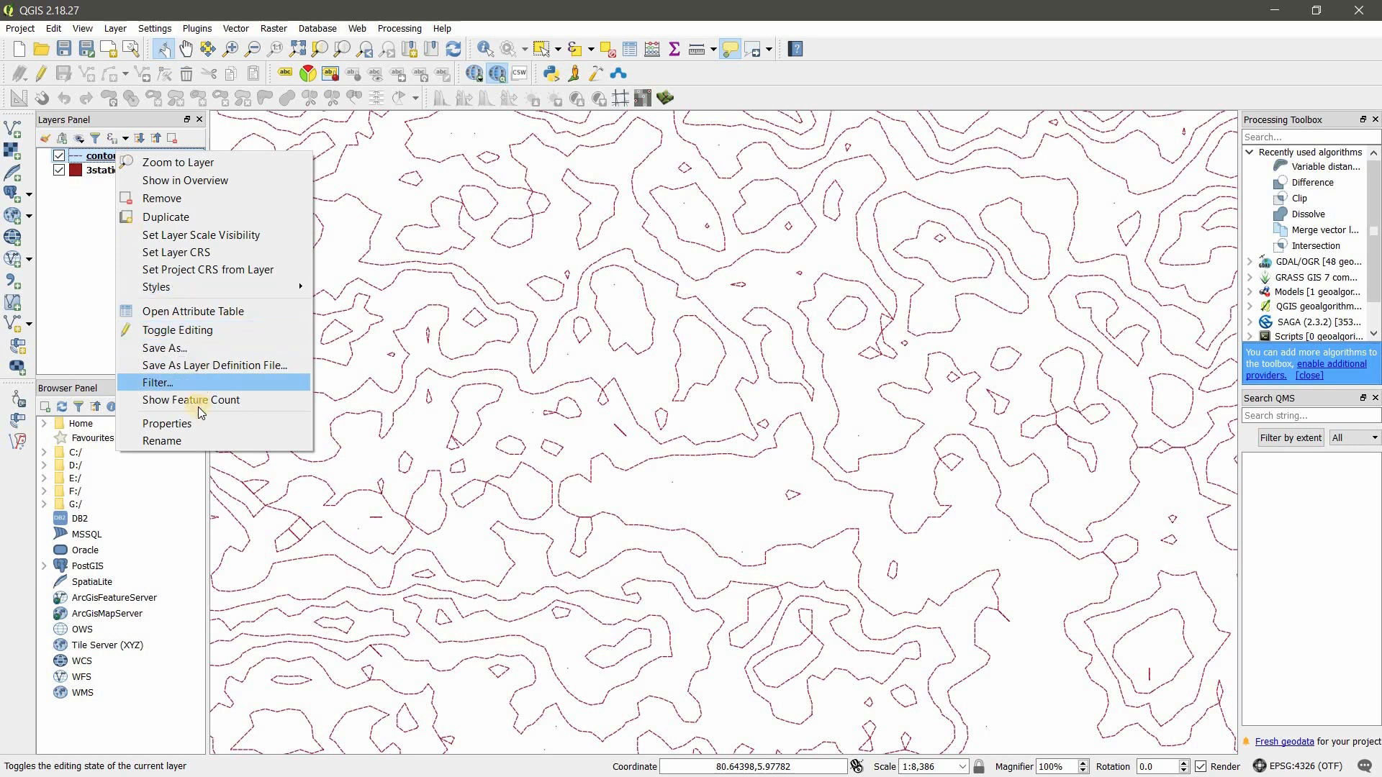
click(167, 423)
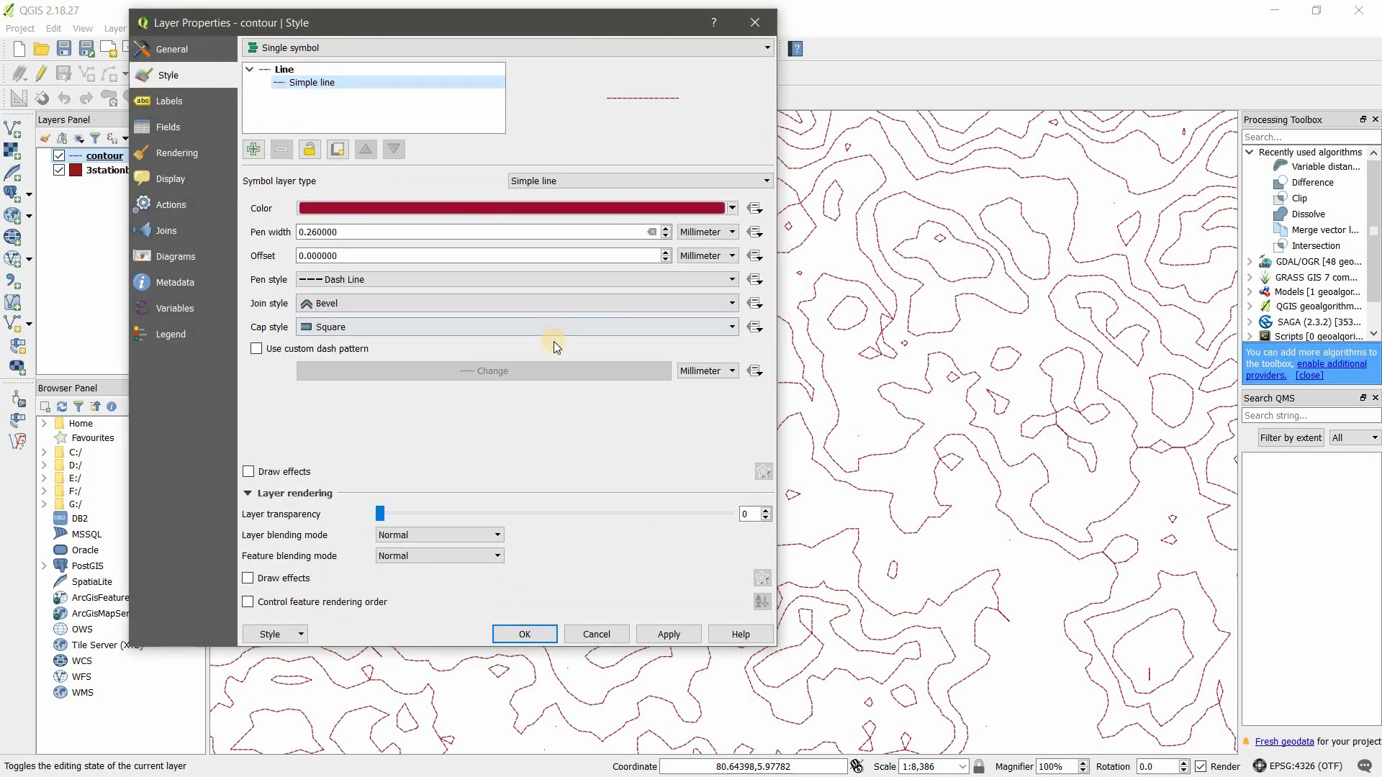
click(460, 330)
click(459, 303)
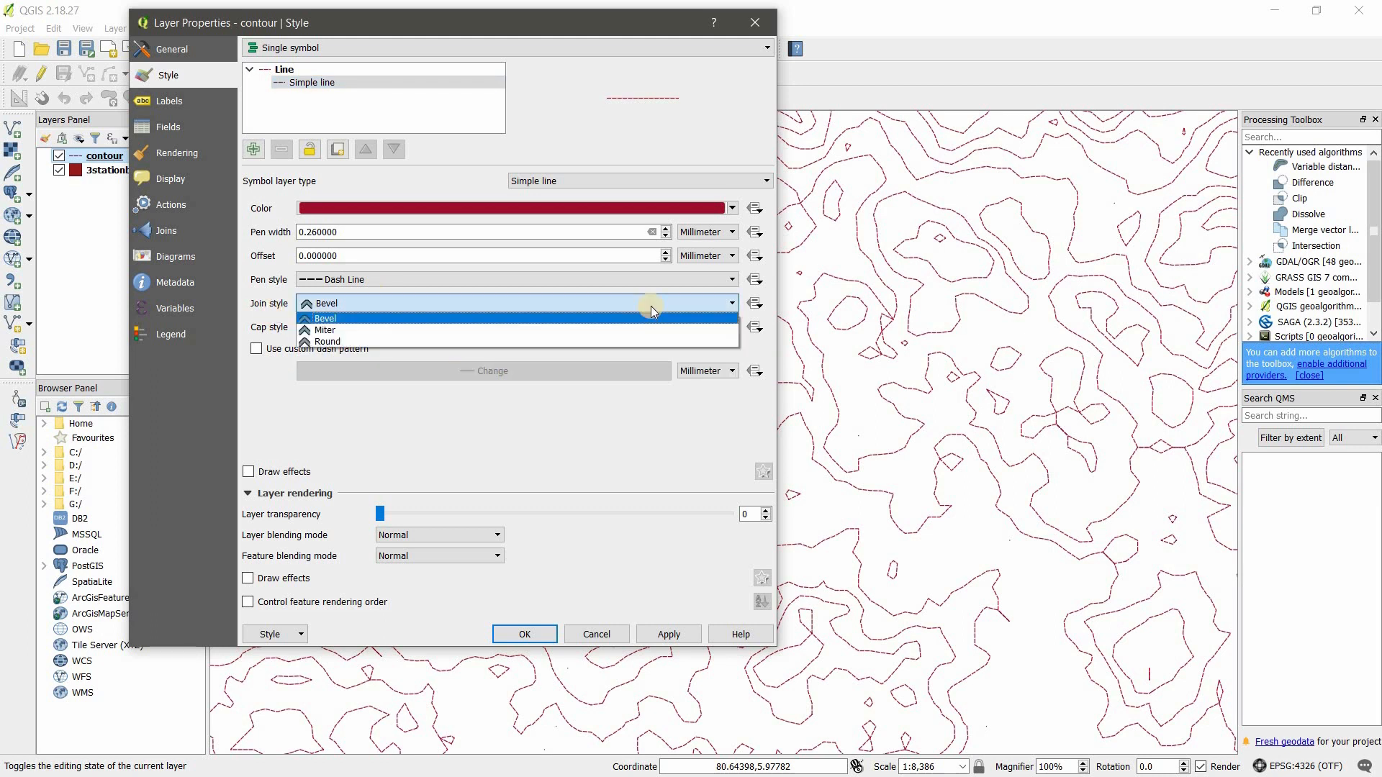
click(645, 416)
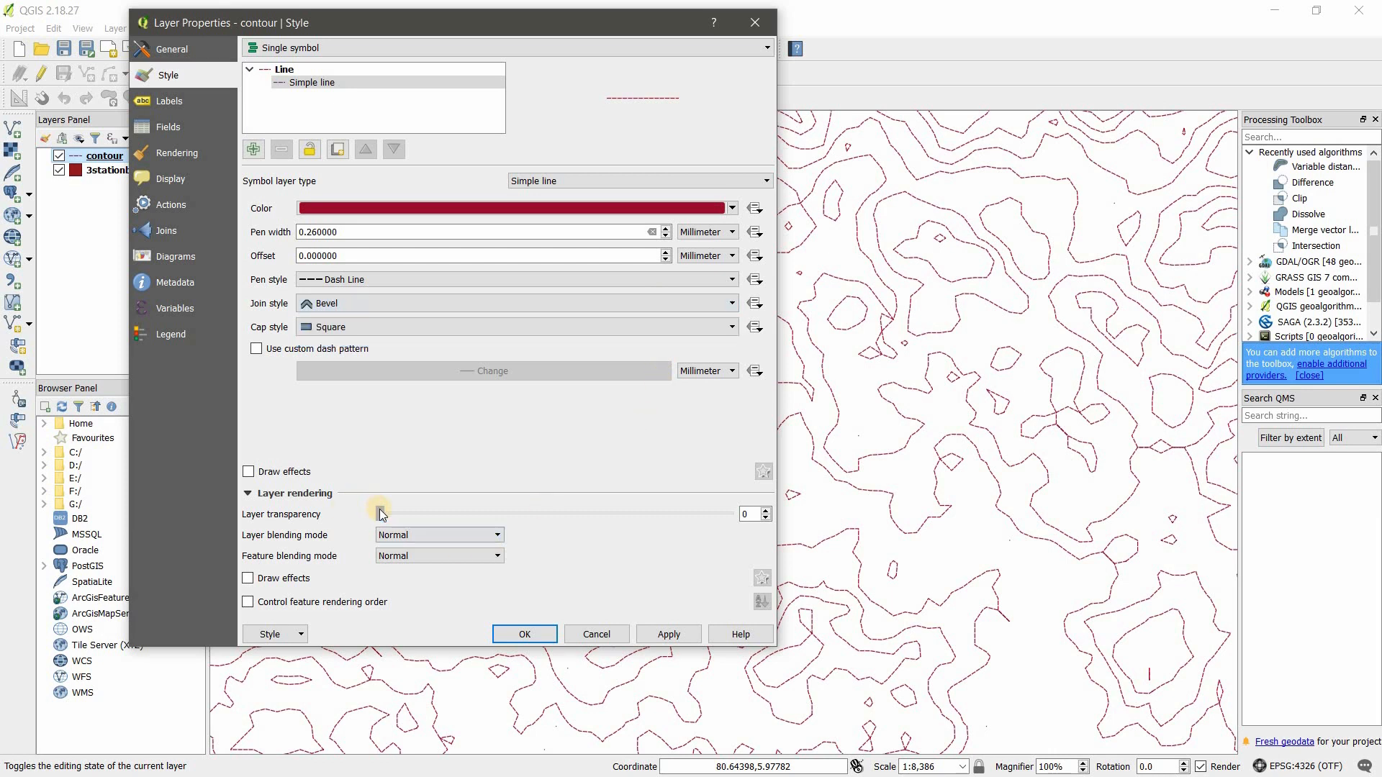
Try layer transparency at 48, then set it back to 0 so contours are opaque.
click(545, 512)
click(668, 634)
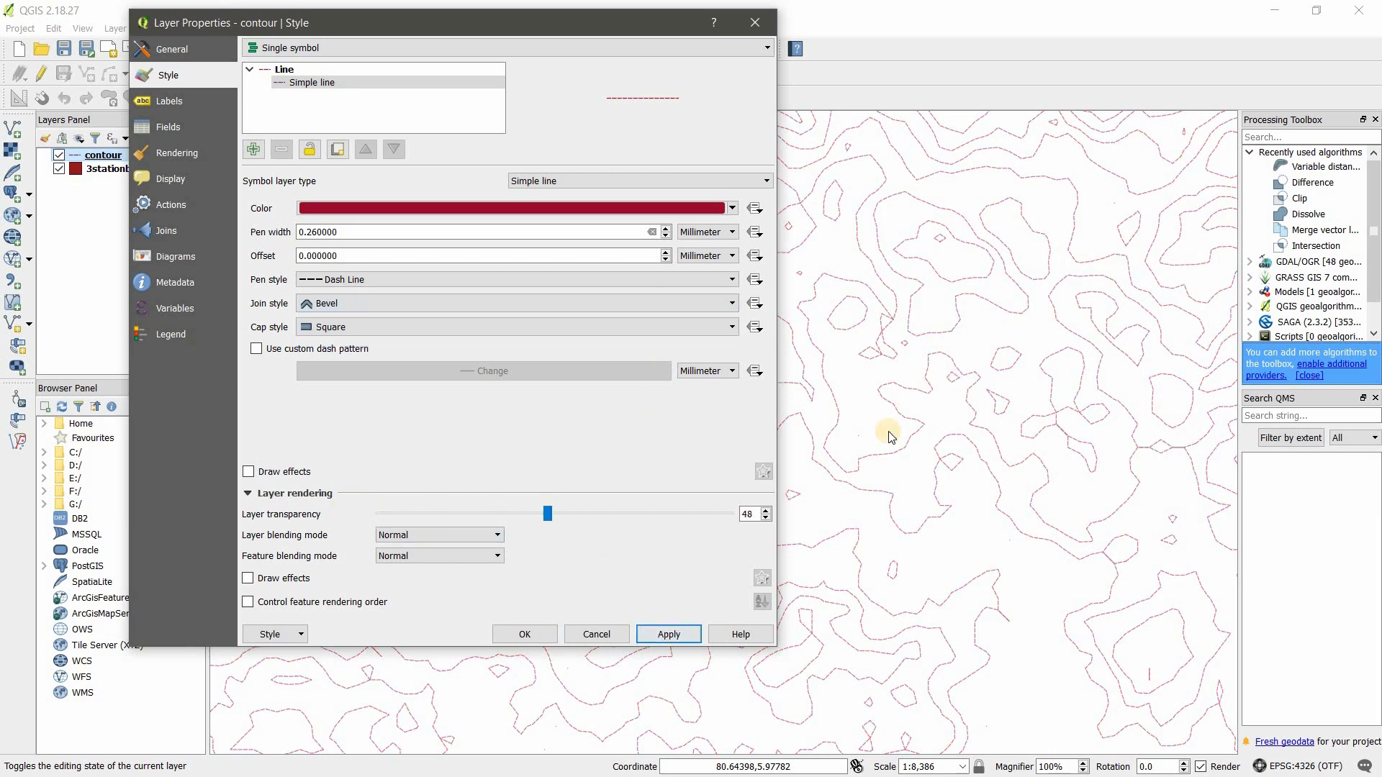
drag(547, 513, 367, 516)
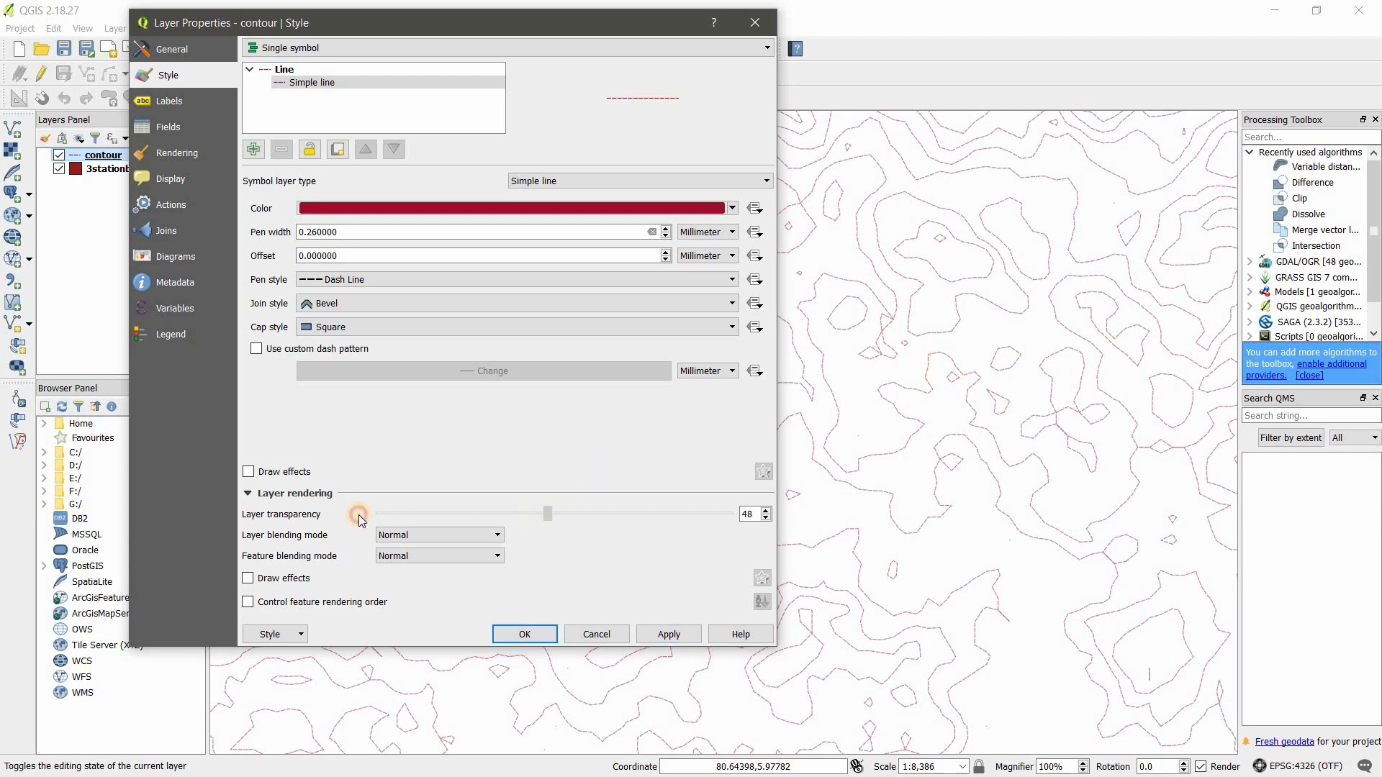
click(667, 635)
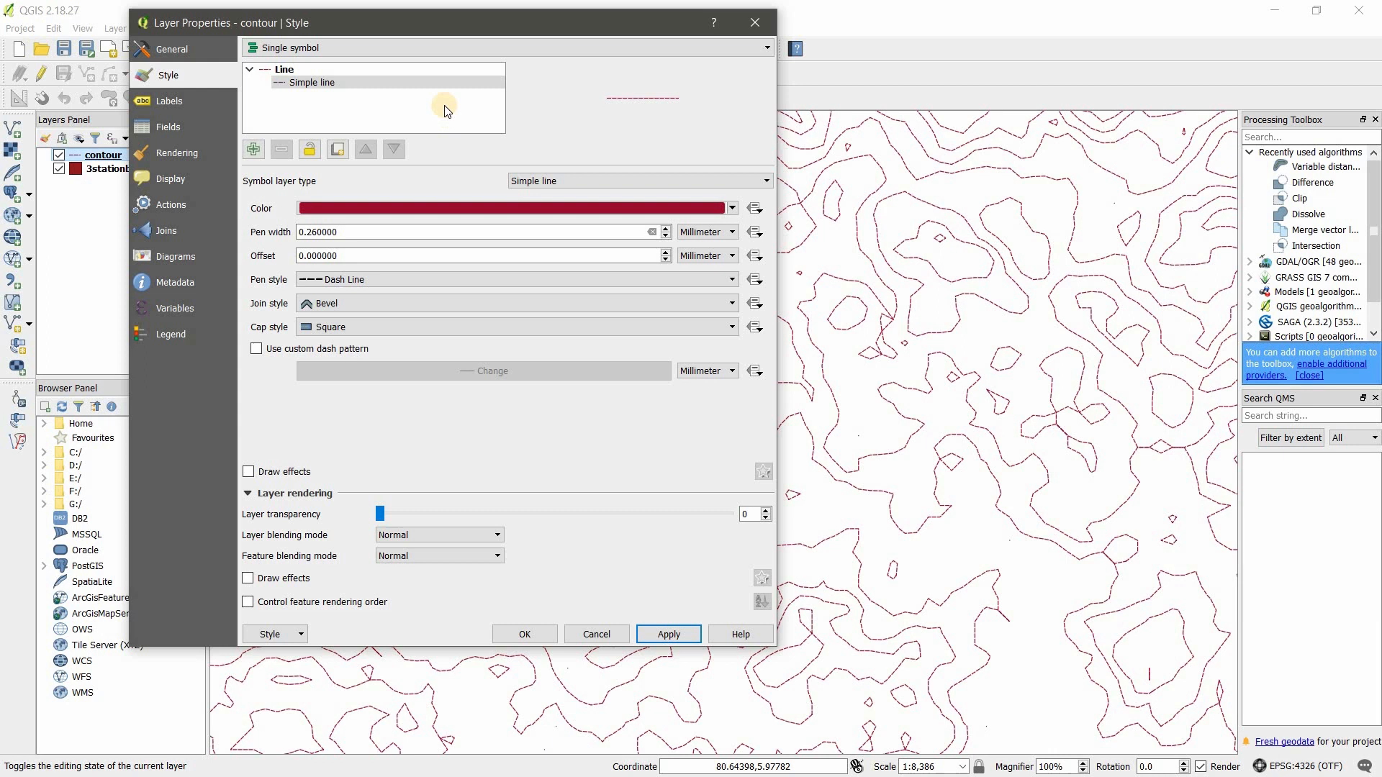
Change the symbol layer type to Arrow with Double heads and apply it.
click(666, 180)
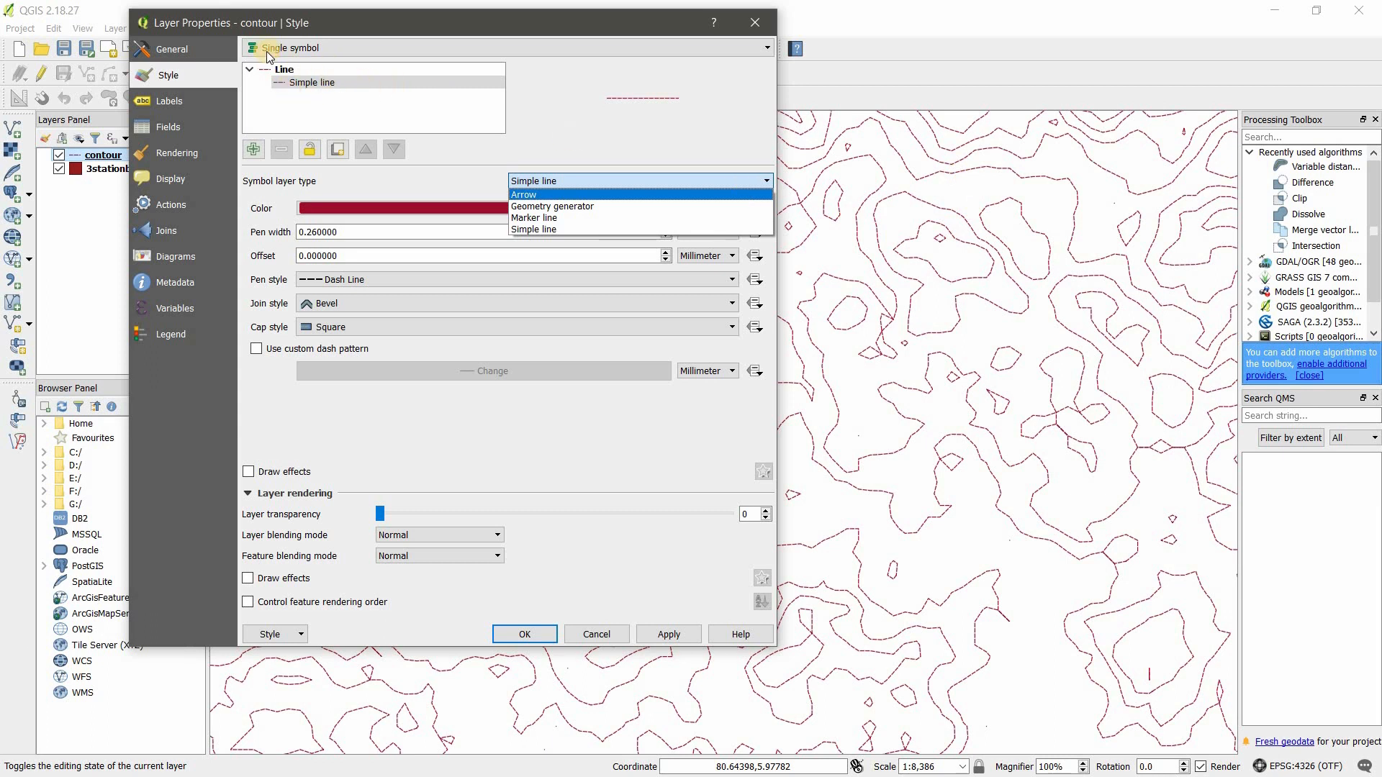
click(567, 194)
click(670, 634)
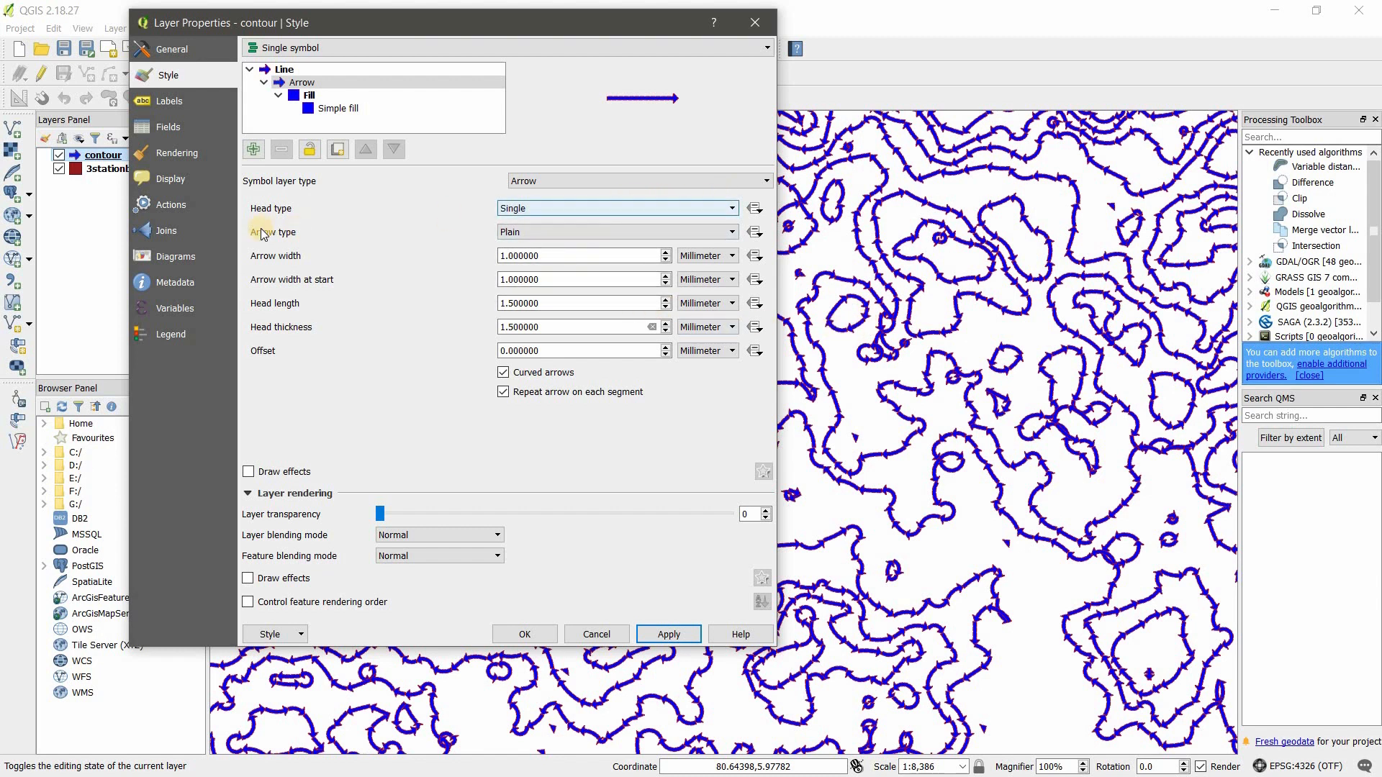
click(589, 209)
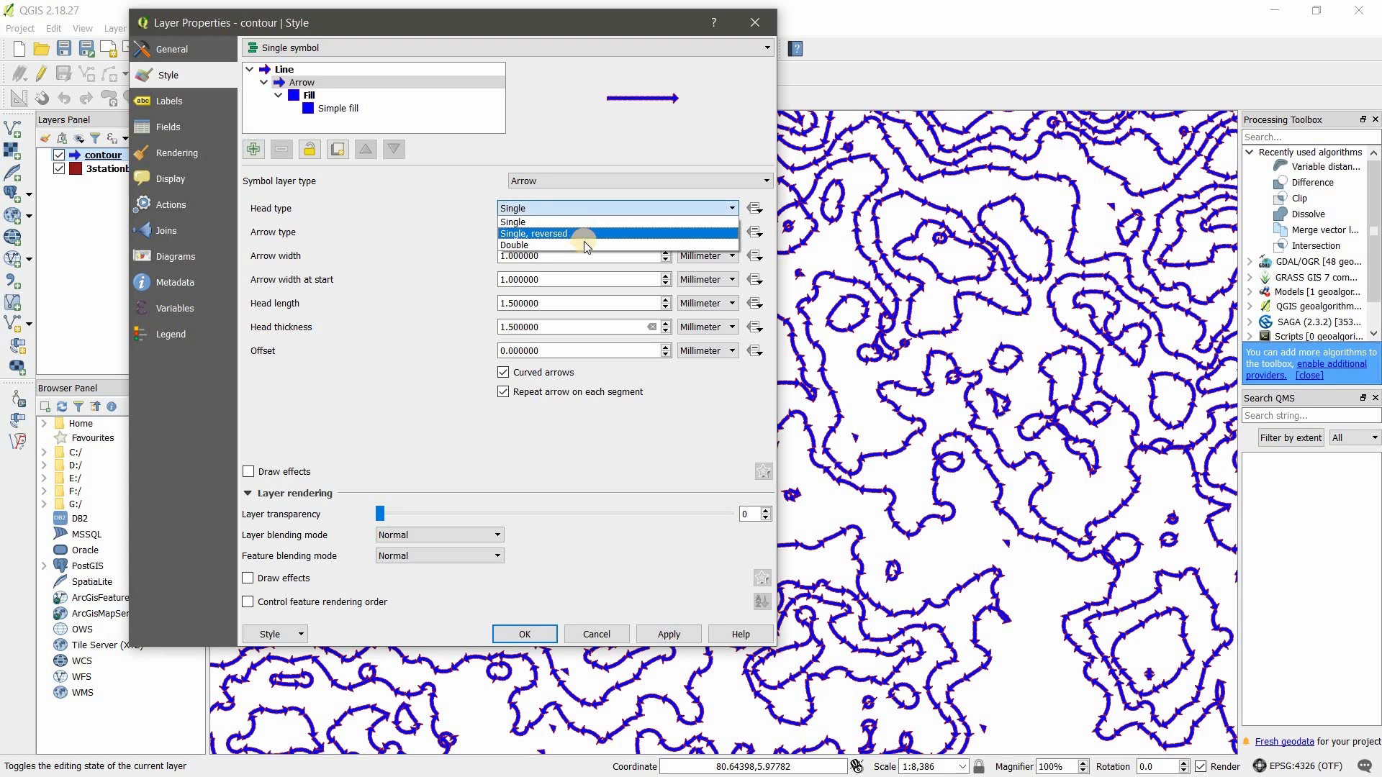
click(530, 247)
click(668, 635)
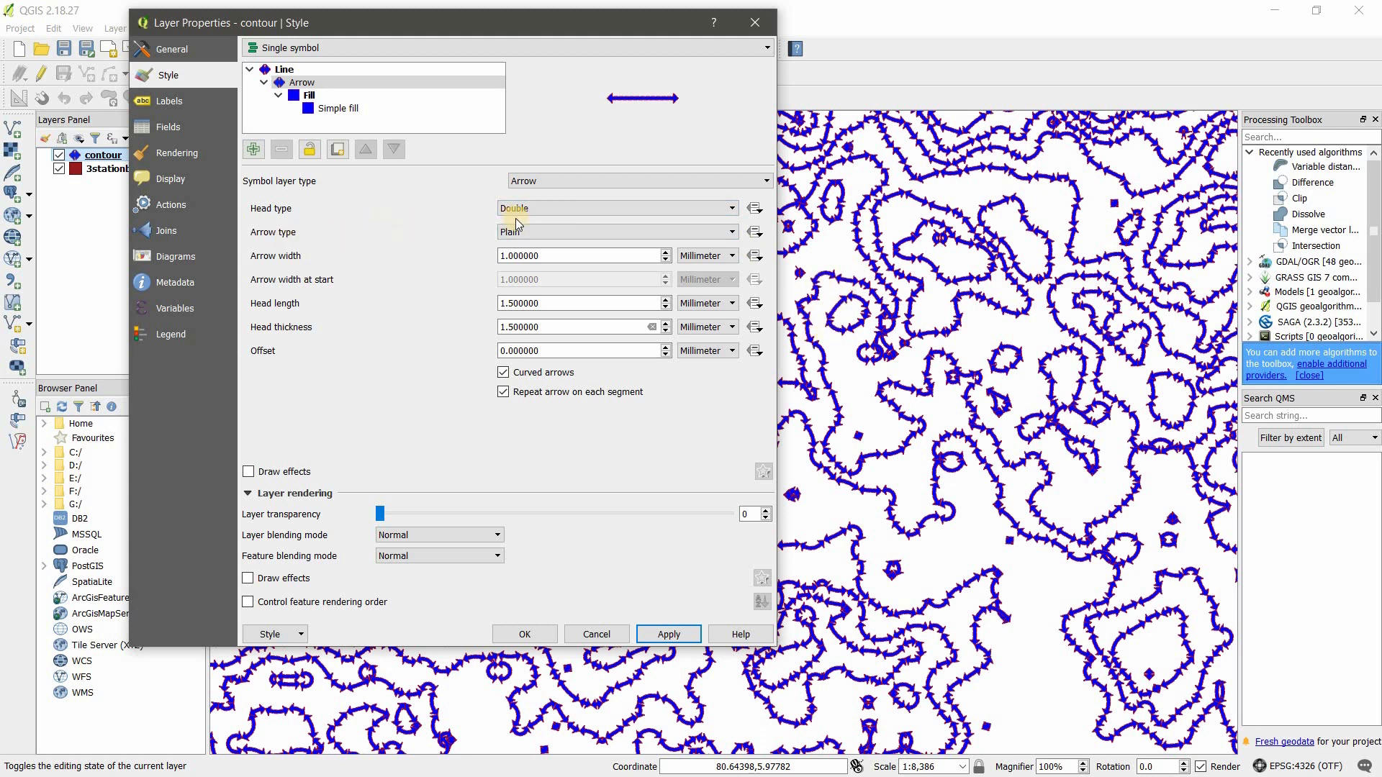
Set the arrow type to exterior half, apply it, and reopen the symbol layer type list.
click(641, 232)
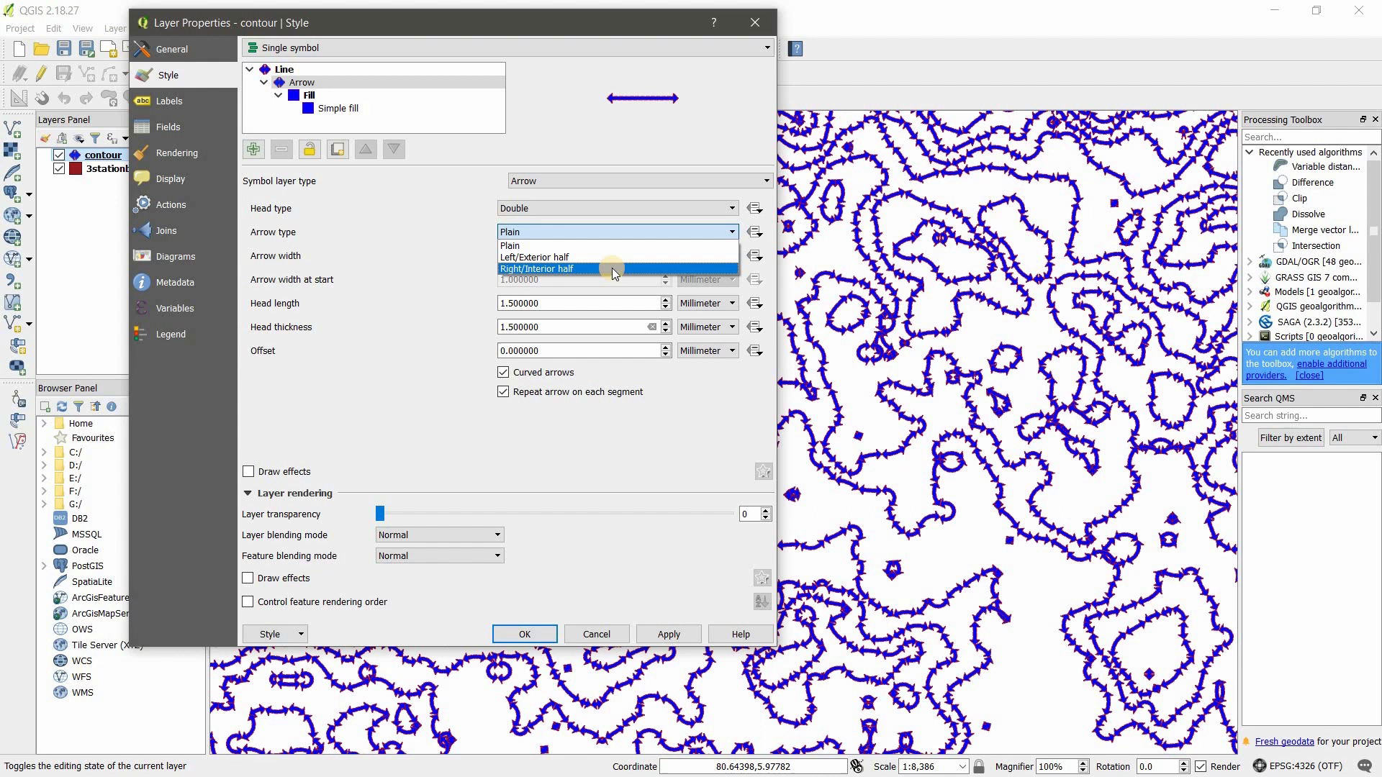
click(583, 257)
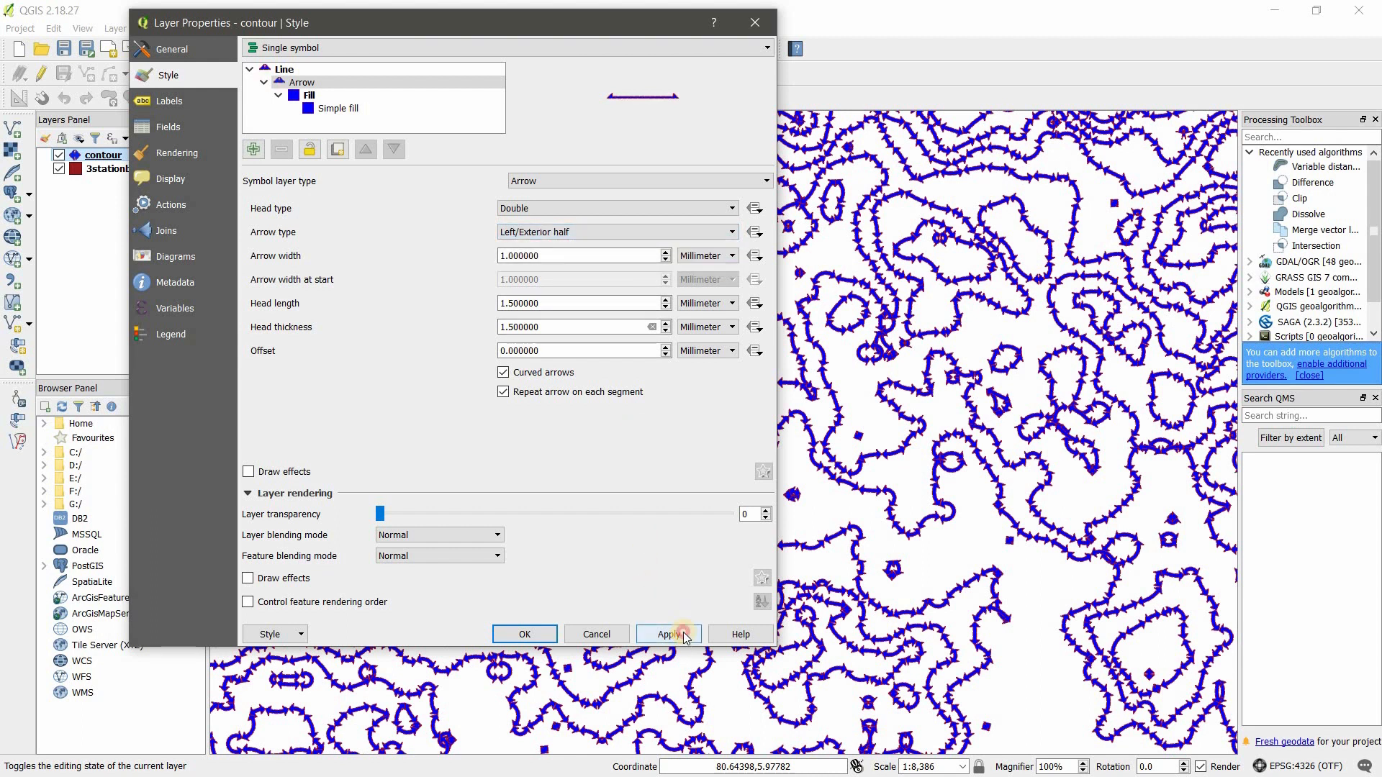
click(683, 634)
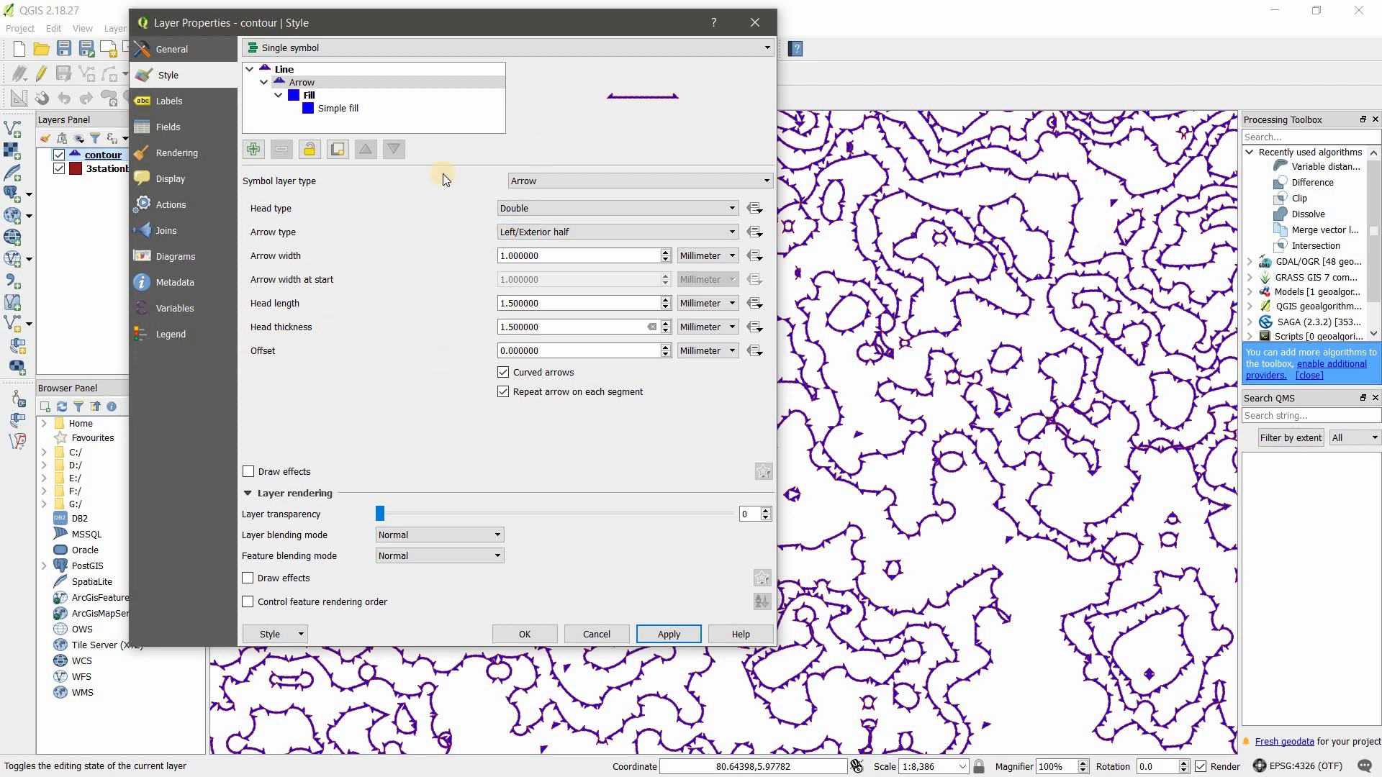
click(542, 208)
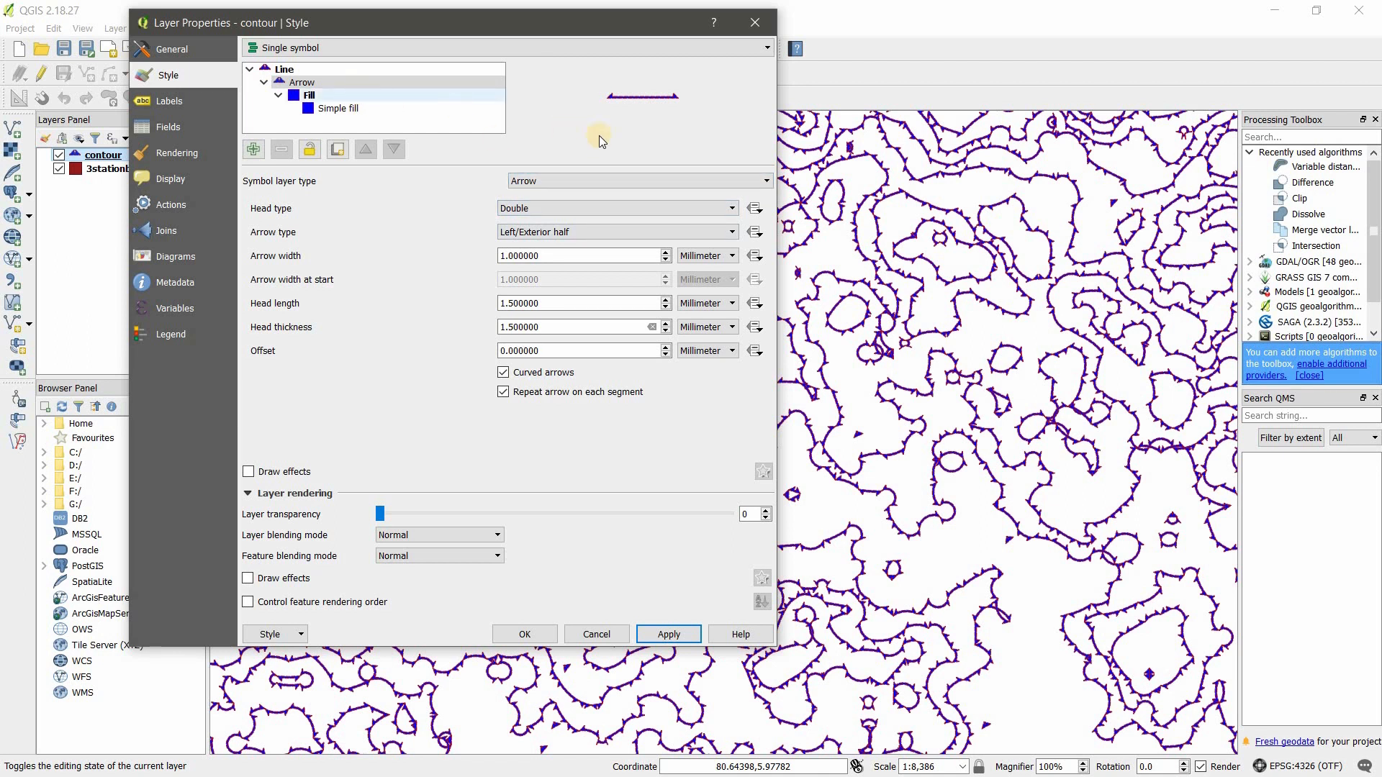
click(681, 181)
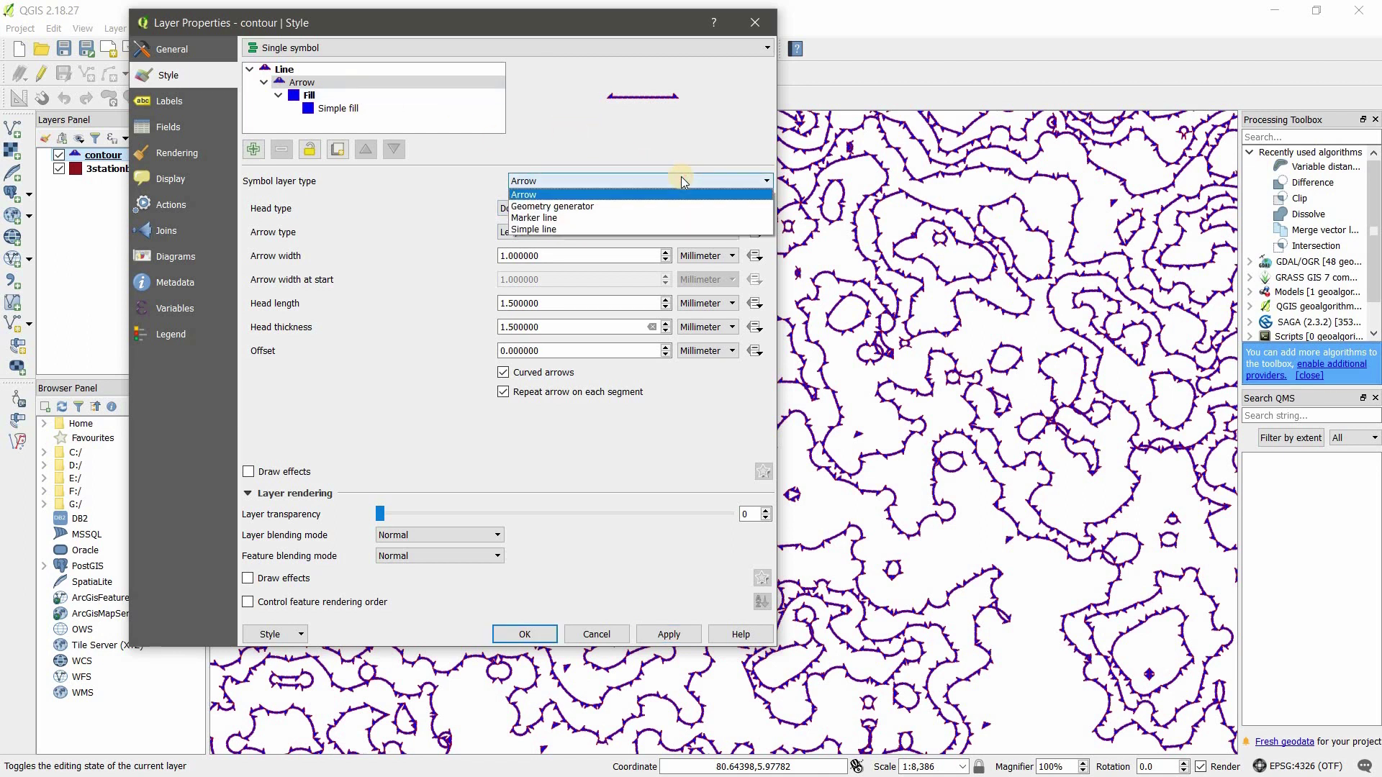
Switch the symbol to a Marker line, apply it, and widen the marker interval to 5 mm.
click(680, 215)
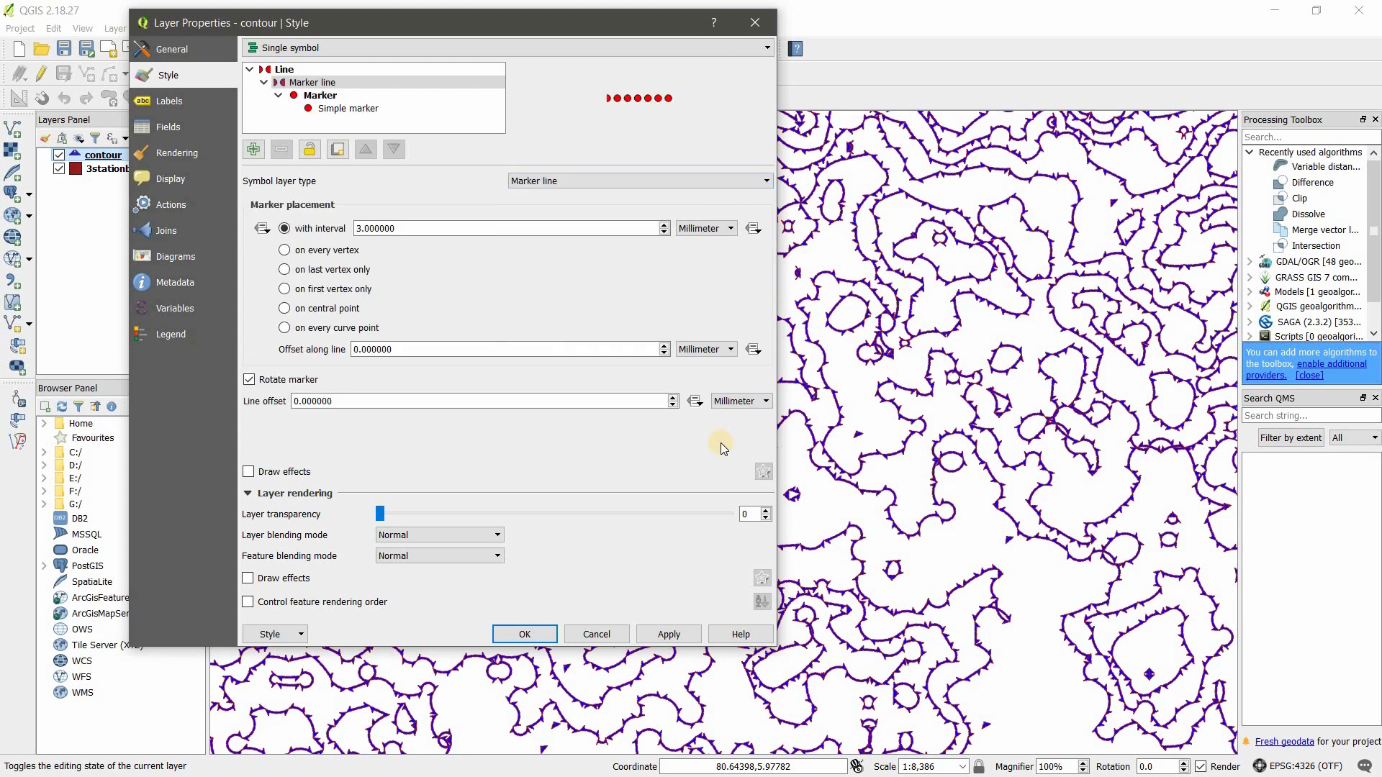
click(669, 633)
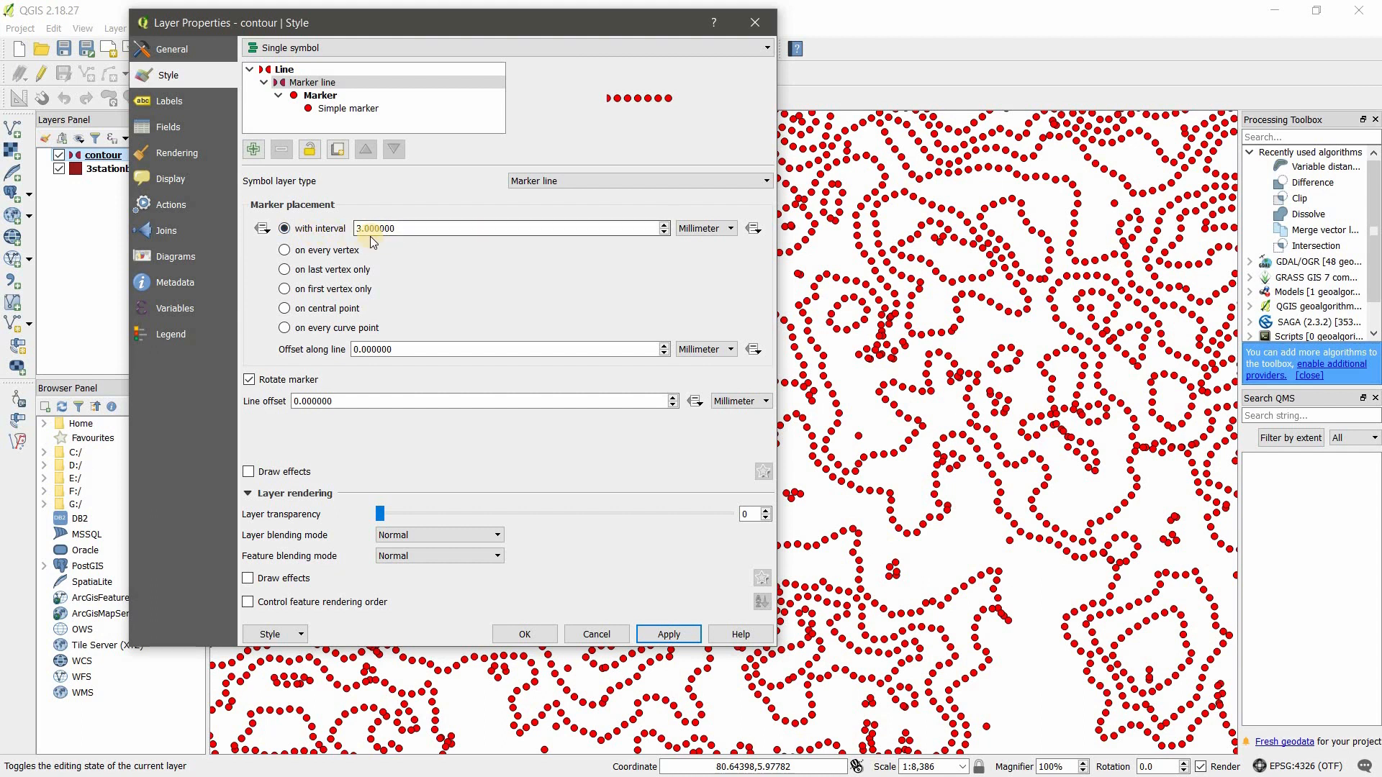
click(663, 223)
right_click(663, 228)
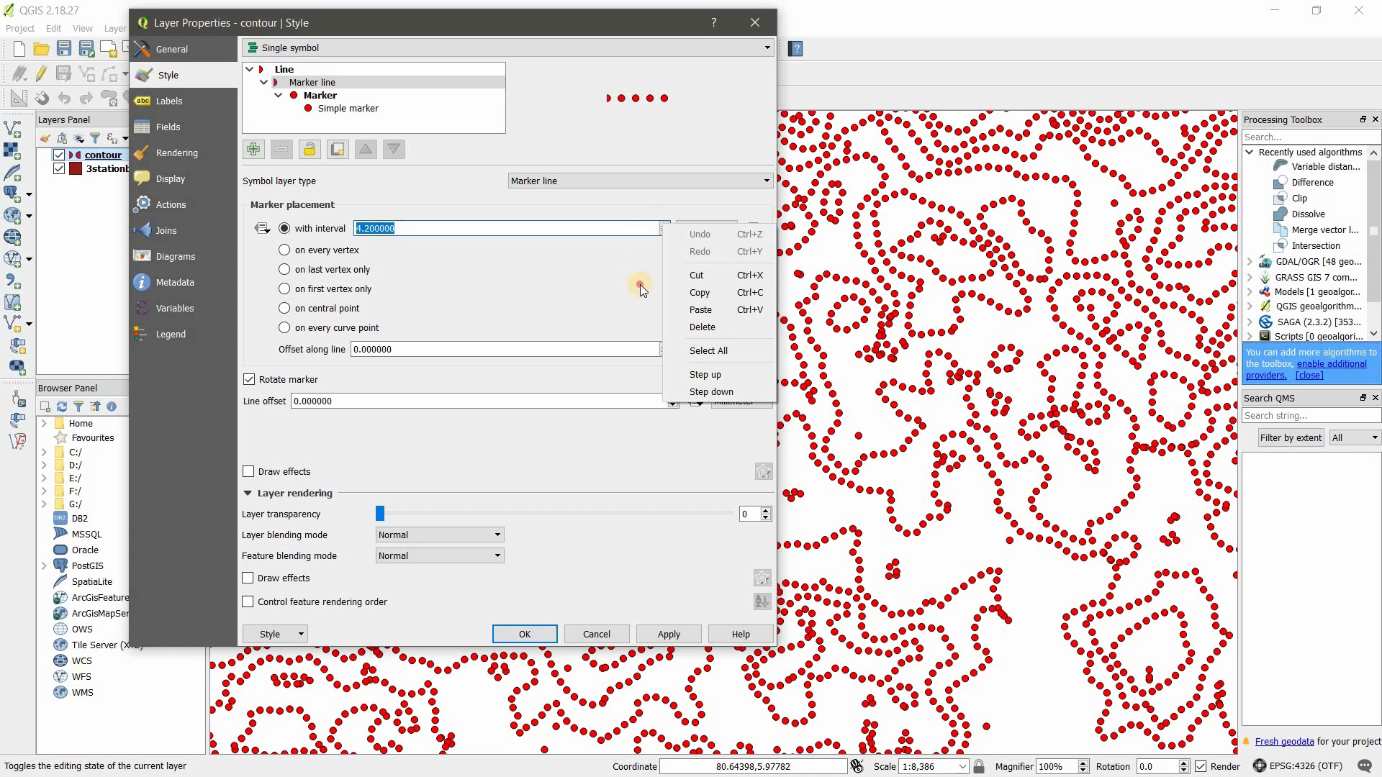
click(665, 225)
click(665, 223)
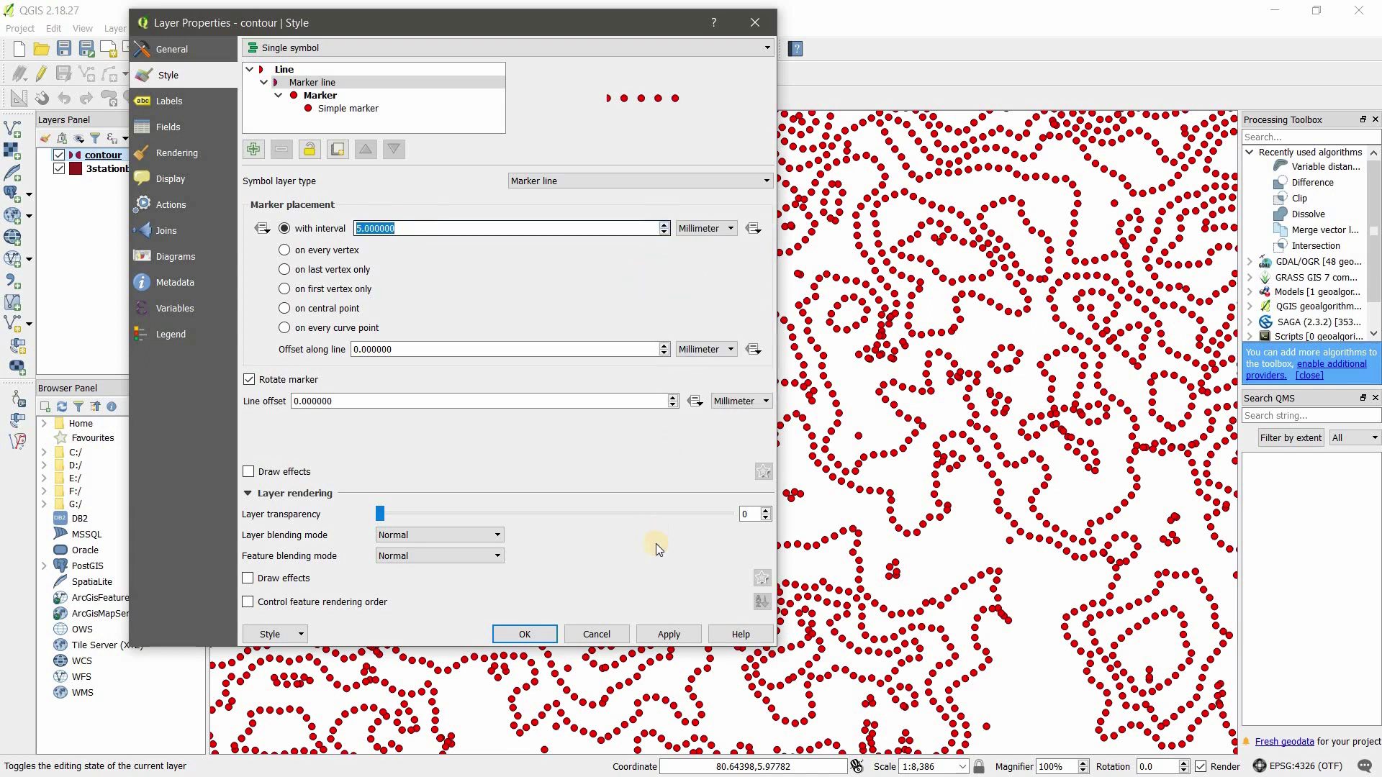
click(669, 634)
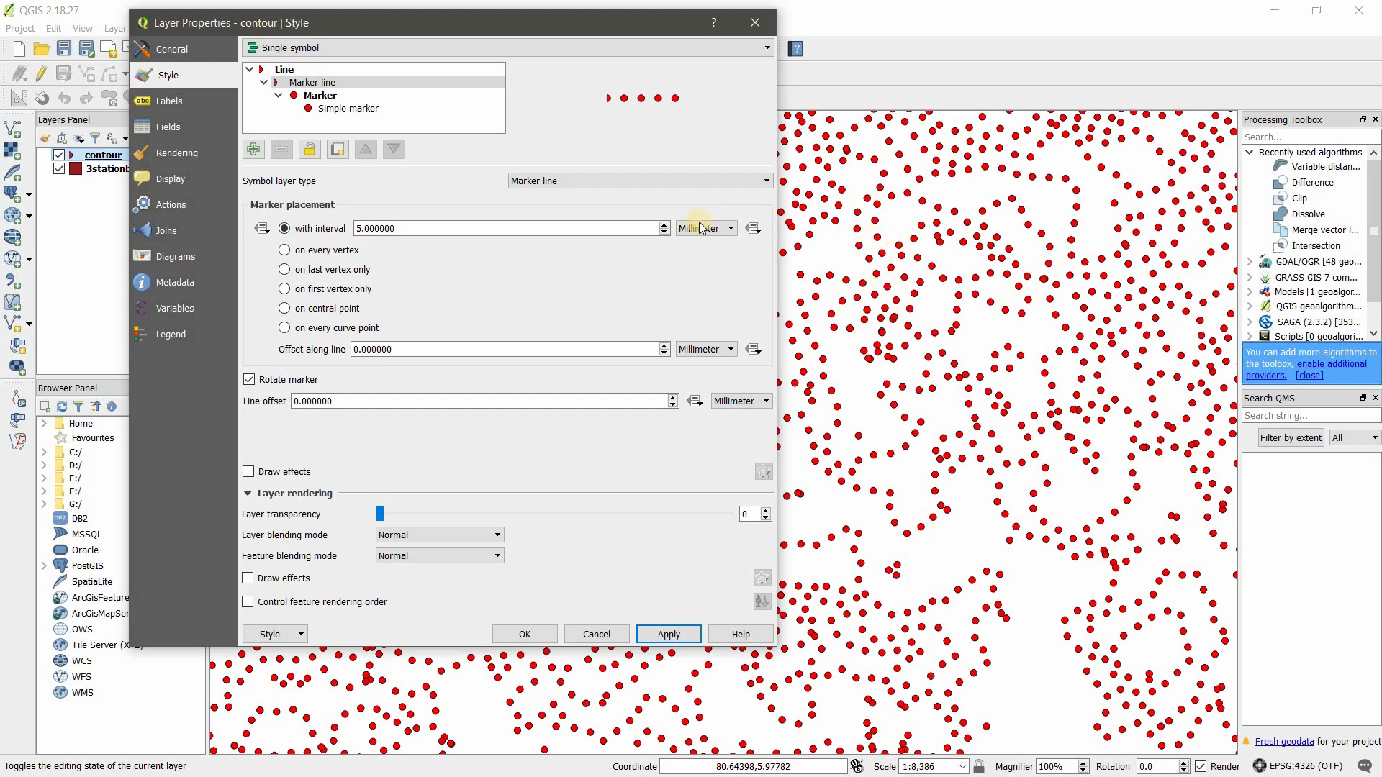
Reduce the marker interval to 3.4 mm for denser dotted contours and apply it.
click(665, 233)
click(665, 233)
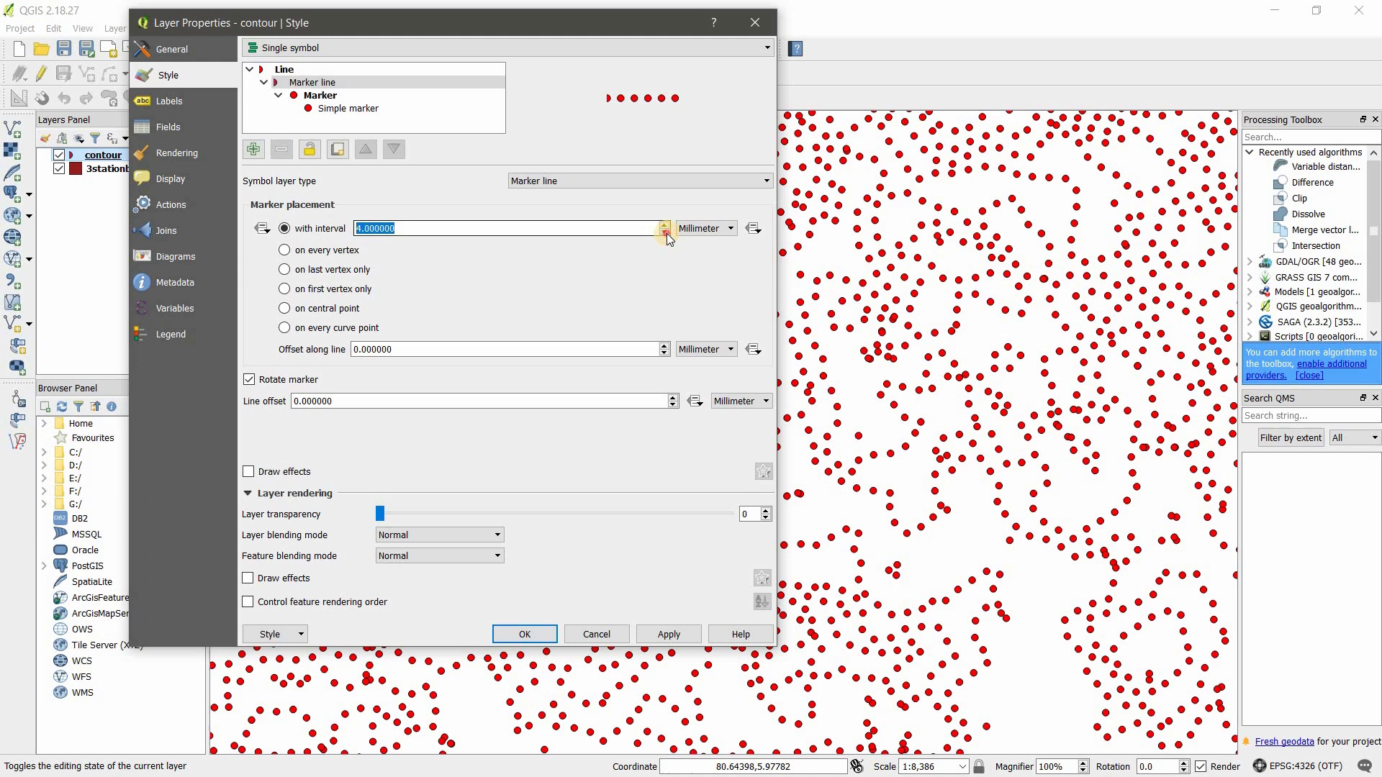
click(666, 232)
click(665, 232)
click(671, 634)
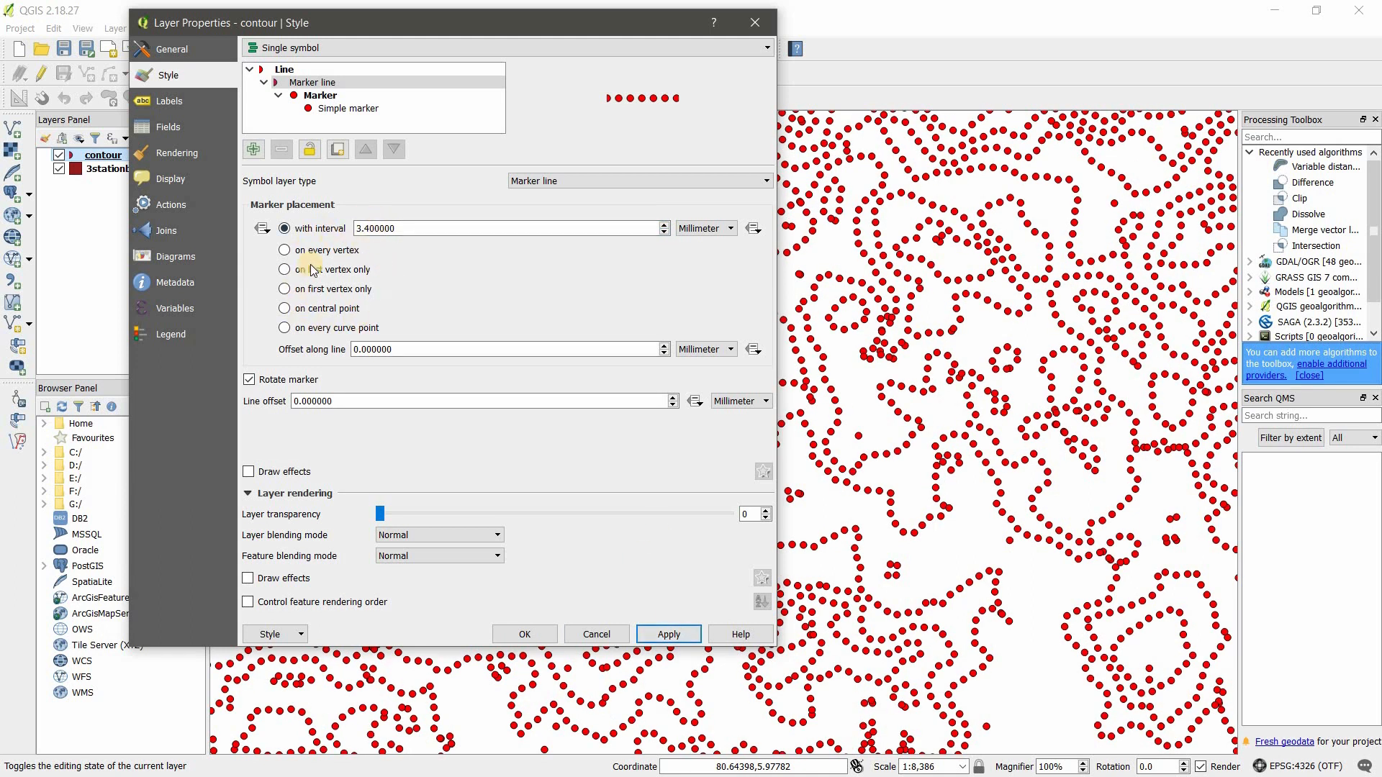
click(606, 181)
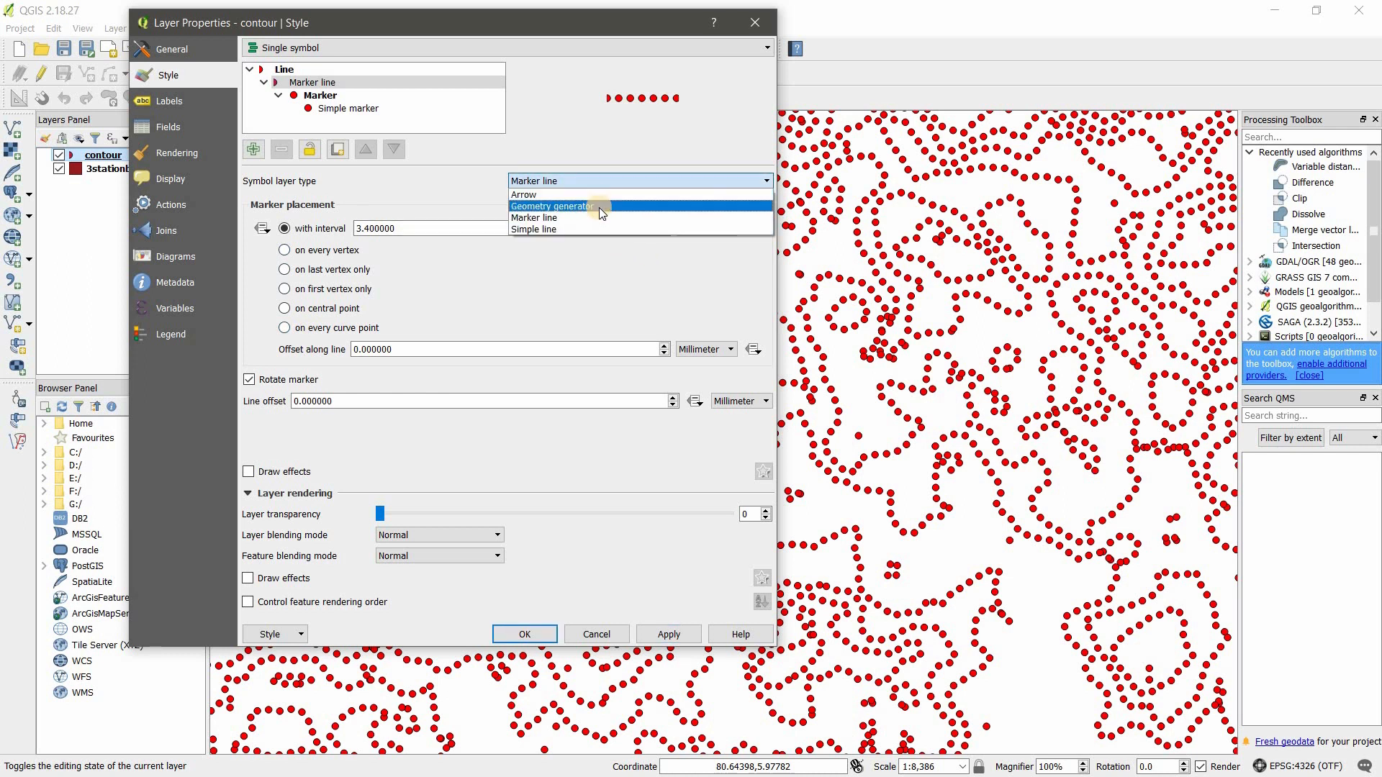
Try the Geometry generator symbol type, then revert to Simple line showing plain black contours.
click(599, 208)
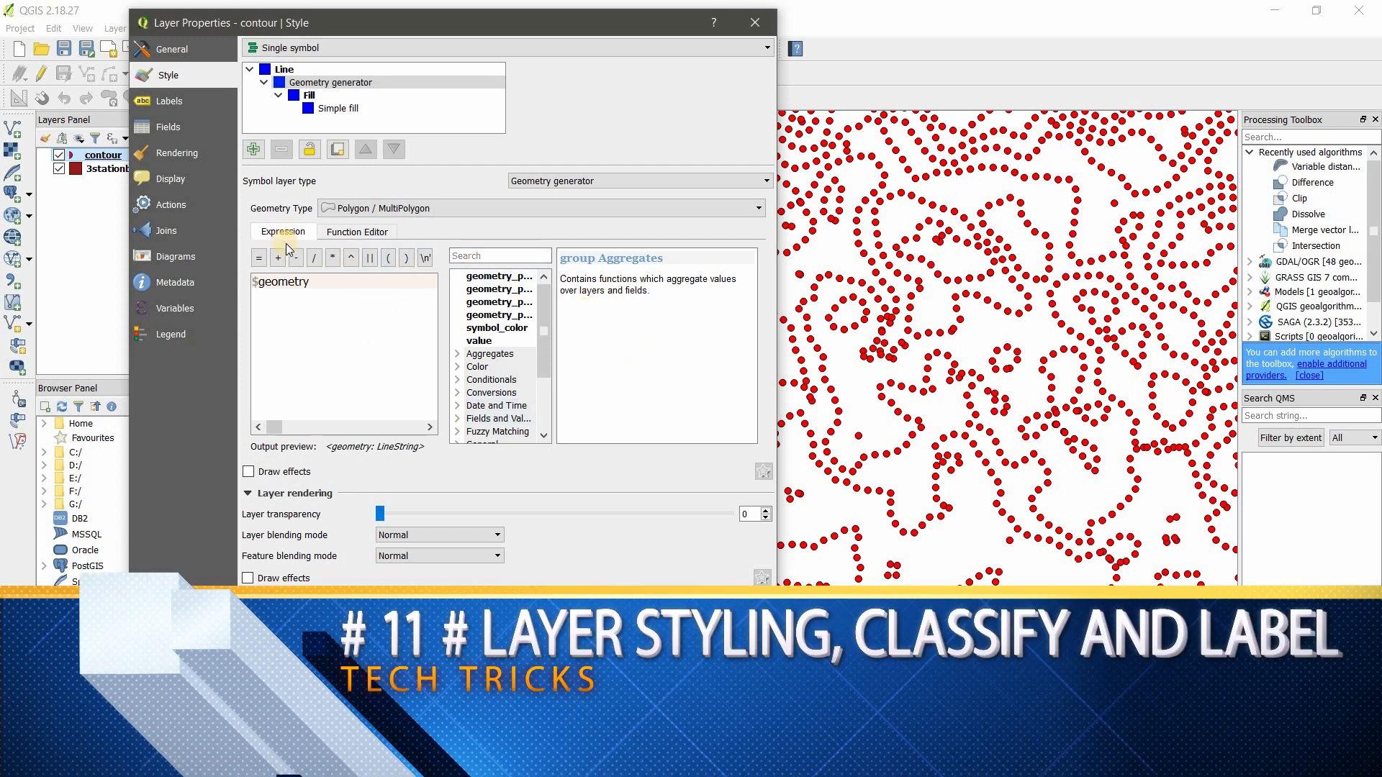
click(651, 186)
click(635, 225)
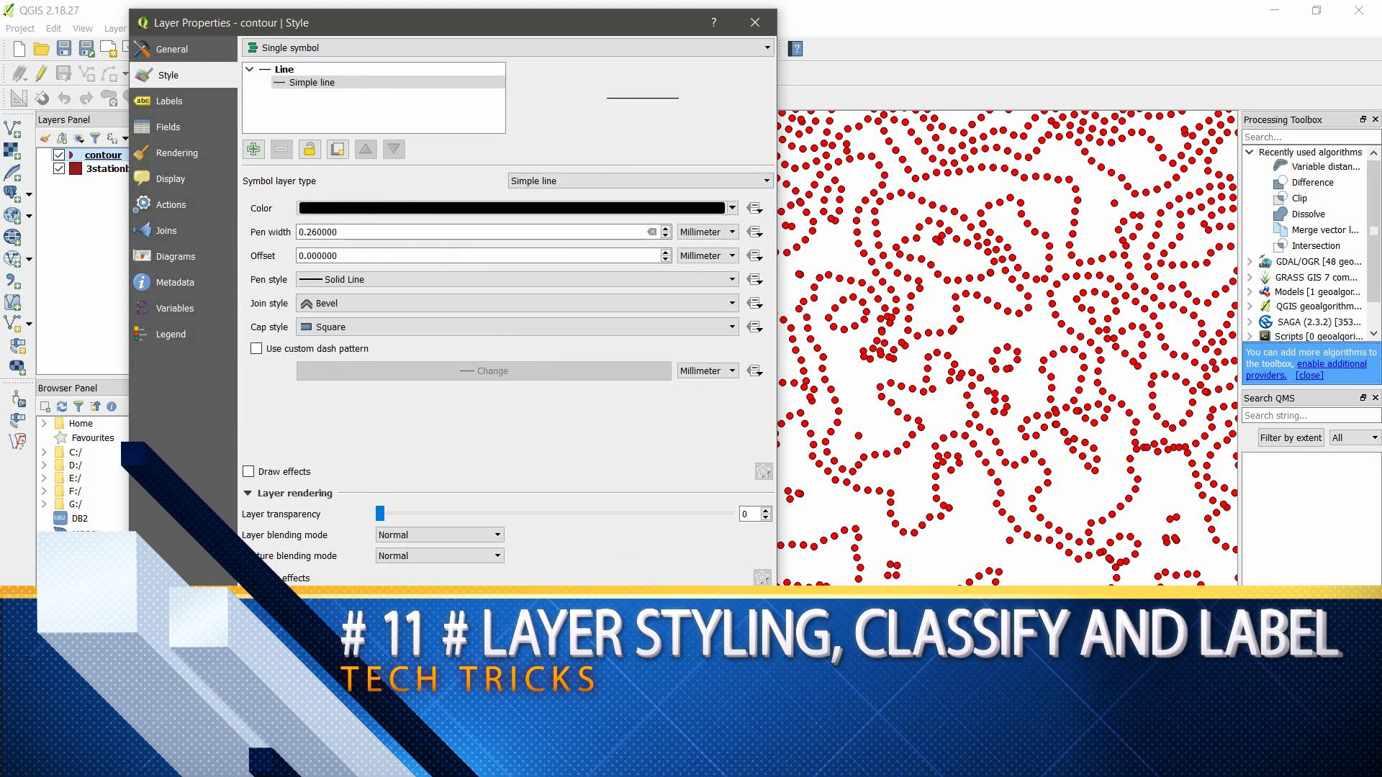
click(664, 605)
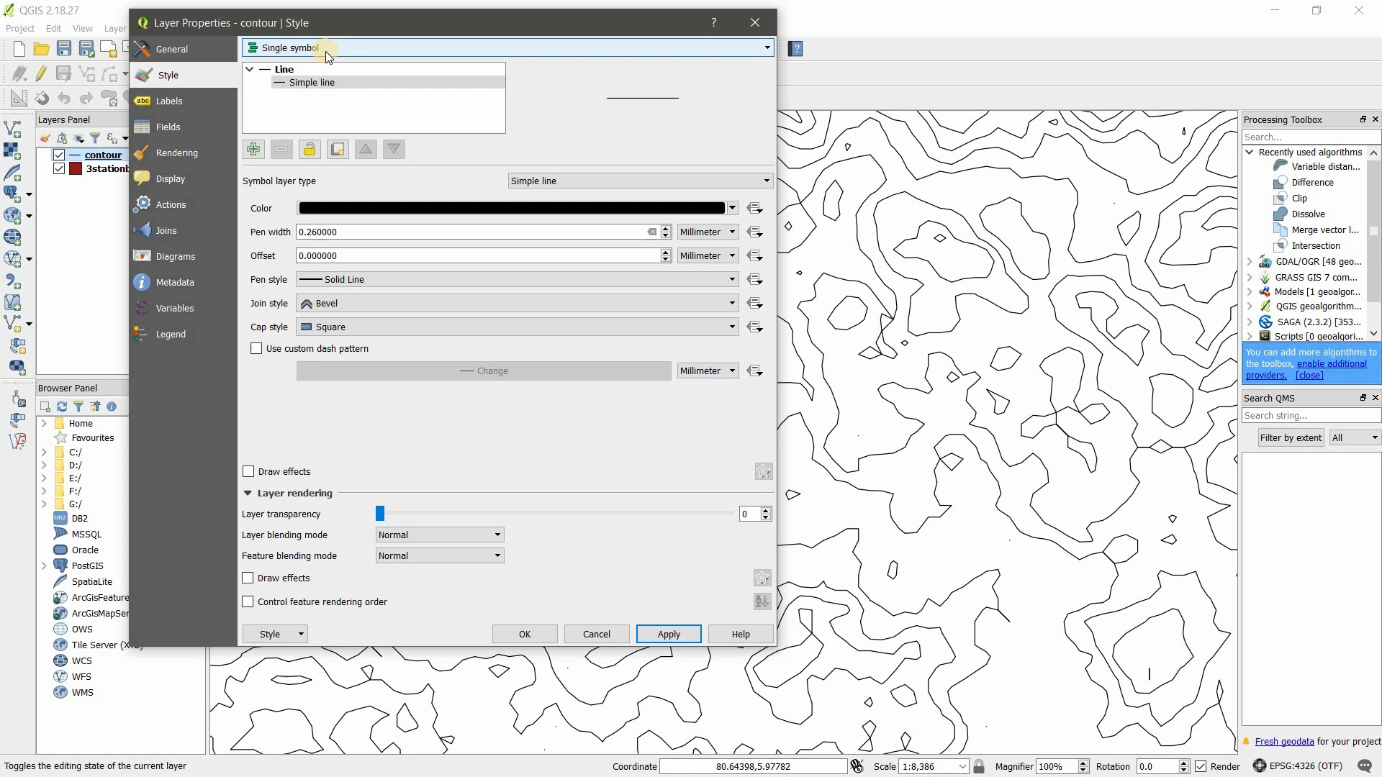
Switch the contour layer's renderer to Categorized on the ELEV field.
click(325, 50)
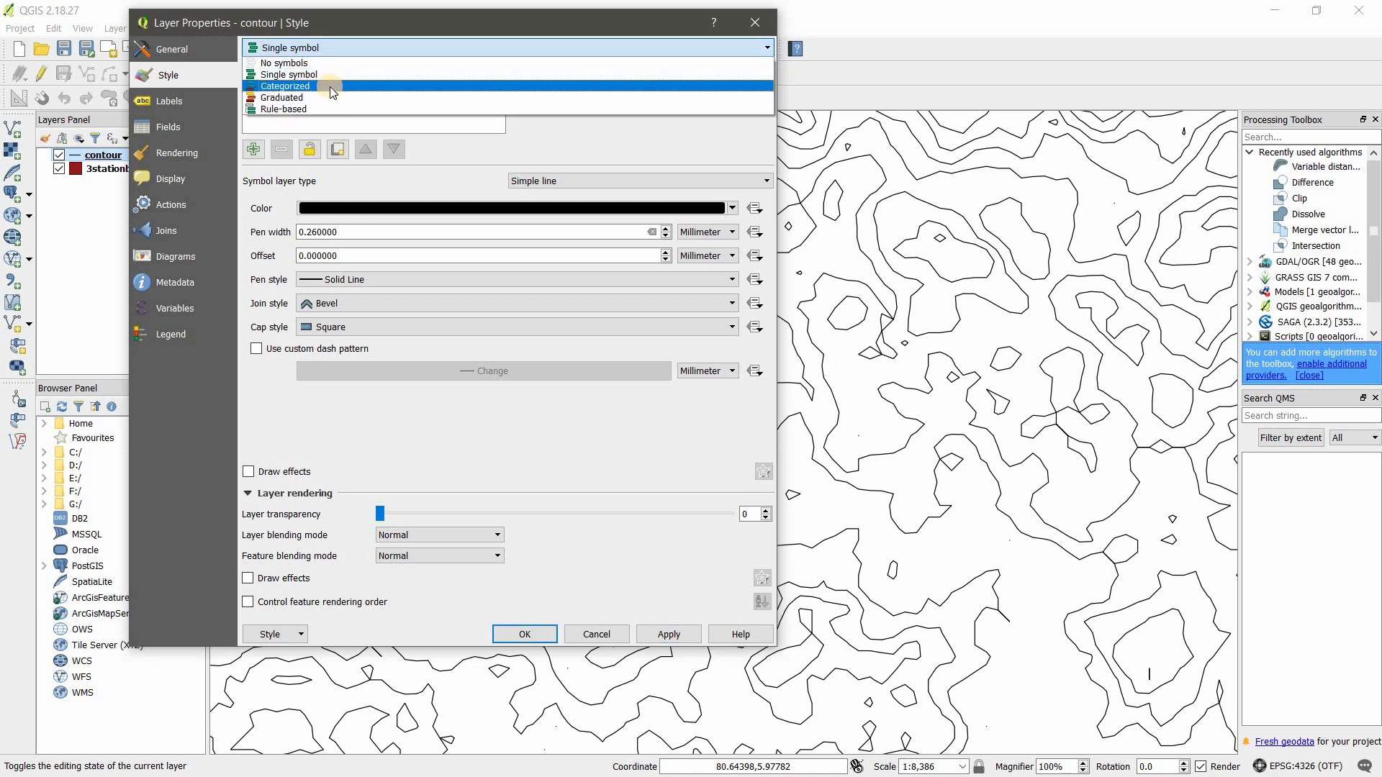
click(330, 87)
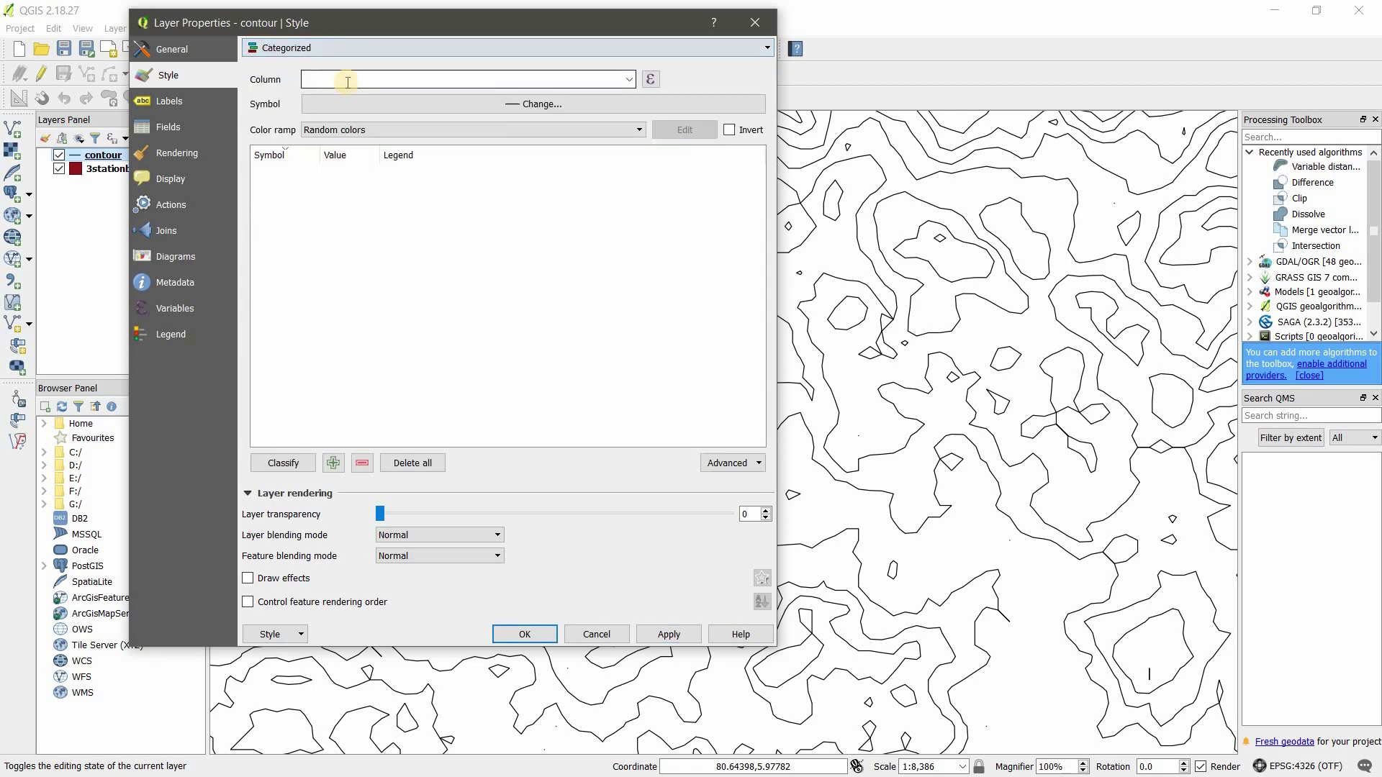
click(631, 80)
click(594, 111)
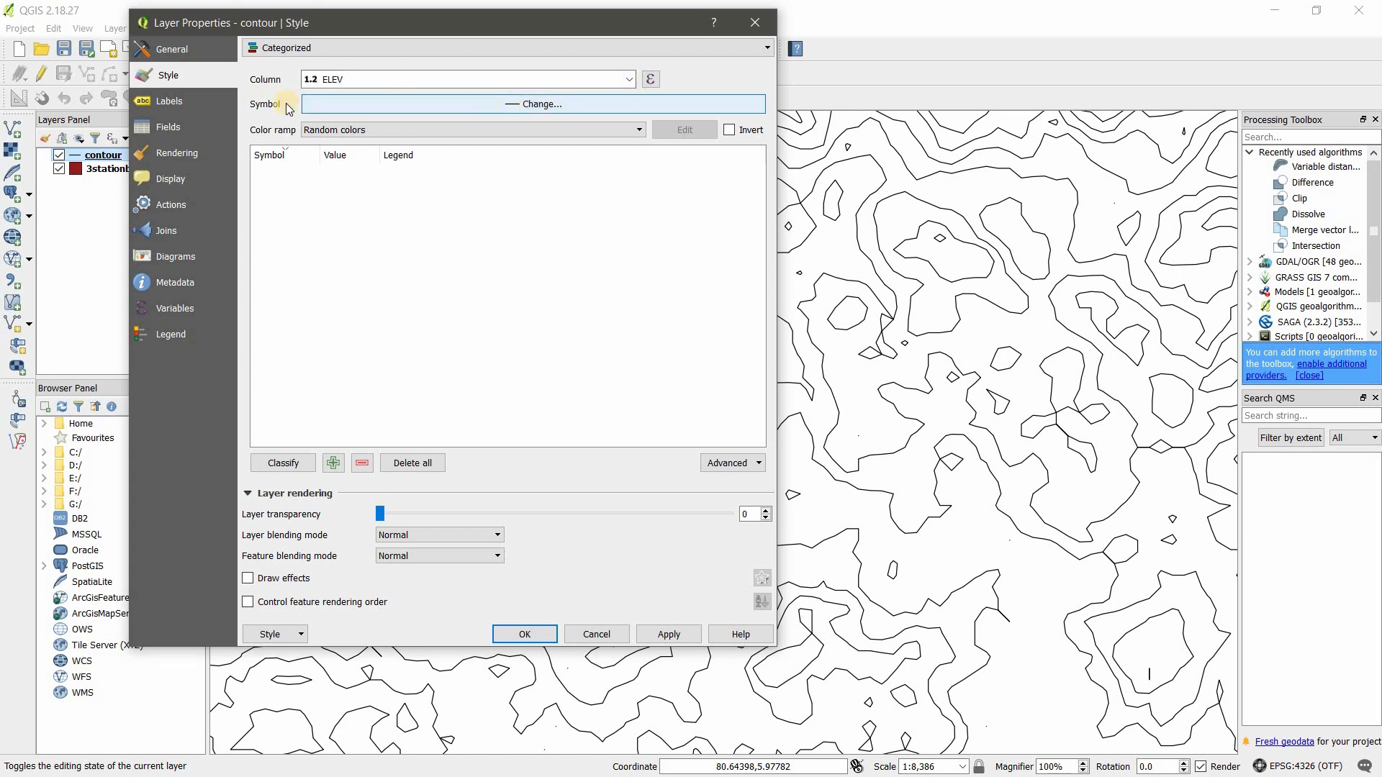
Inspect the base symbol's simple line settings and close them unchanged.
click(552, 106)
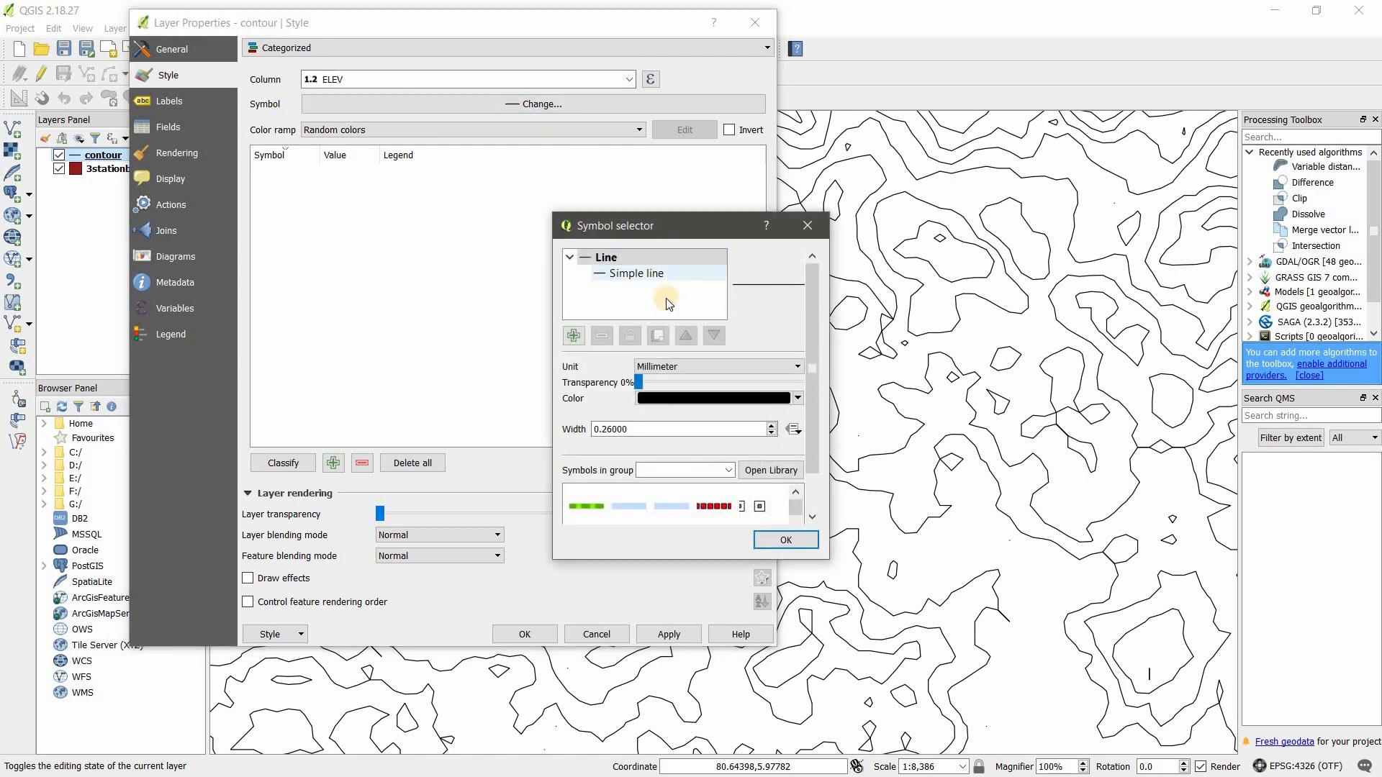
click(641, 278)
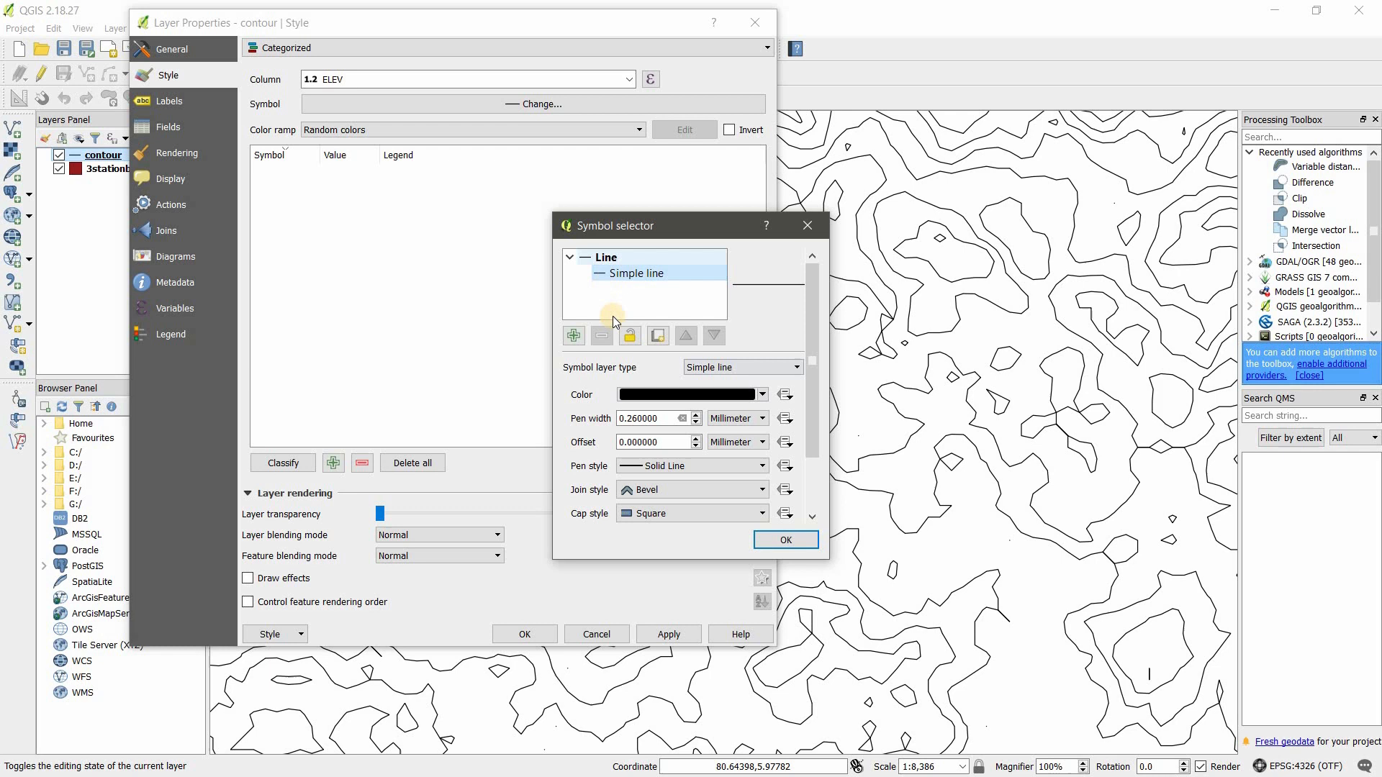
click(808, 226)
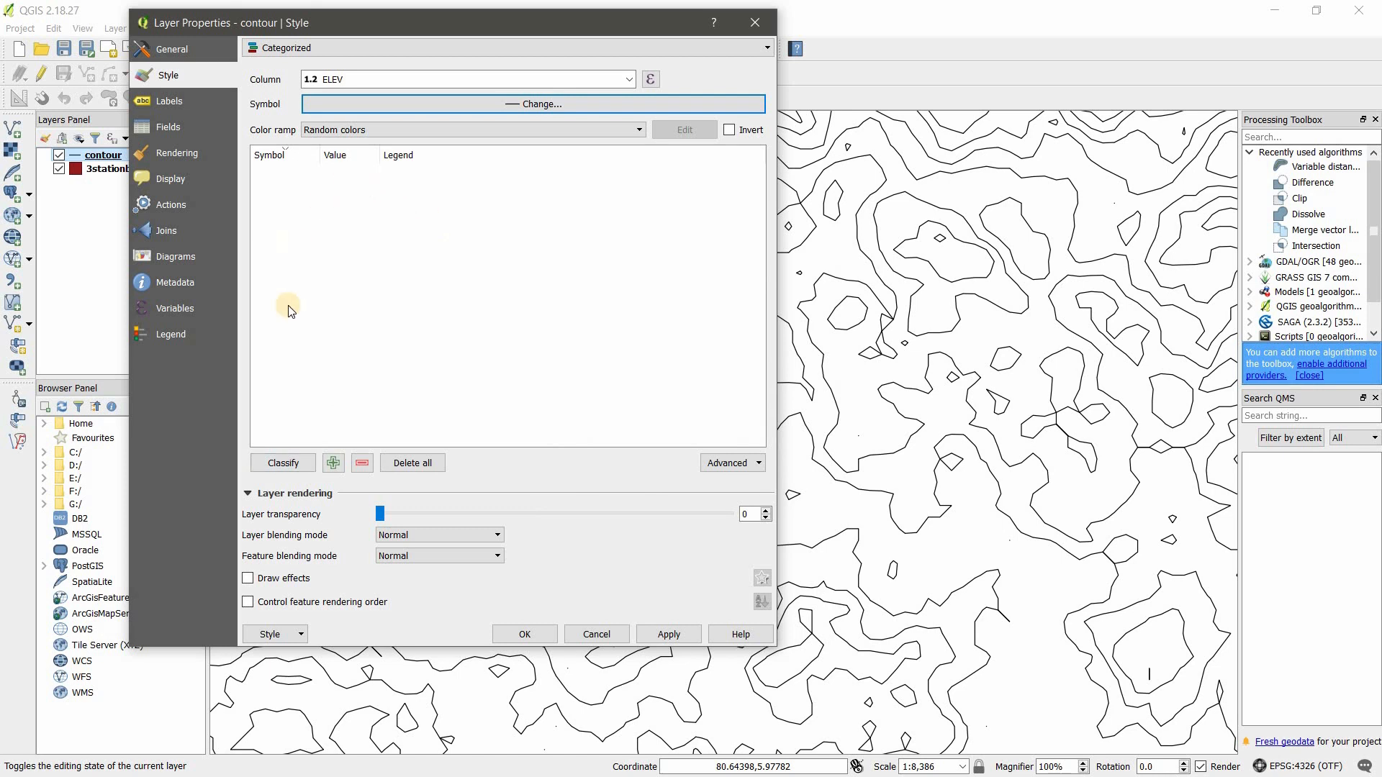
Classify ELEV into classes 10–150, trying the RdGy ramp then settling on YlGnBu.
click(284, 464)
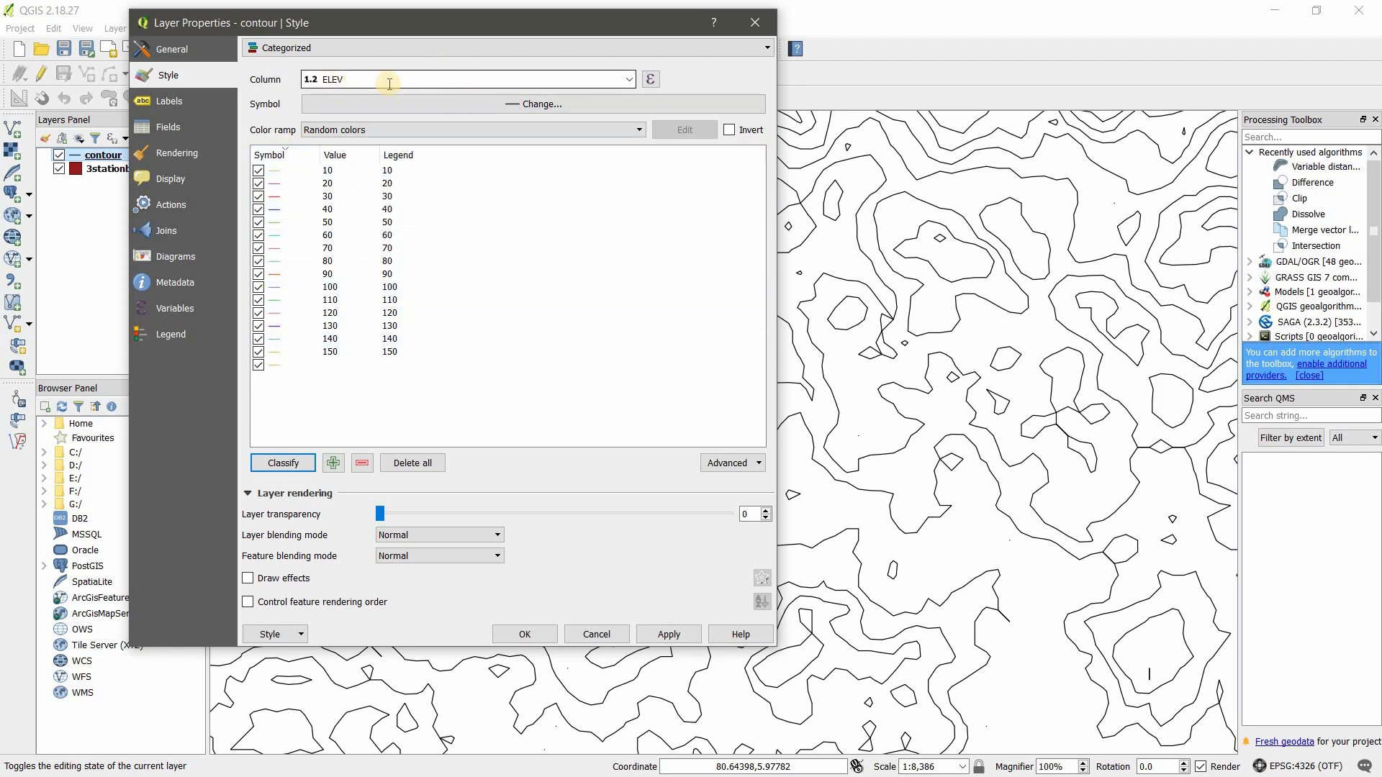
click(551, 129)
scroll(484, 200, down, 3)
scroll(483, 200, up, 2)
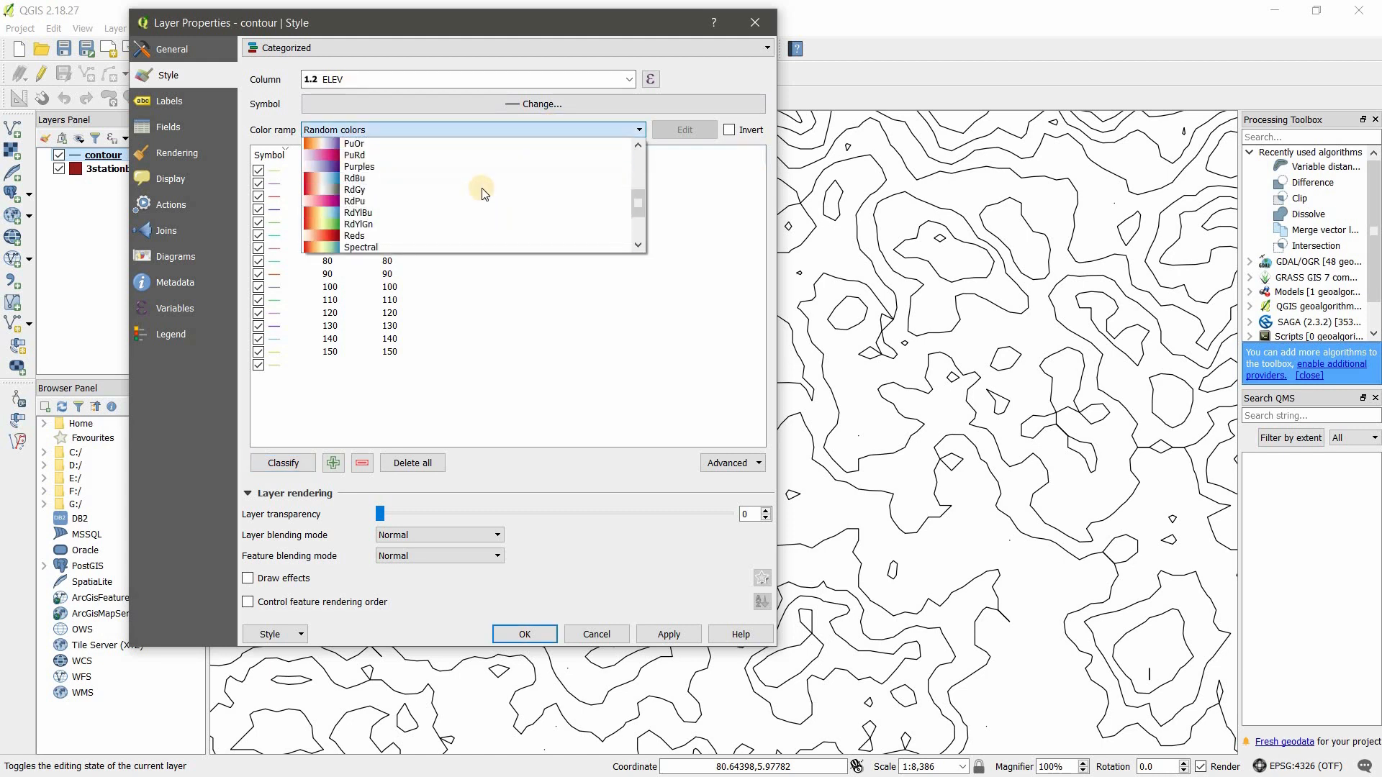
click(482, 179)
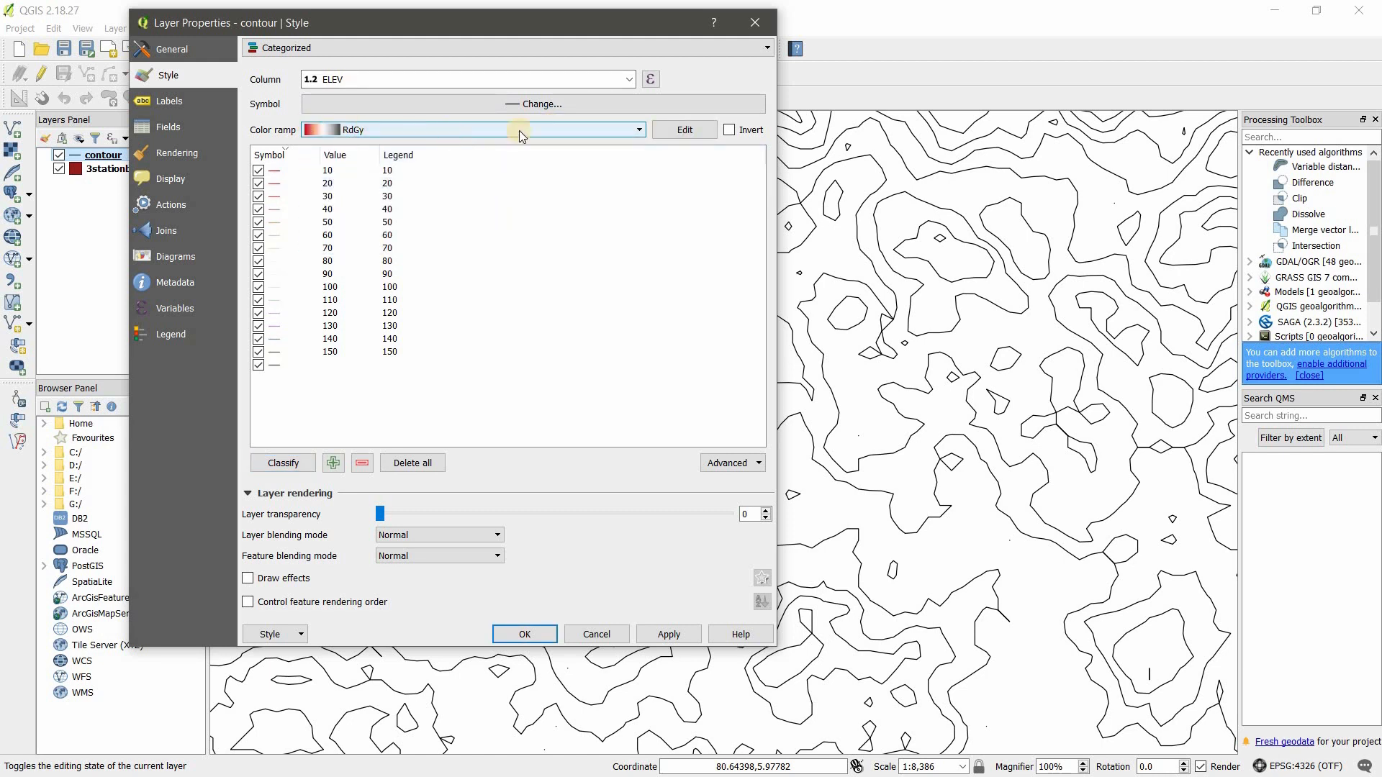
click(636, 131)
scroll(603, 176, up, 2)
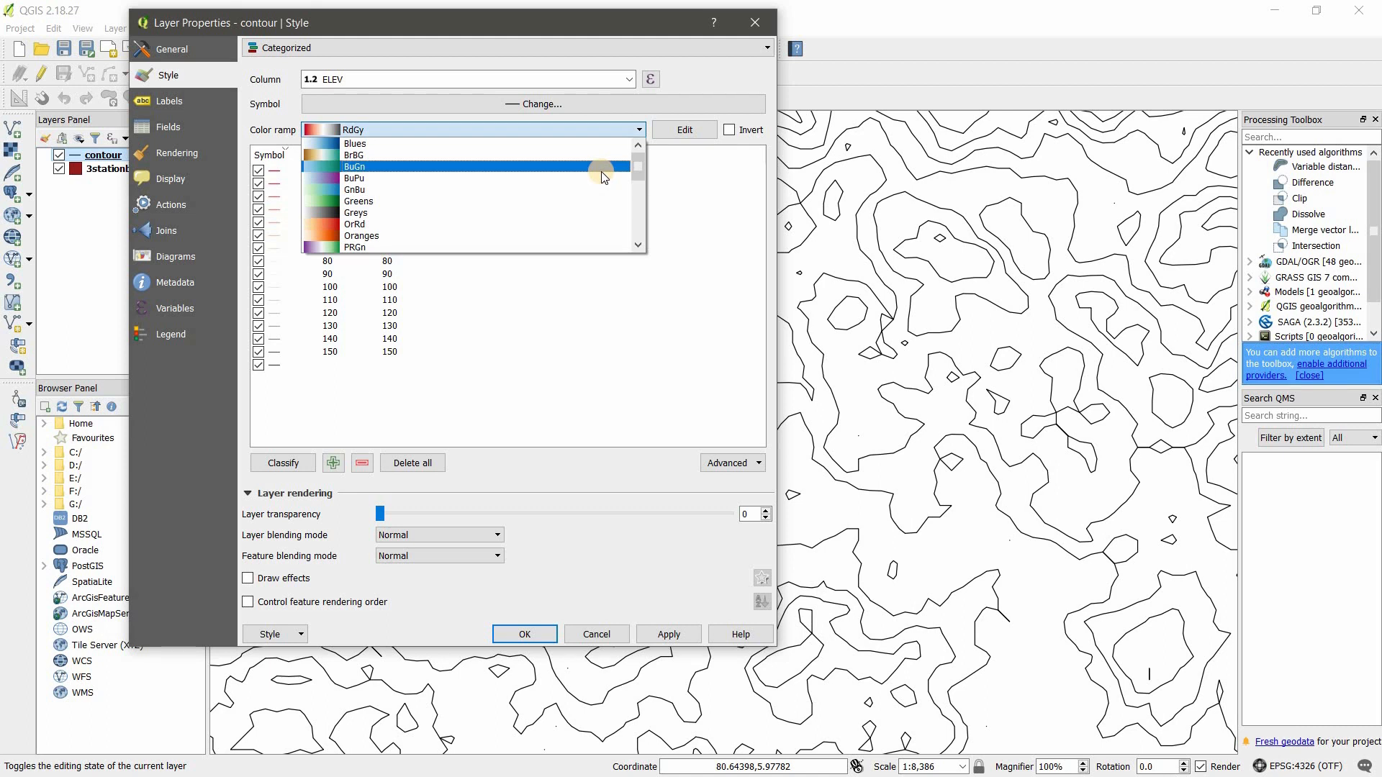
scroll(602, 176, down, 5)
click(582, 185)
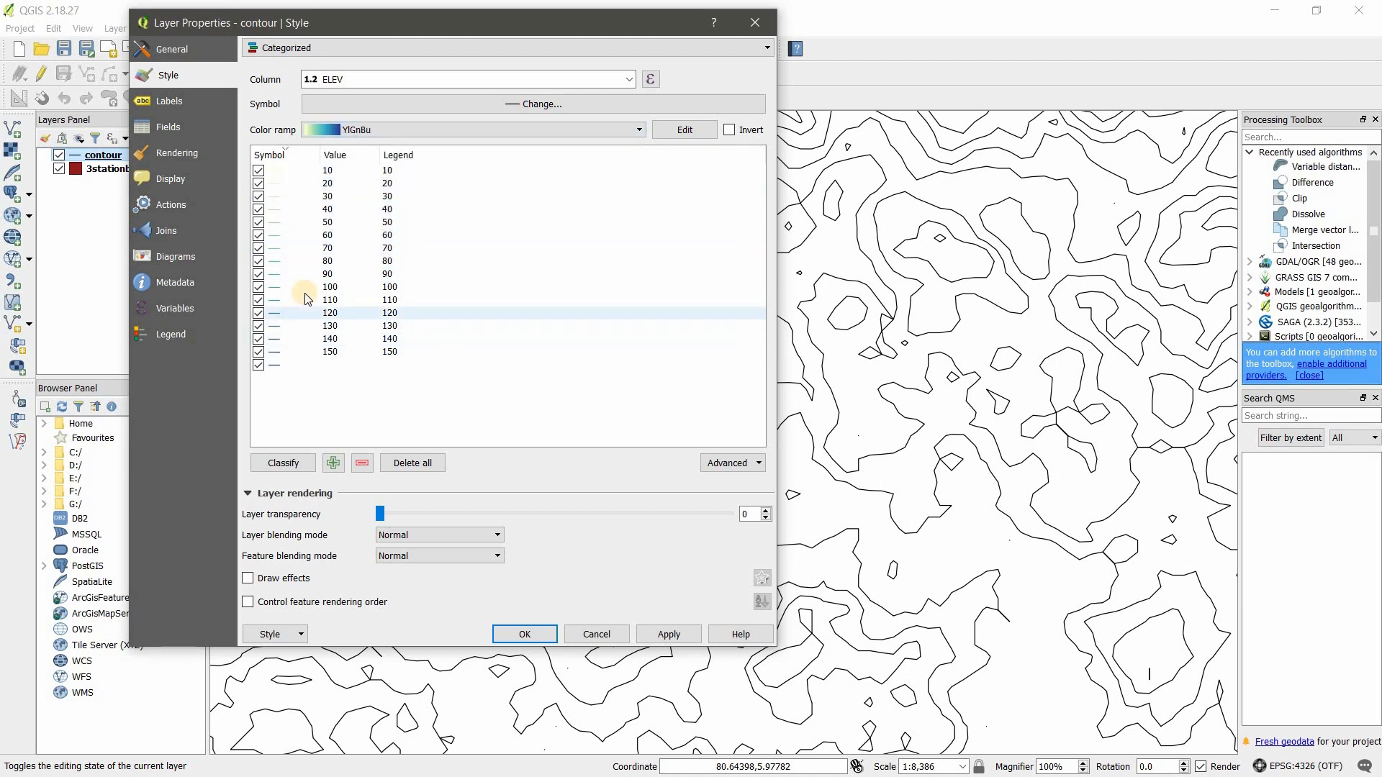
Give the 130 class a crimson #b11941 line colour.
double_click(286, 320)
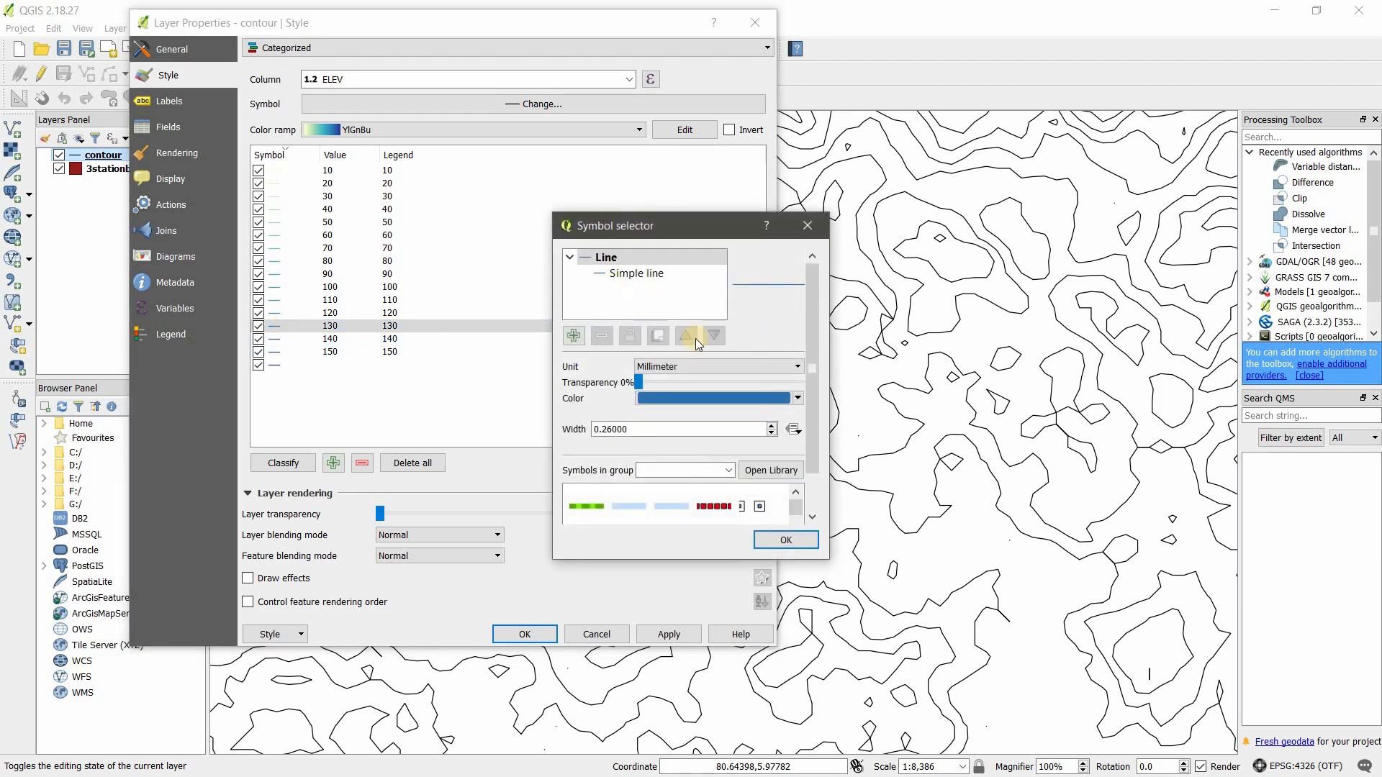
click(727, 398)
click(661, 292)
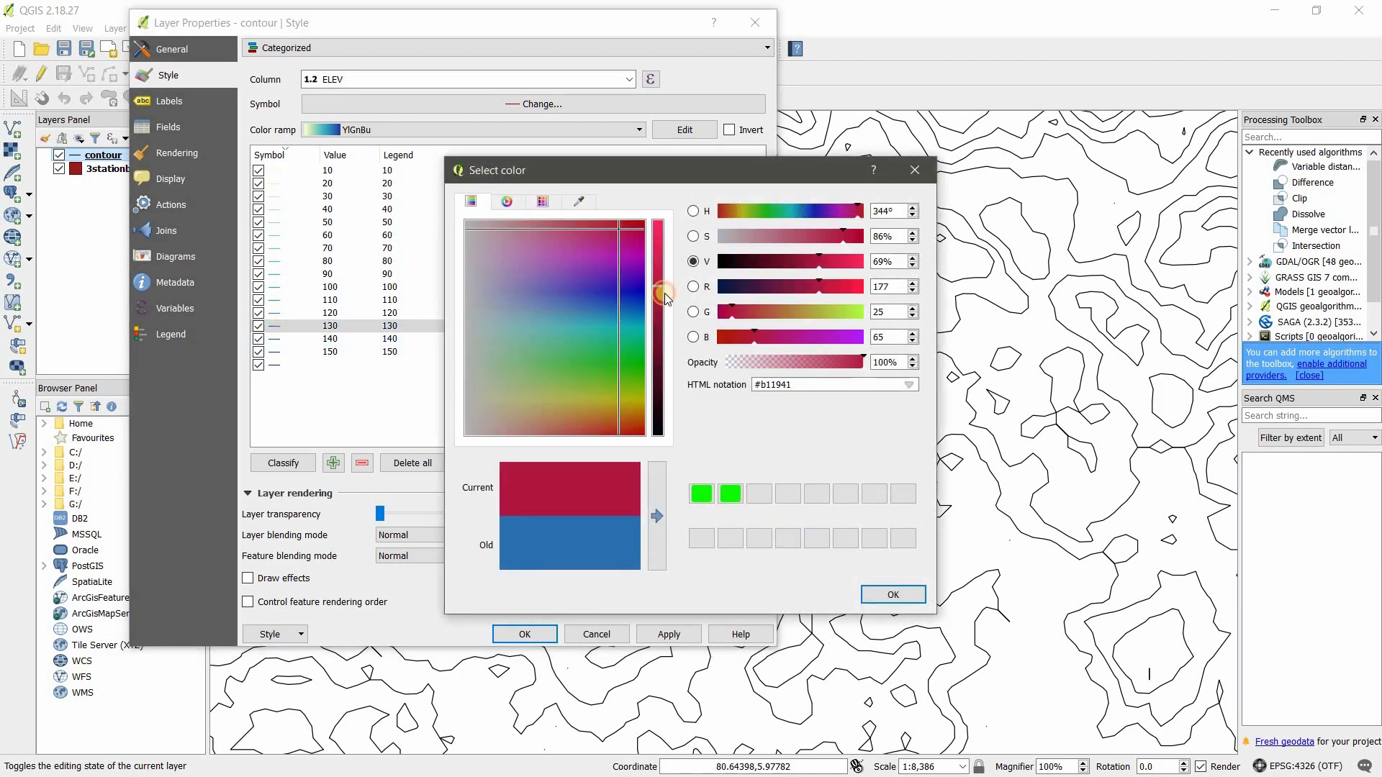
click(894, 595)
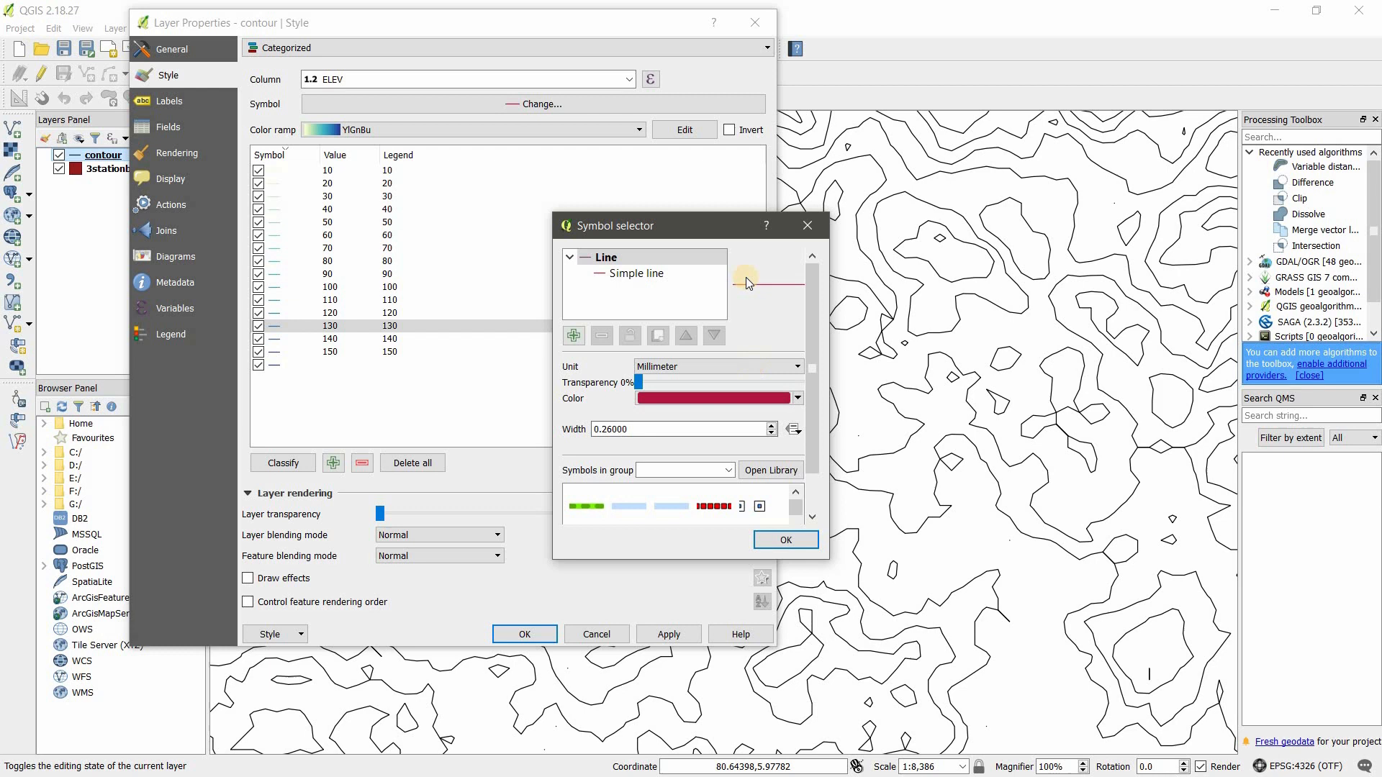
click(785, 541)
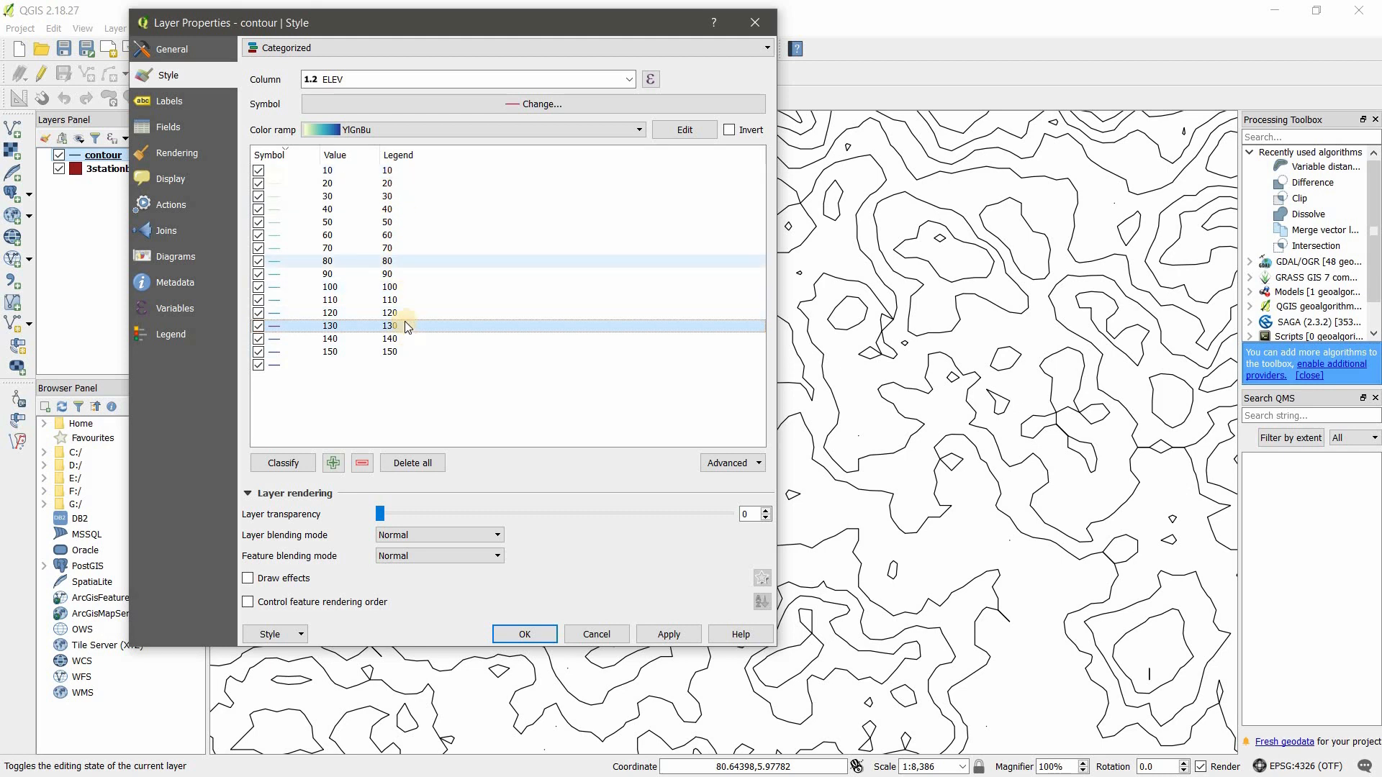
Edit the legend label for class 10 and finish editing.
double_click(399, 170)
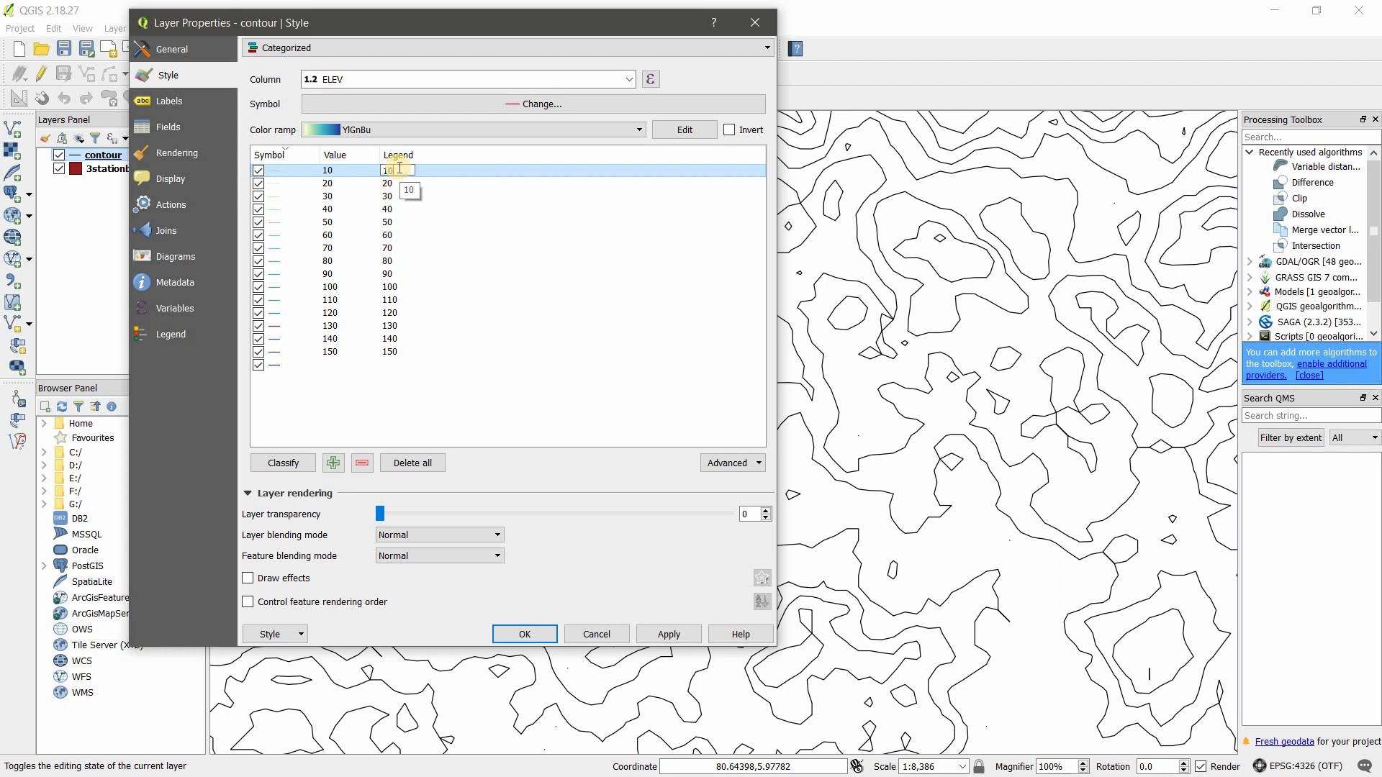
click(464, 247)
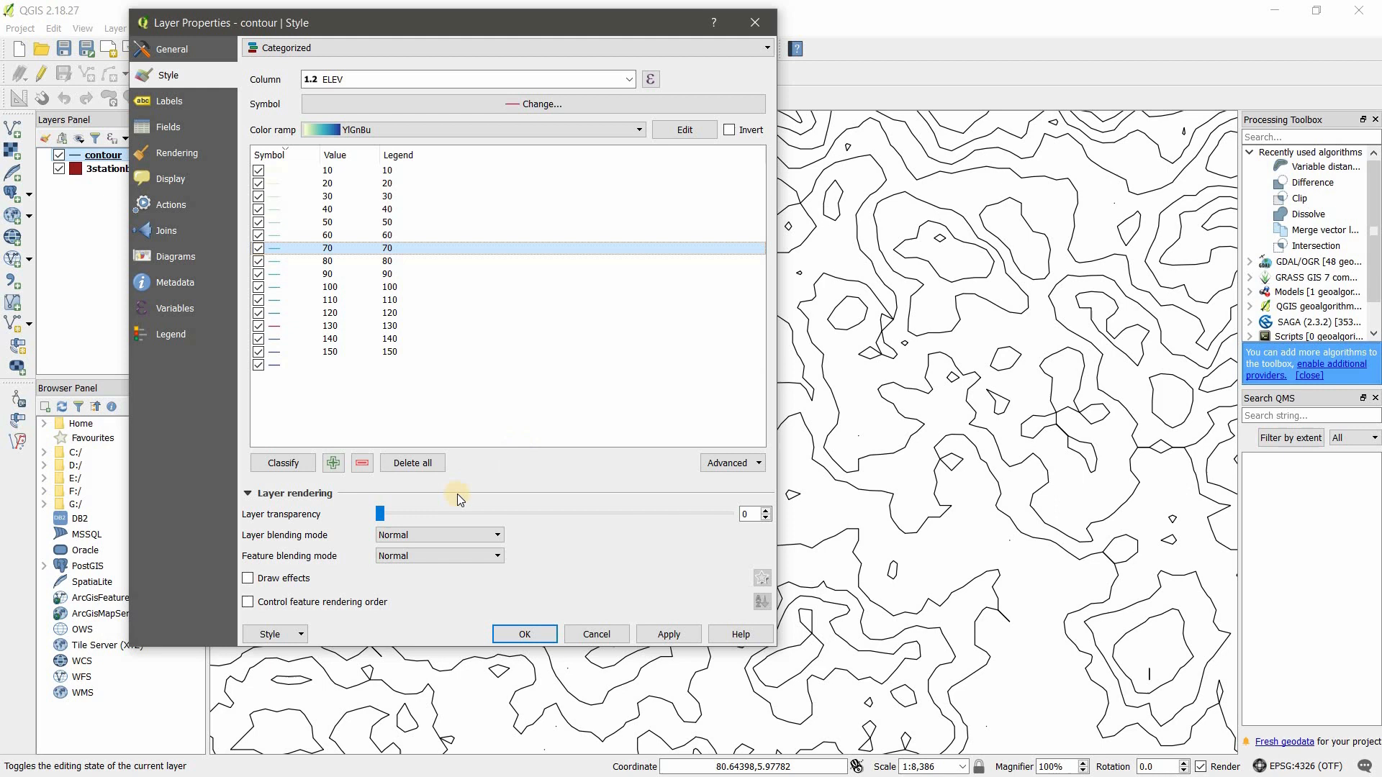
Apply the categorized colours to the map, check the ELEV expression and close the editor.
click(670, 634)
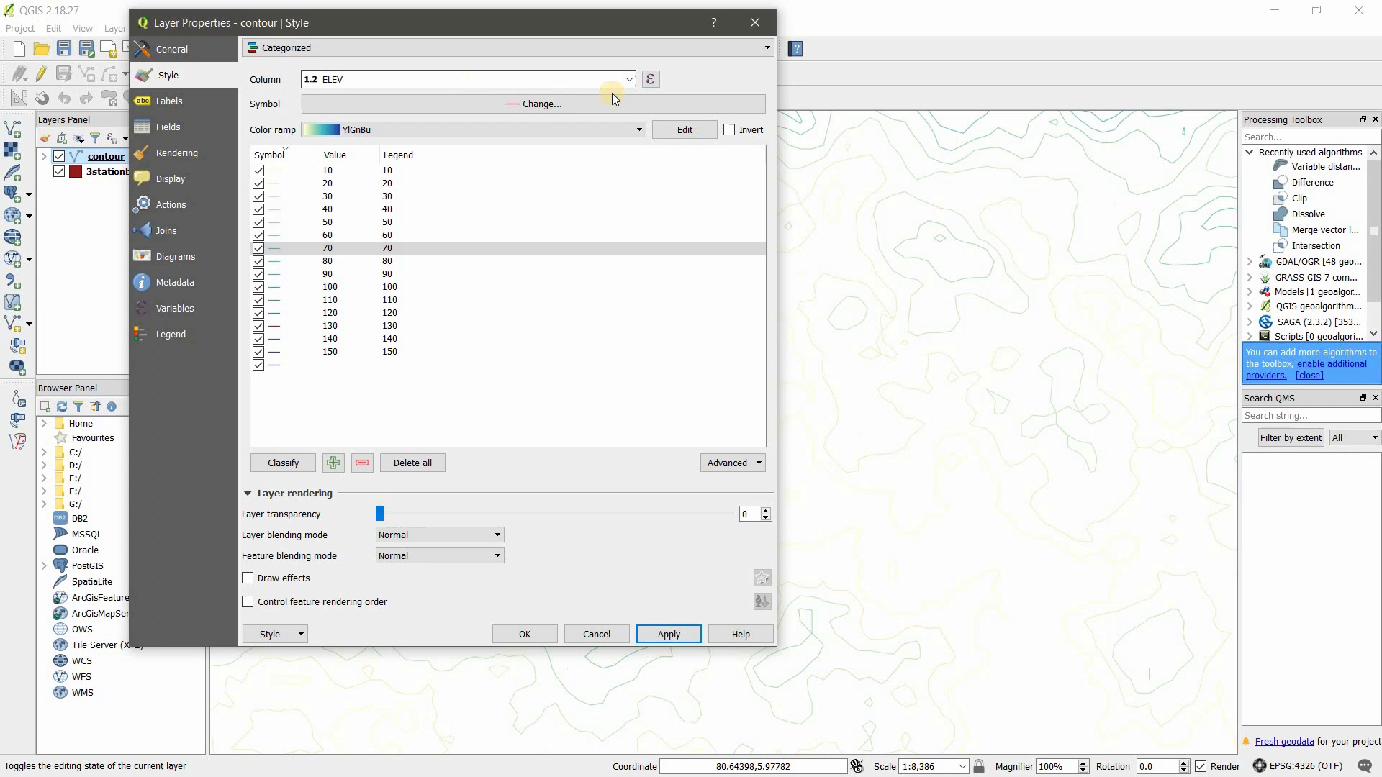
click(651, 79)
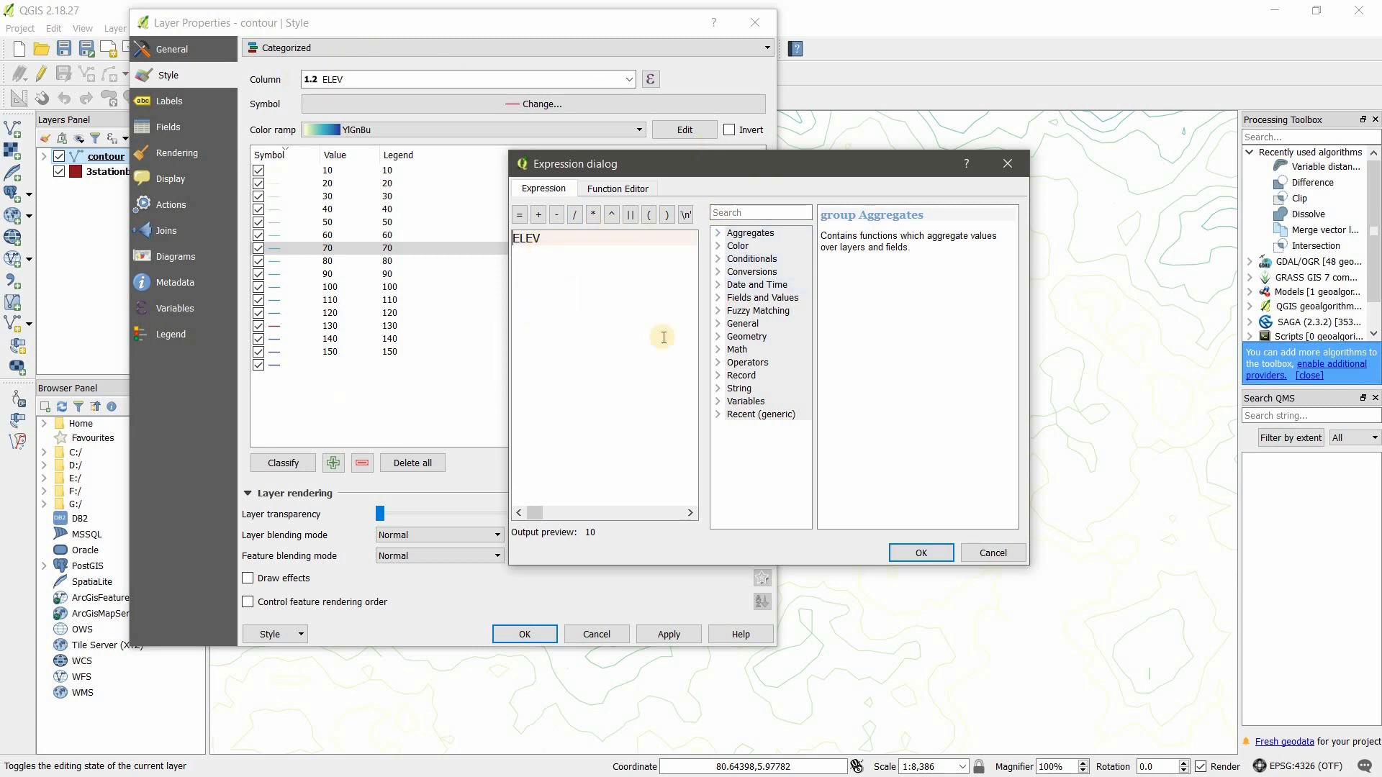
click(1005, 167)
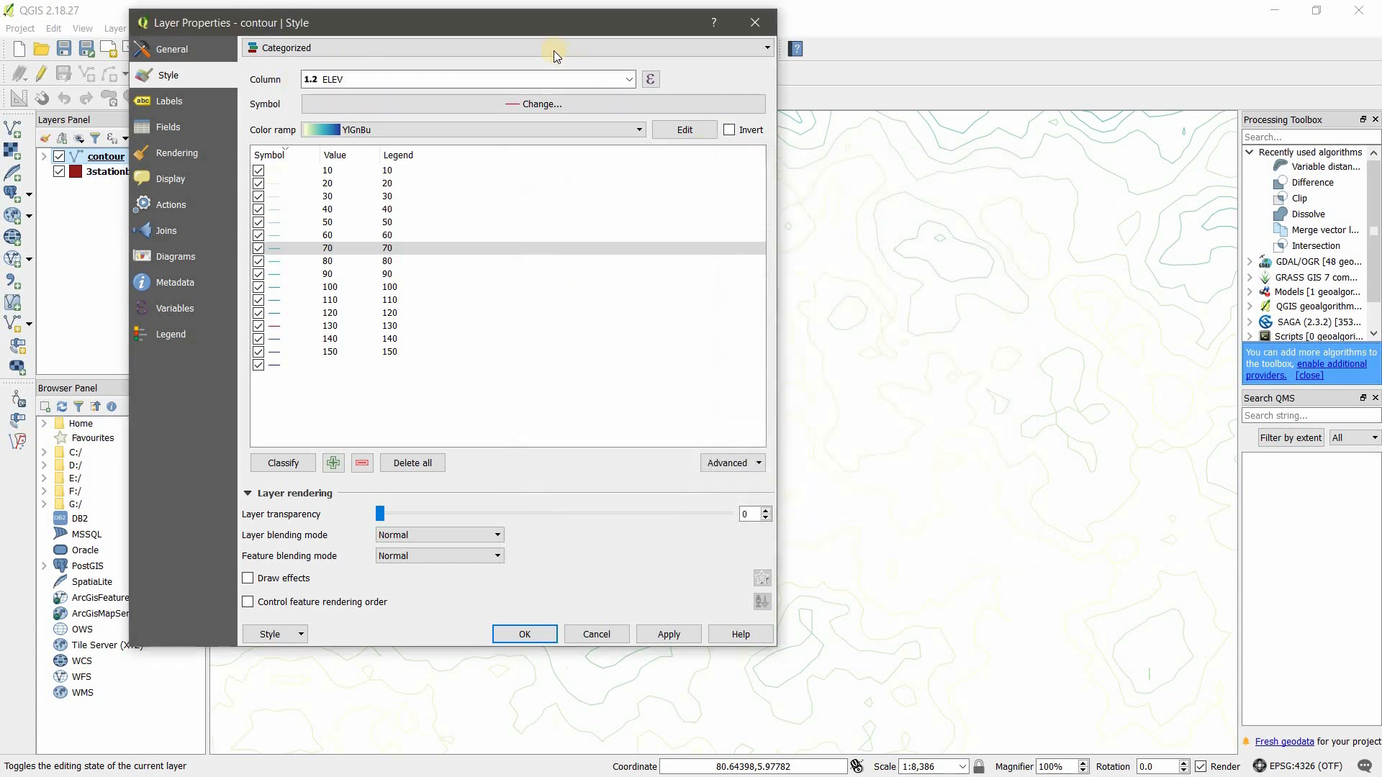
Switch the contour layer's renderer to Graduated on the ELEV field.
click(555, 50)
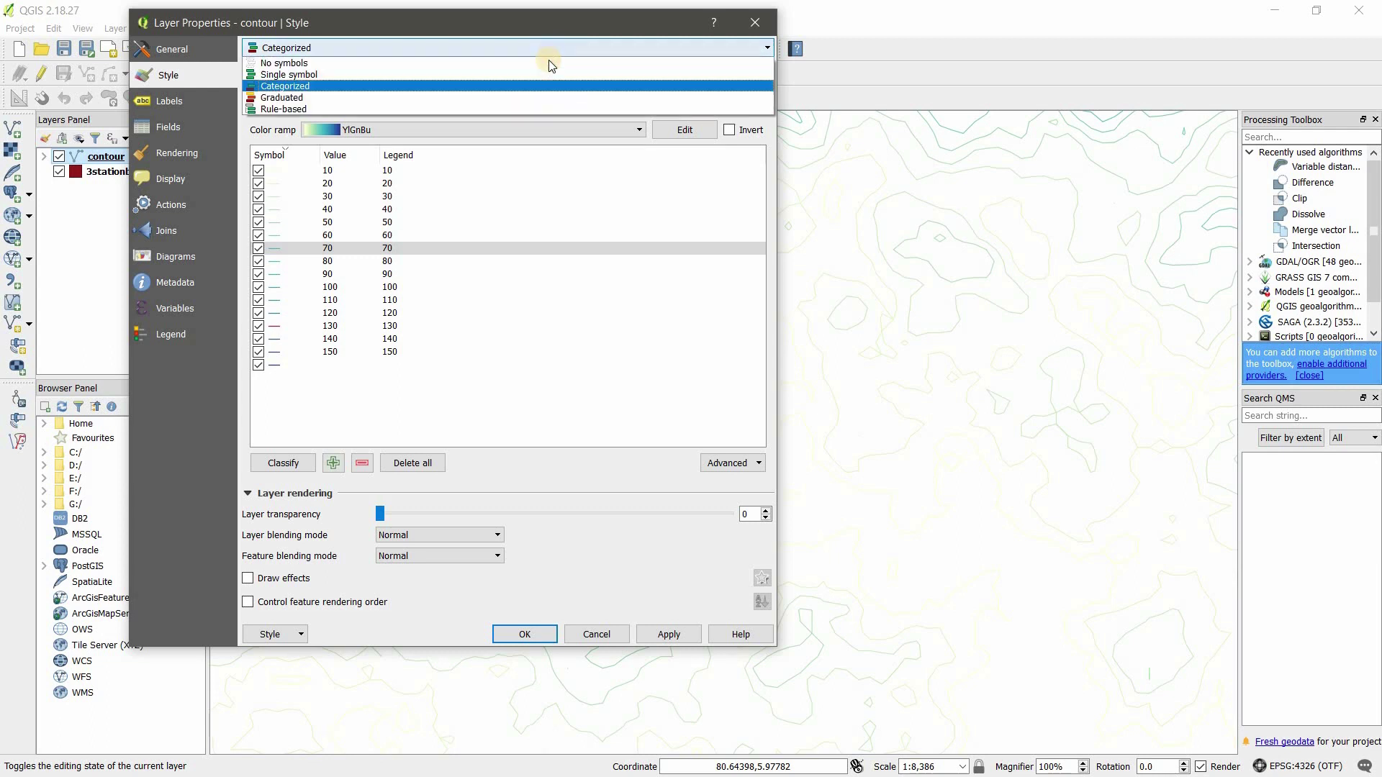
click(538, 102)
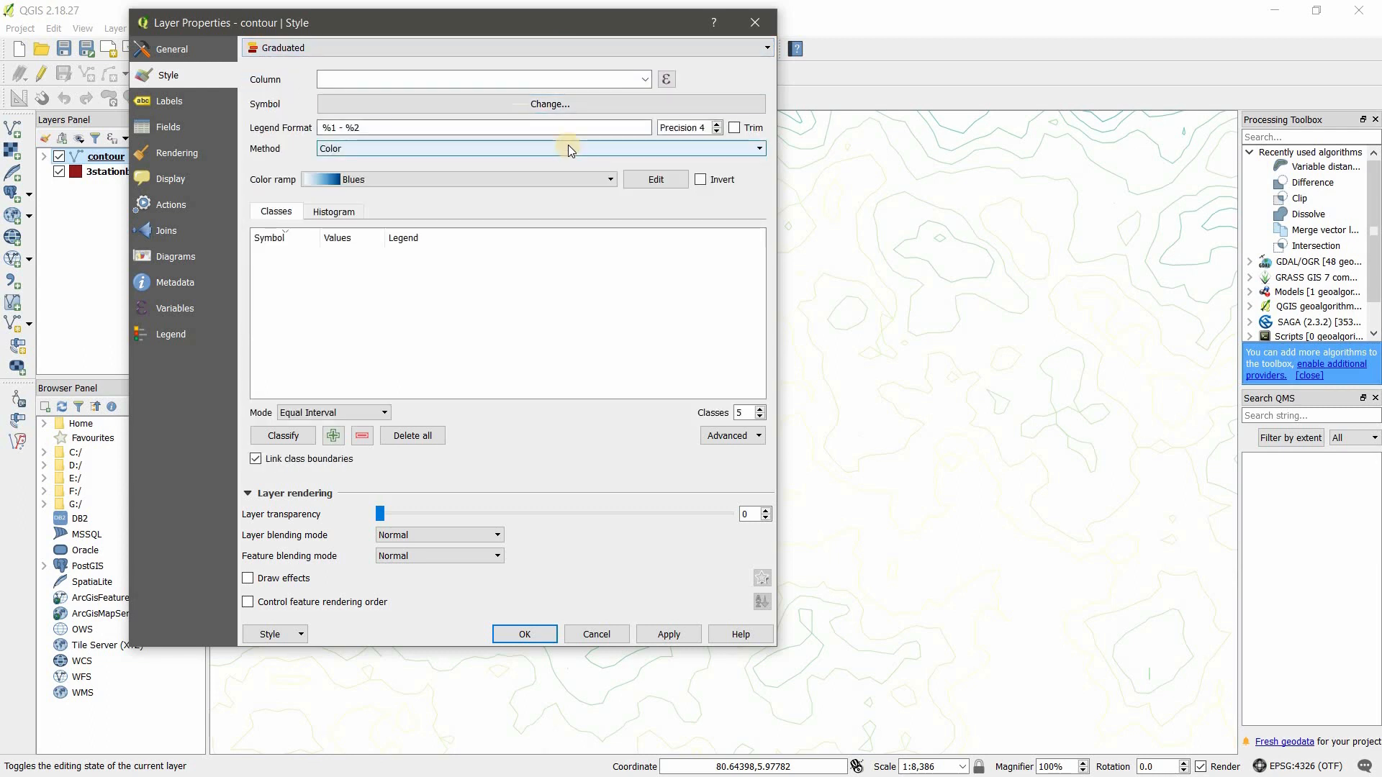
mouse_move(540, 149)
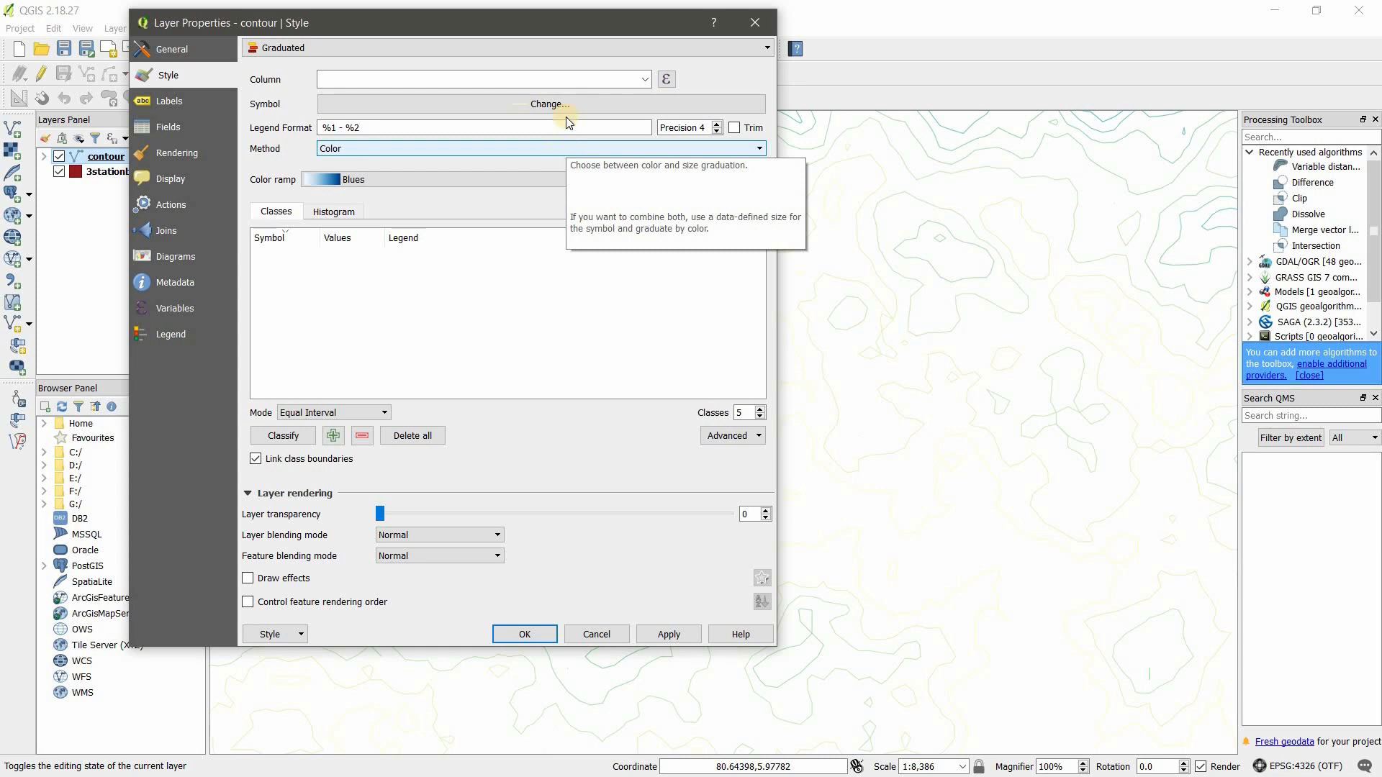
click(648, 79)
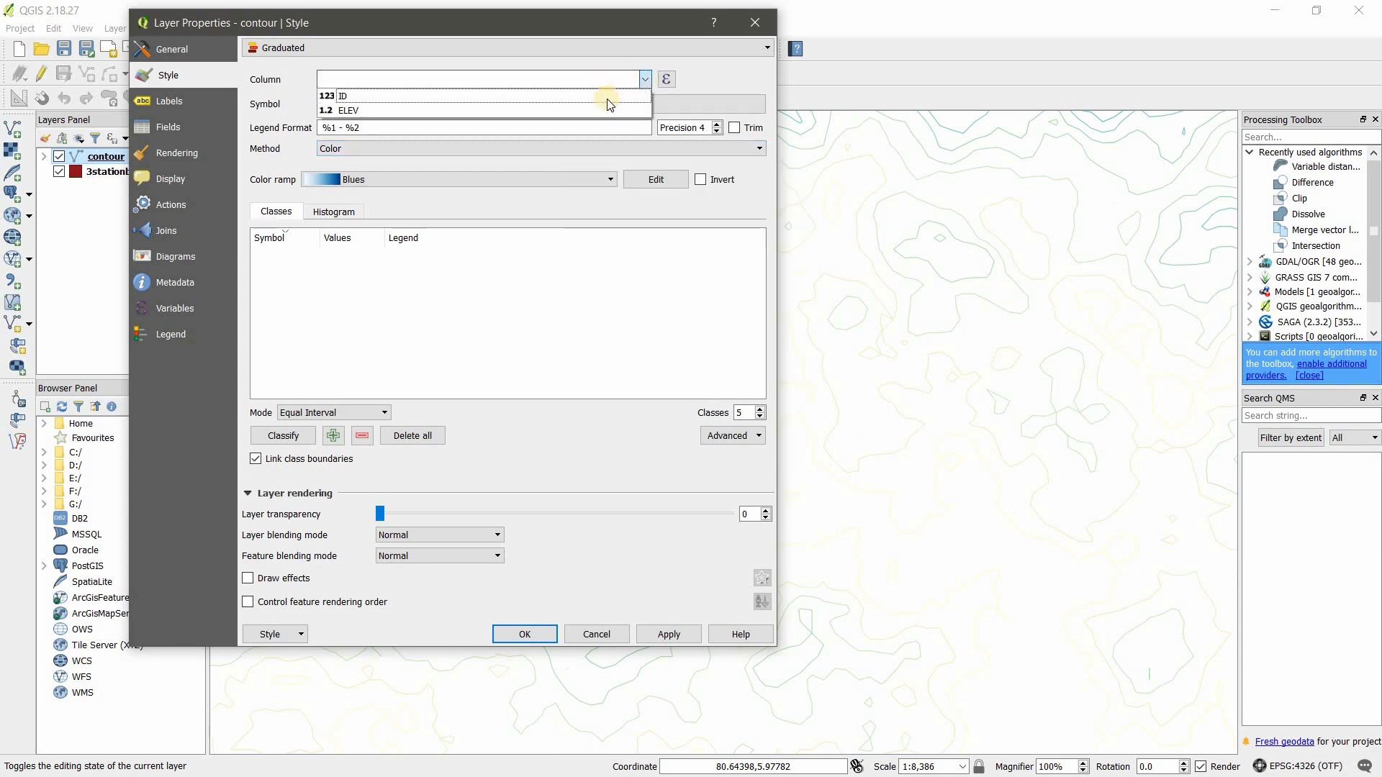
click(606, 104)
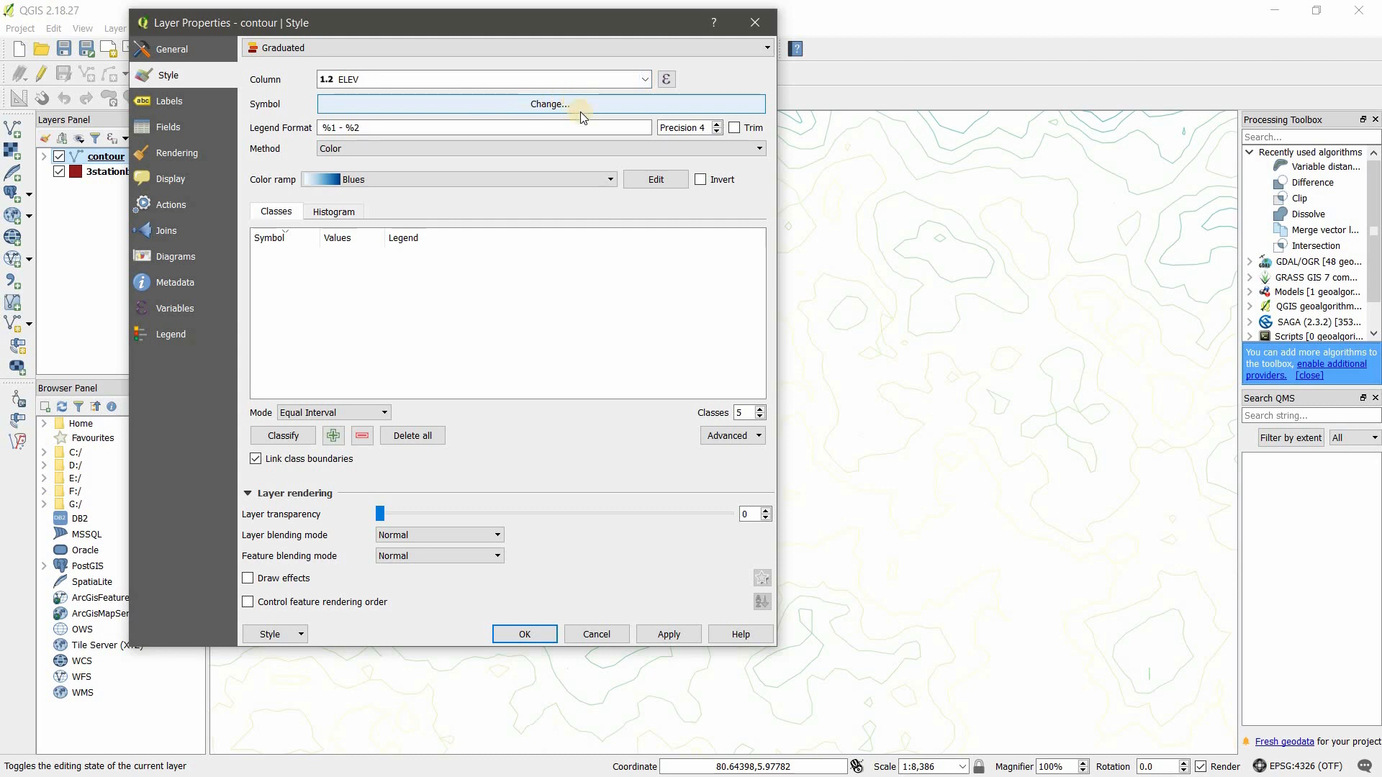
Set the base simple line symbol's colour to black.
click(564, 104)
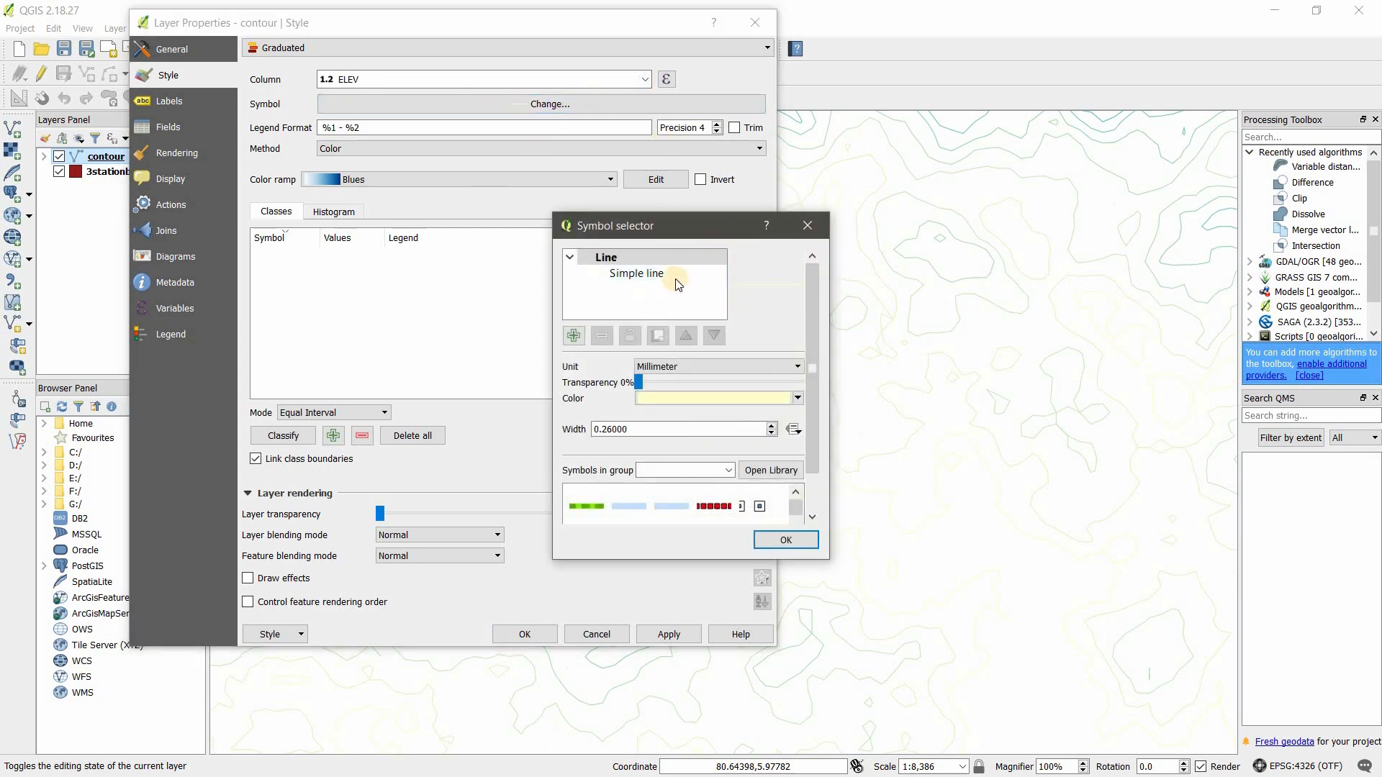
click(637, 273)
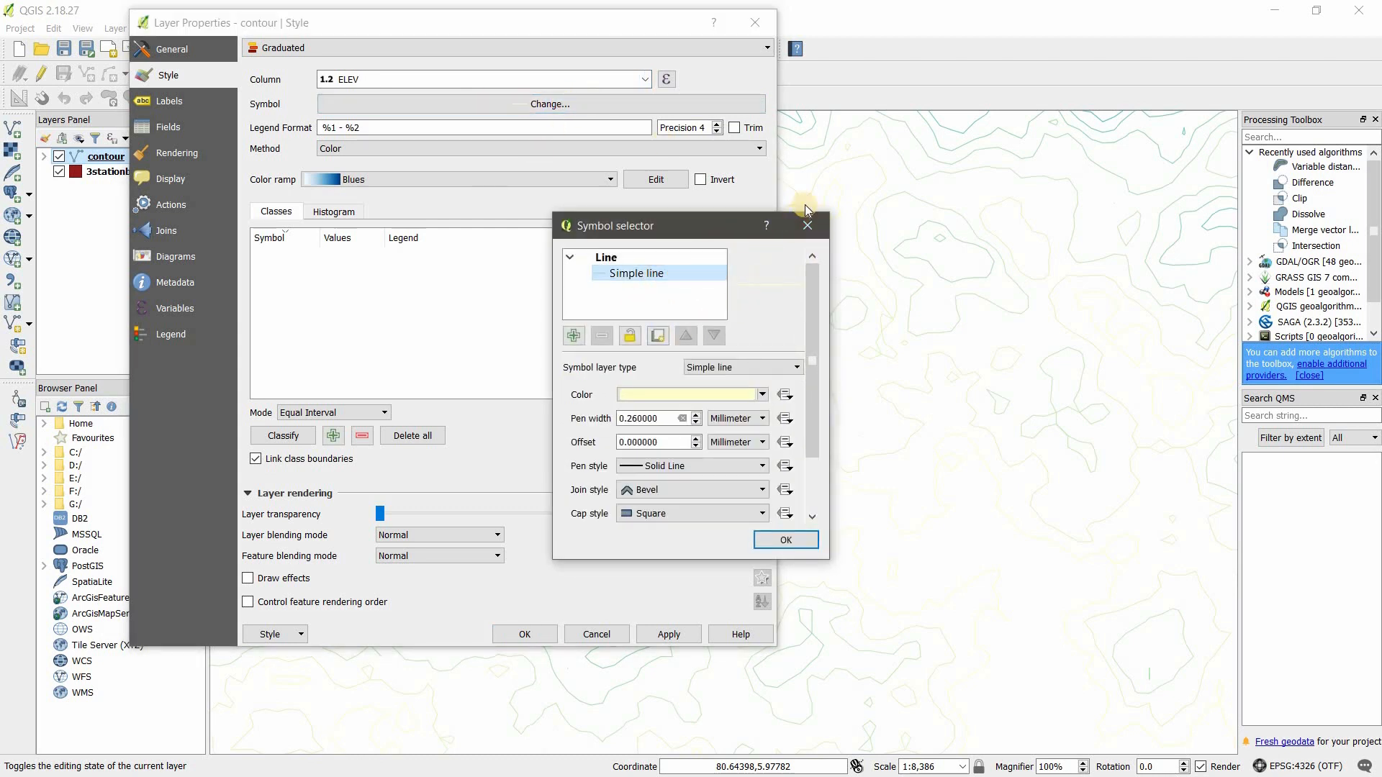
click(763, 396)
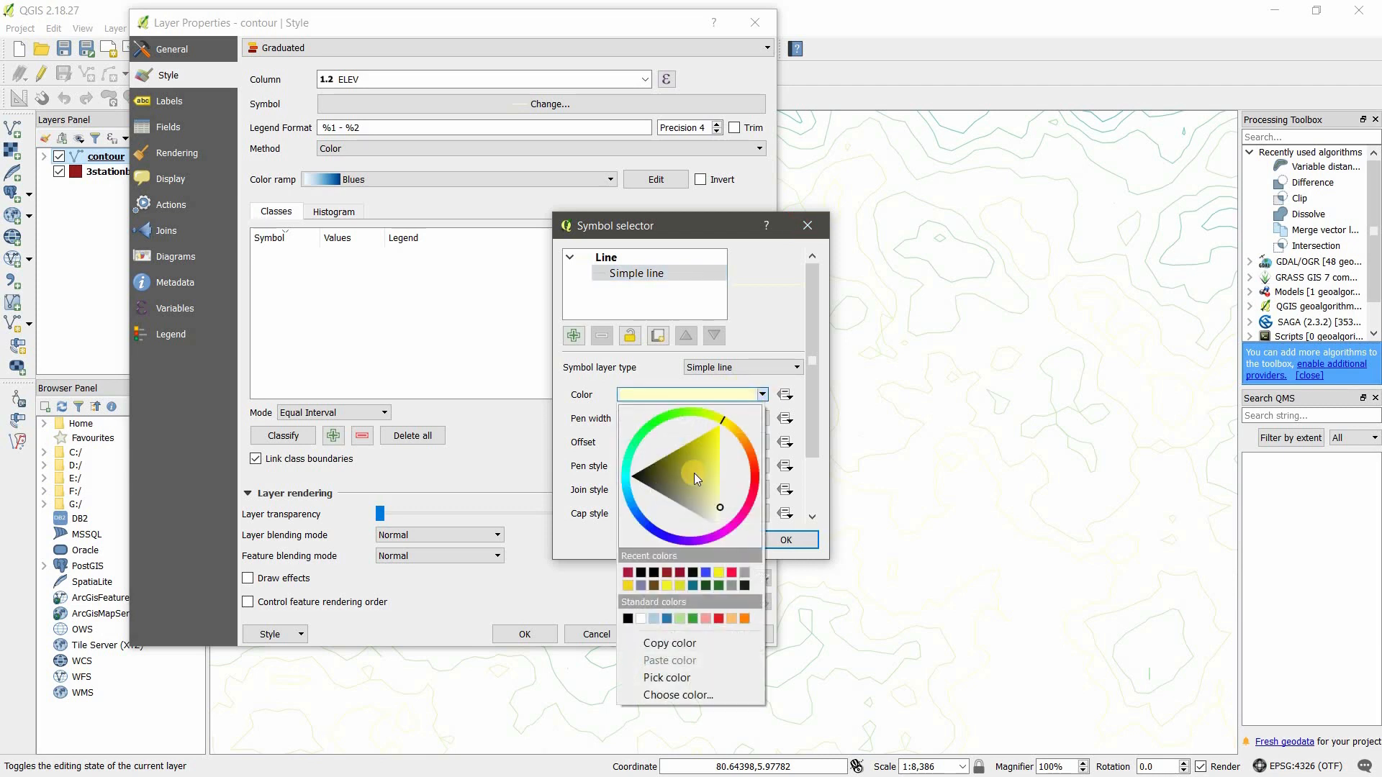
click(643, 473)
click(793, 539)
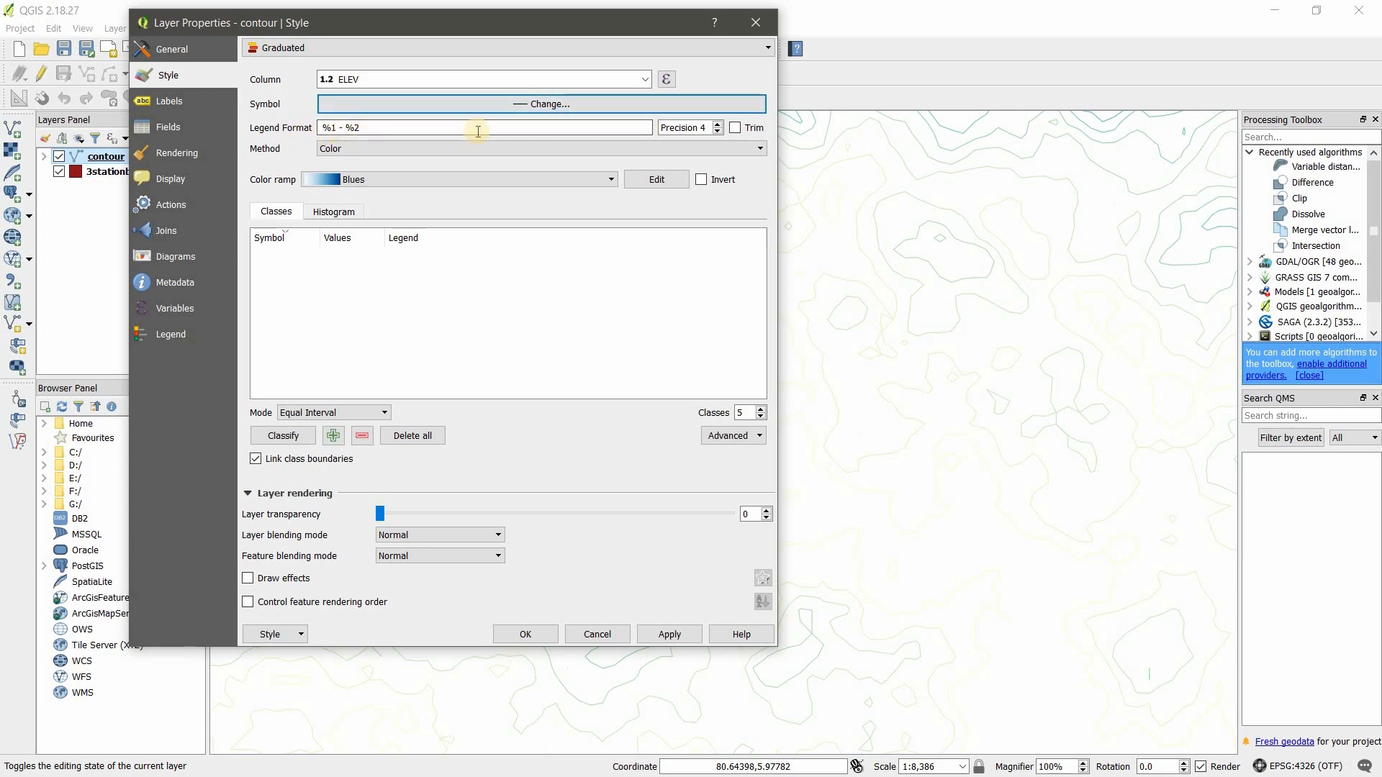
Graduate by colour with the PuBuGn ramp, keeping Equal Interval mode and five classes.
click(390, 150)
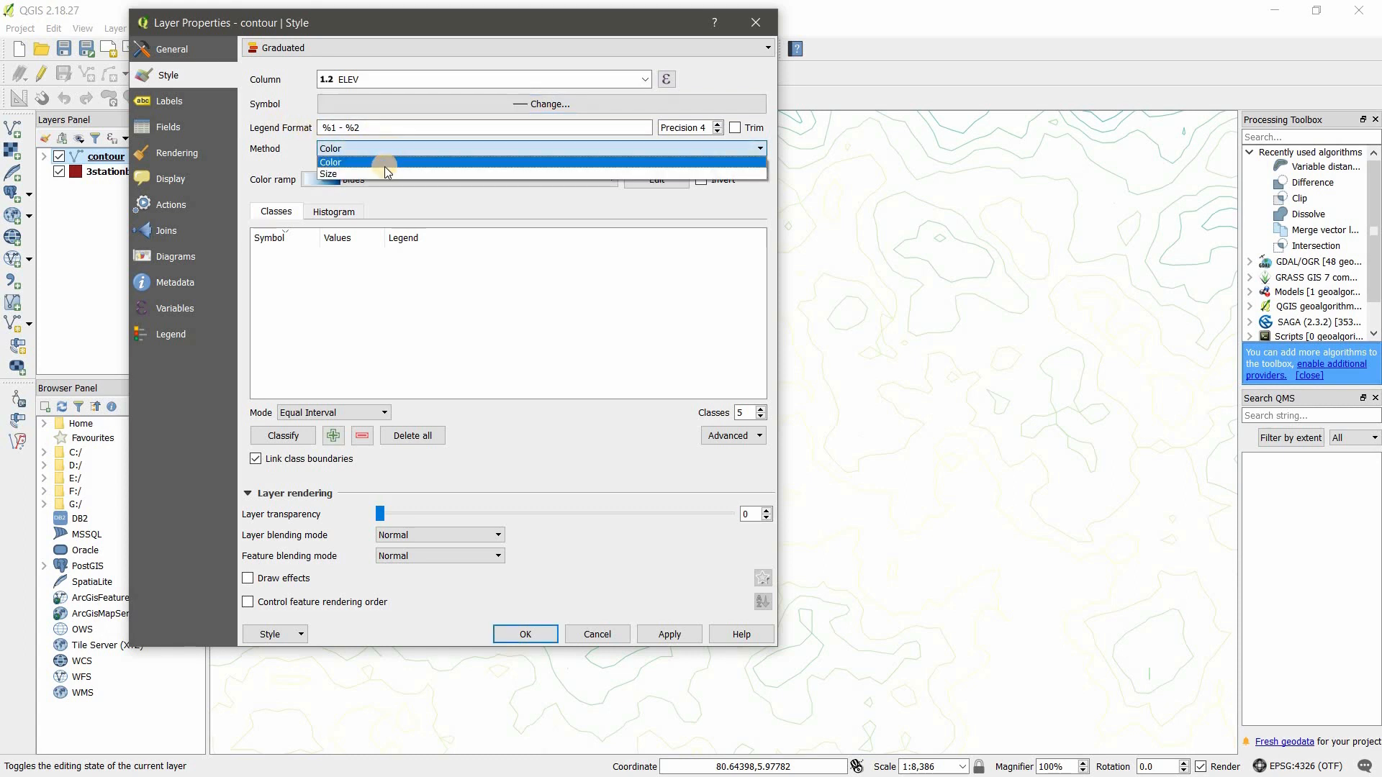
click(291, 156)
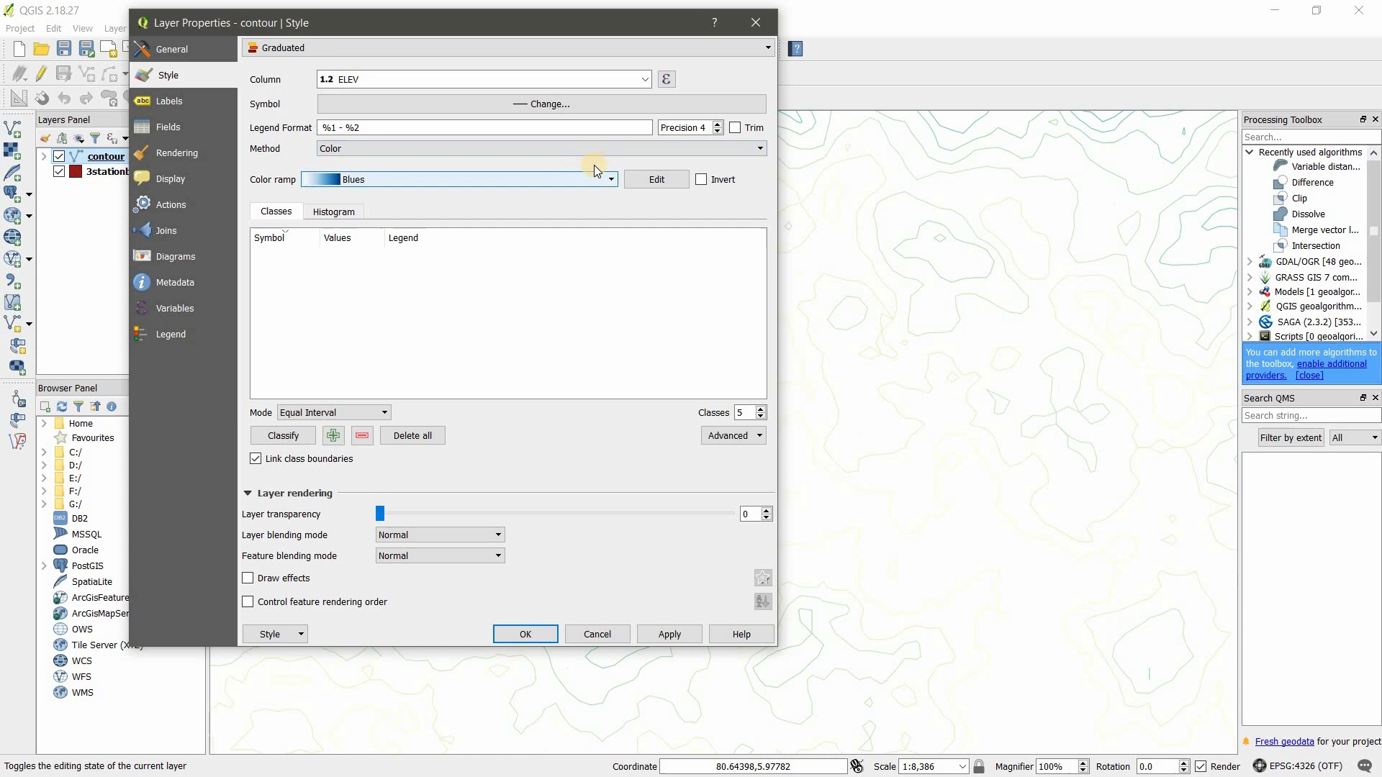
click(583, 183)
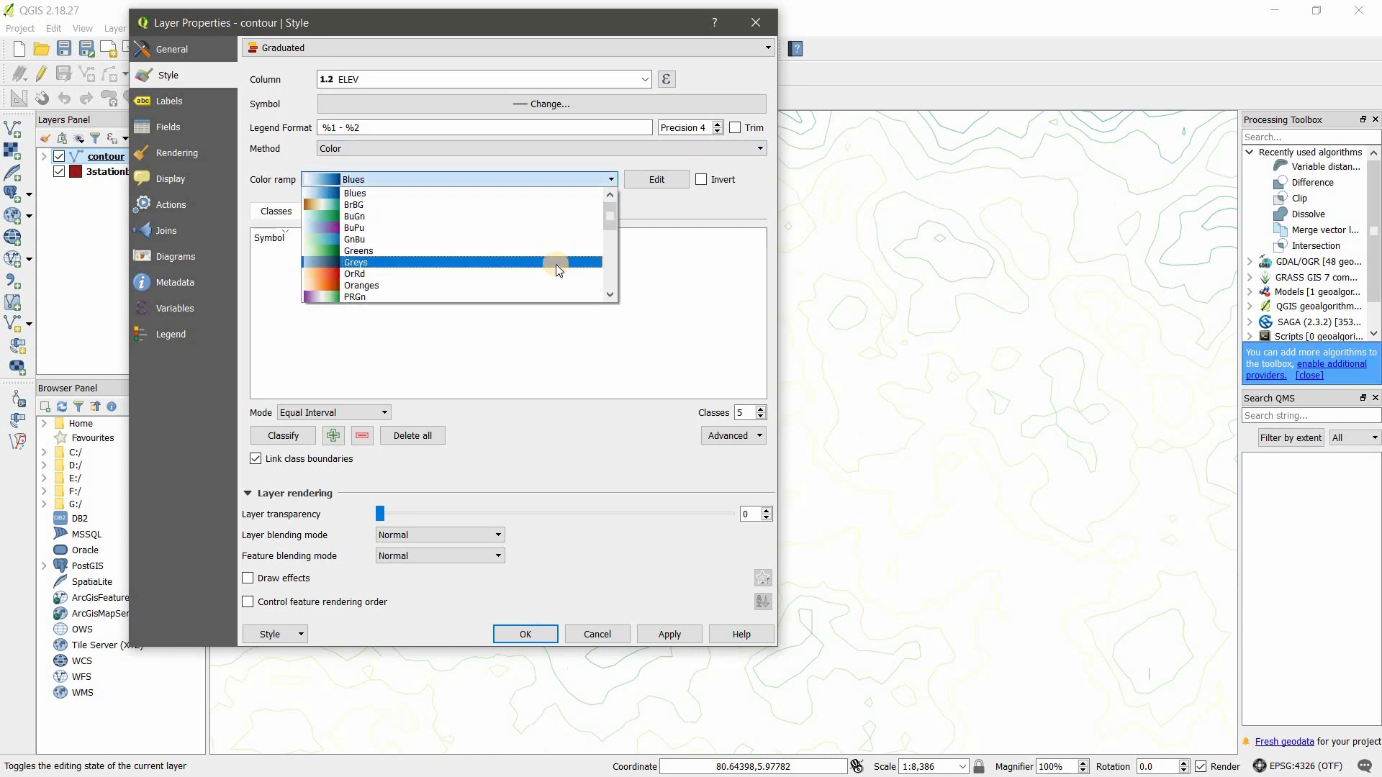
scroll(539, 237, down, 2)
click(530, 230)
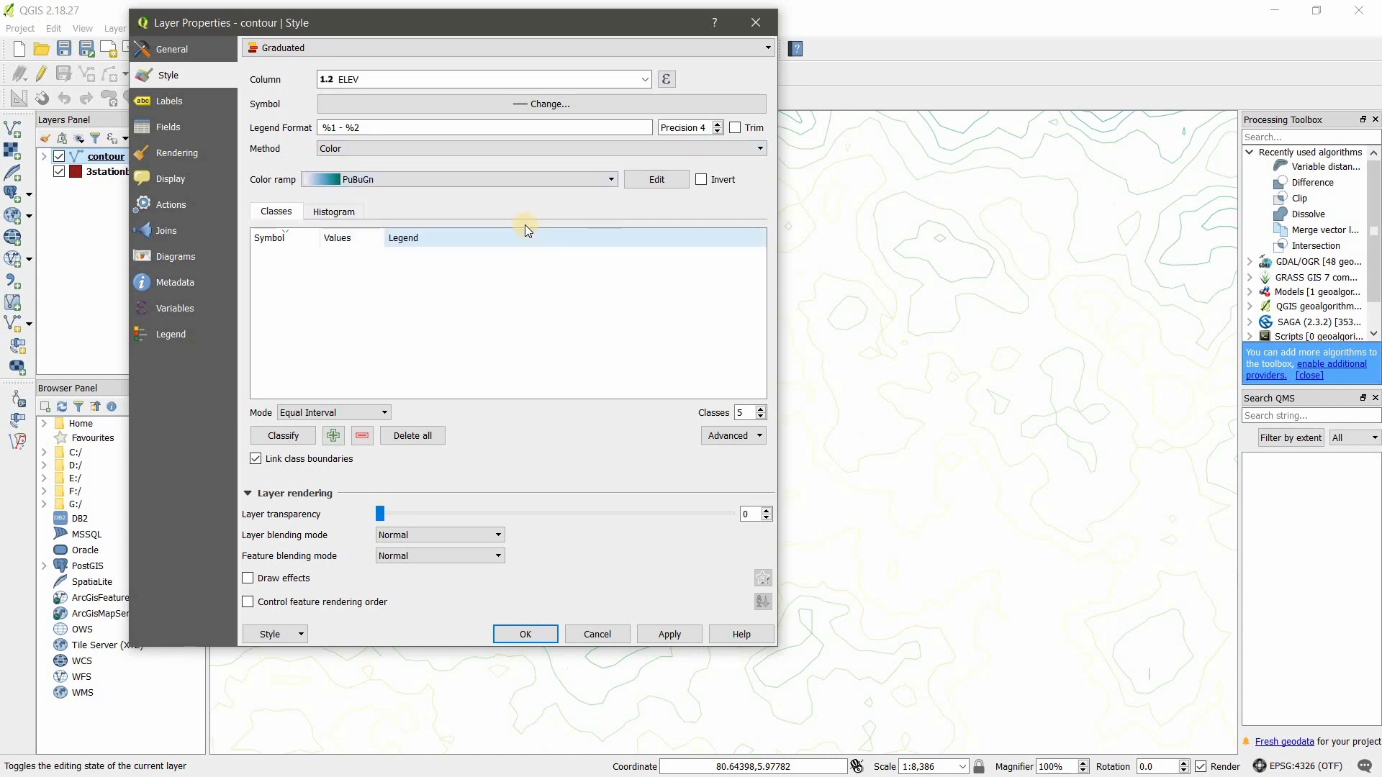
click(387, 413)
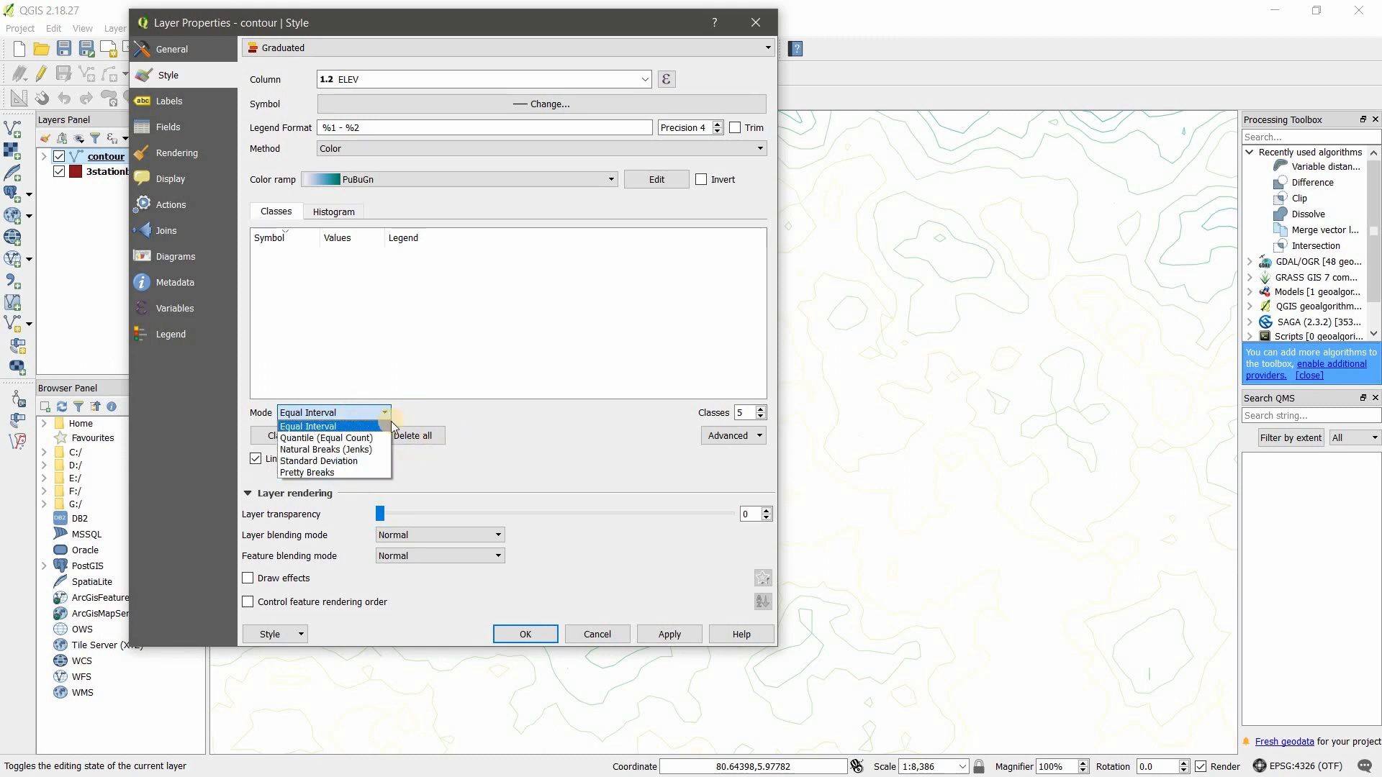
click(351, 422)
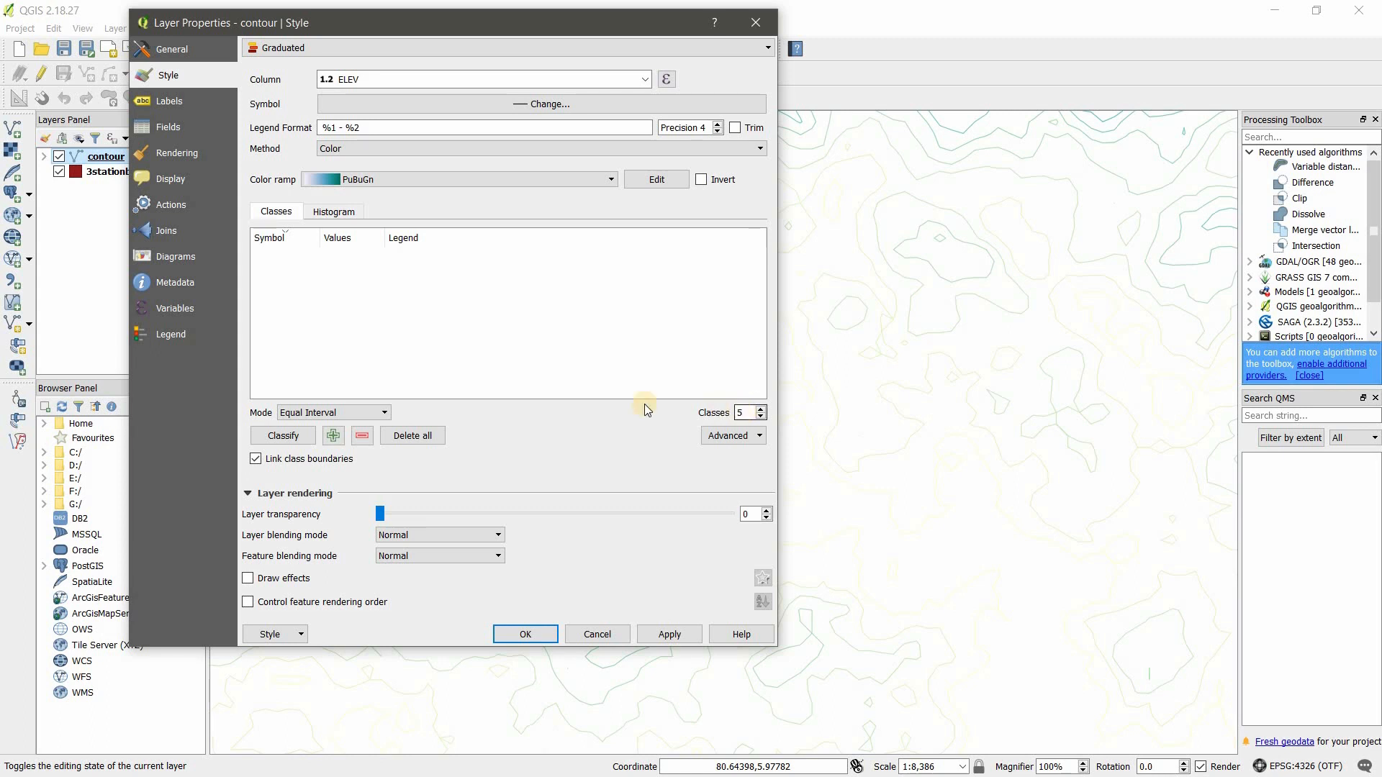
Classify the five equal-interval ELEV ranges and recolour them with the OrRd ramp on the map.
click(283, 435)
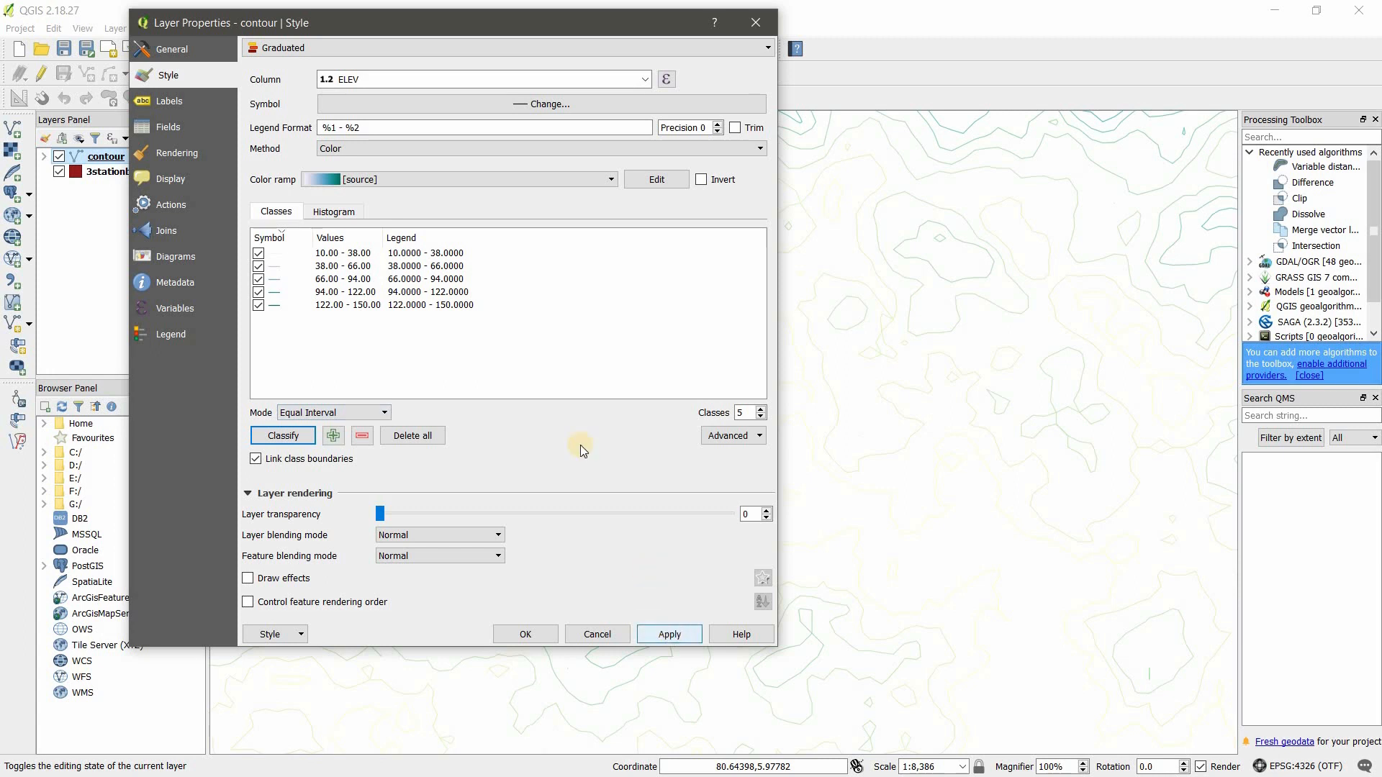
click(486, 181)
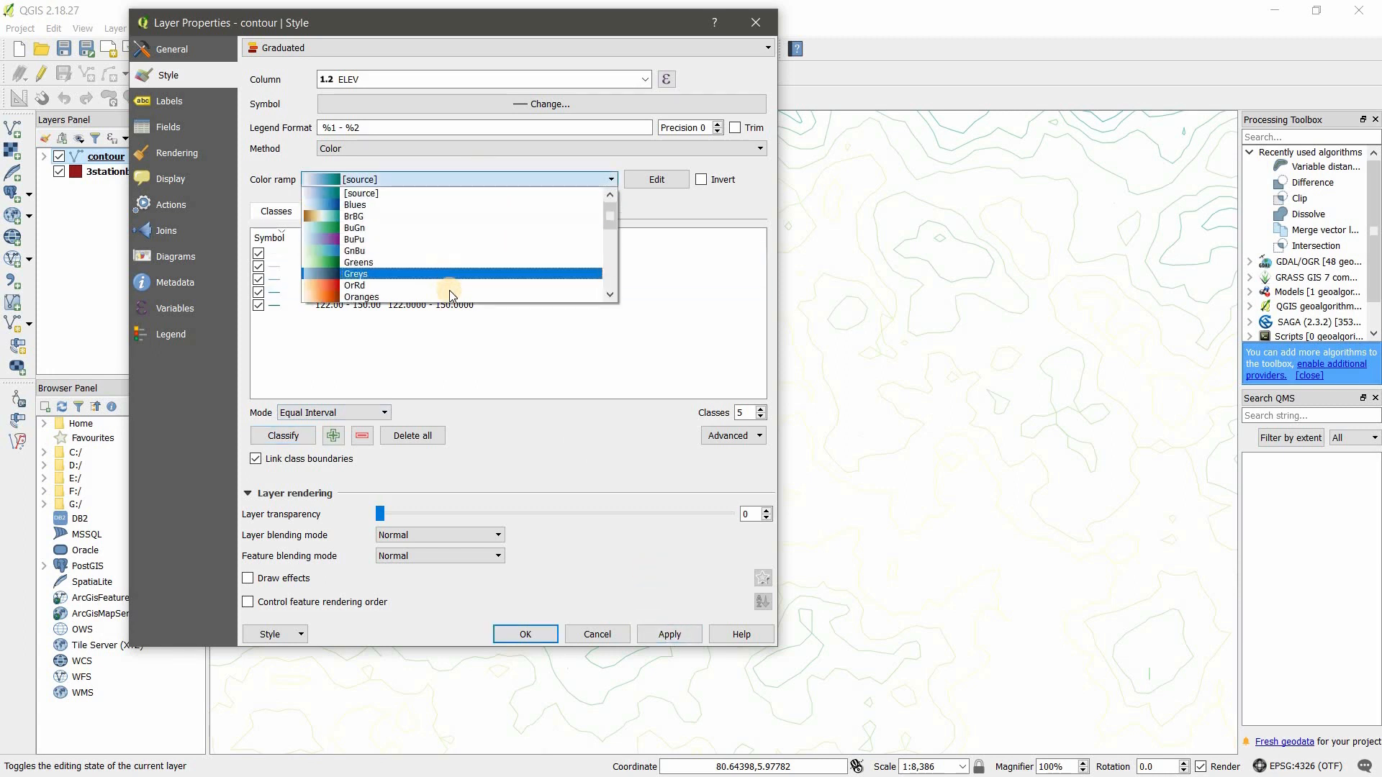
click(449, 285)
click(671, 633)
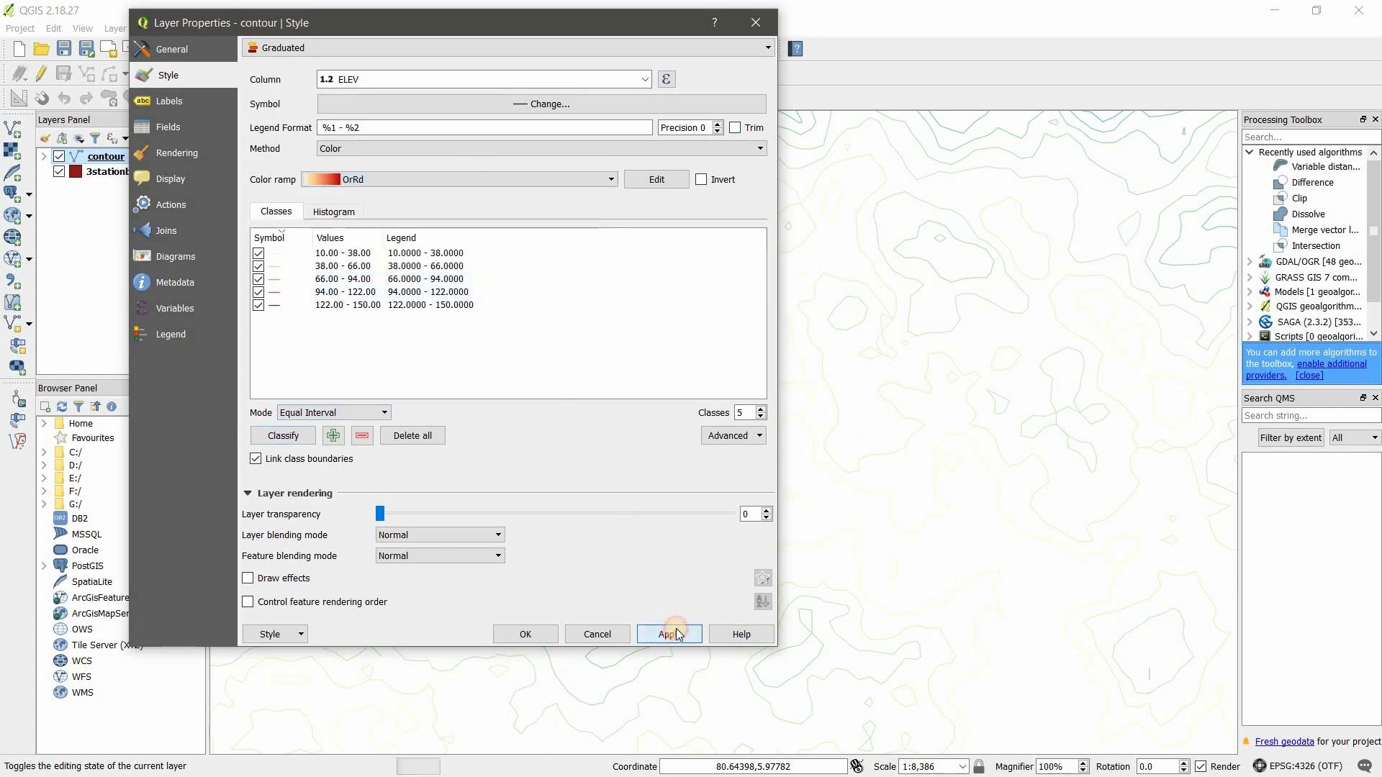
Reclassify elevations by Standard Deviation into seven ranges 10–150 and apply to the map.
click(348, 412)
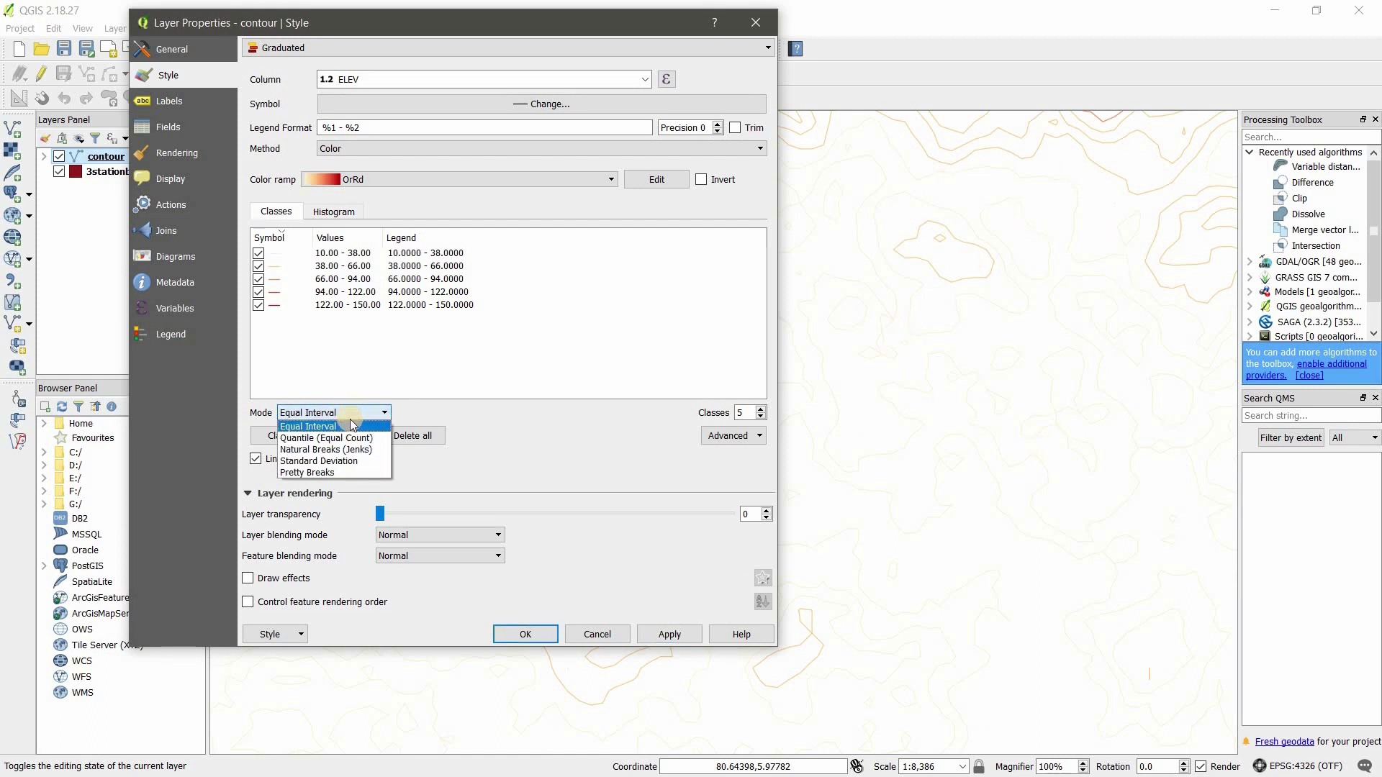
click(350, 465)
click(669, 632)
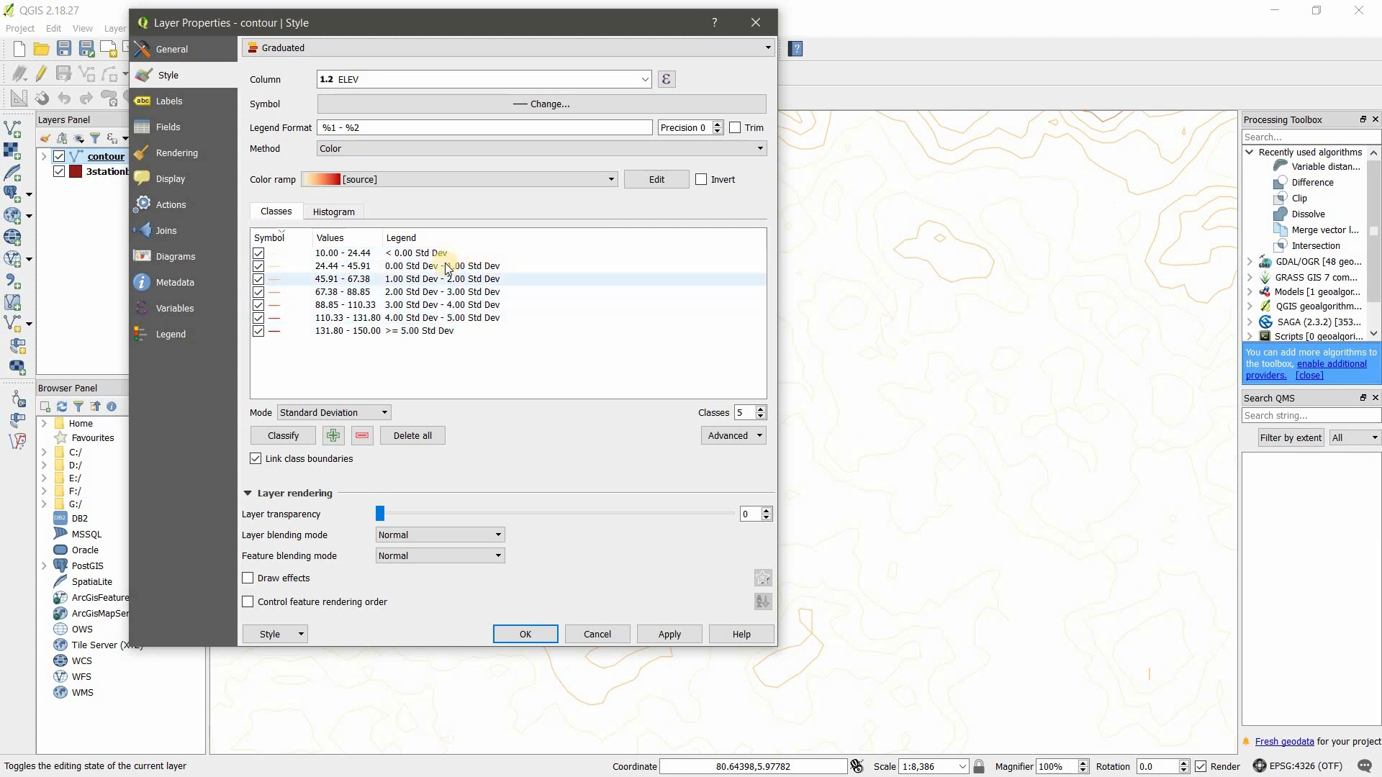
click(665, 633)
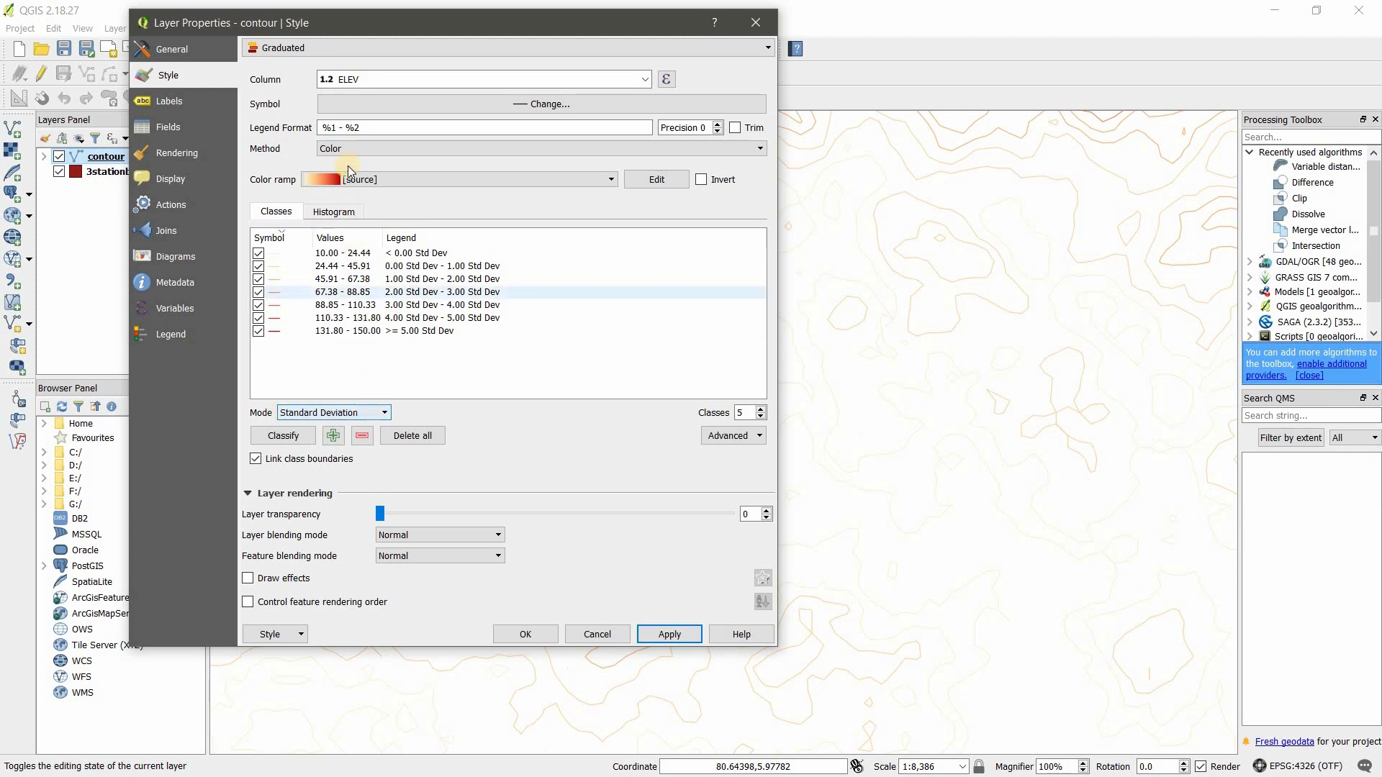
Label the contour layer with its ELEV values and apply the labels to the map.
click(157, 103)
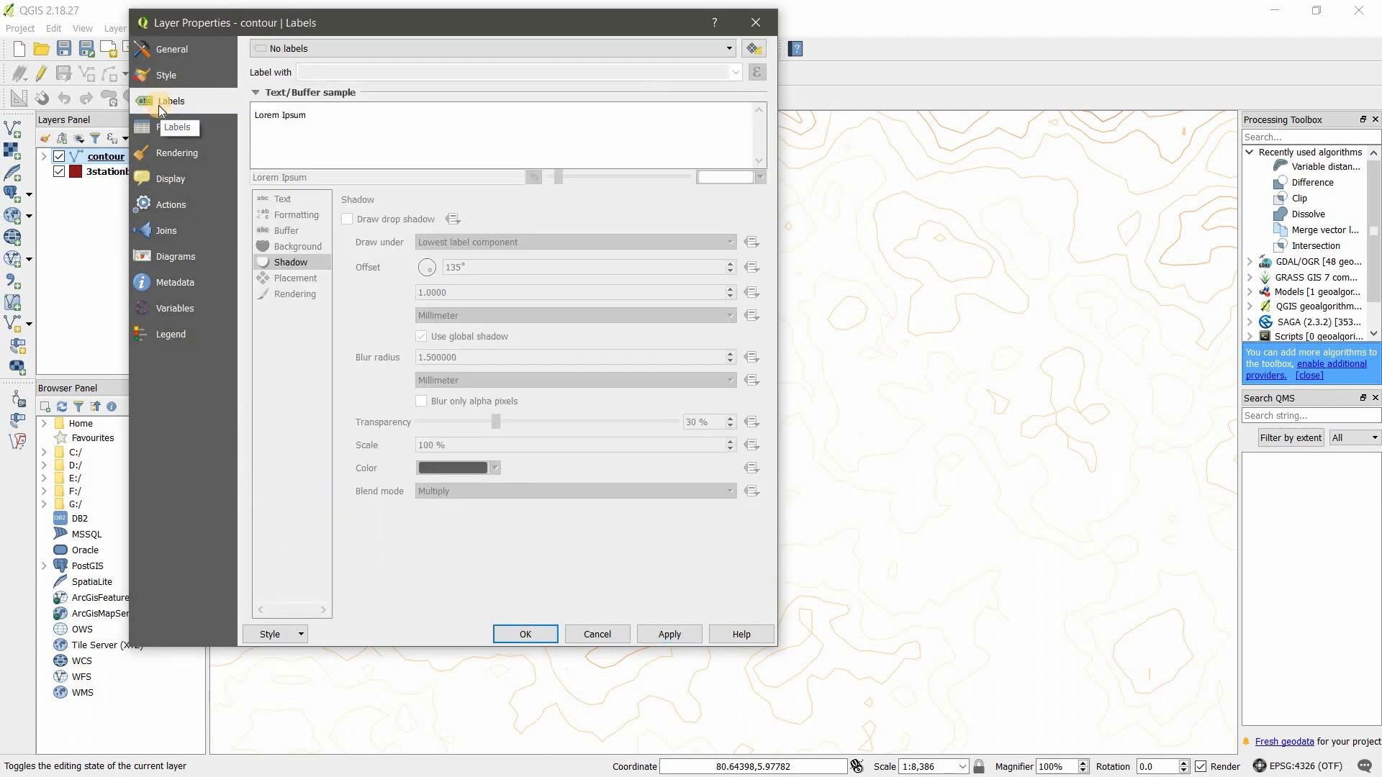
click(398, 47)
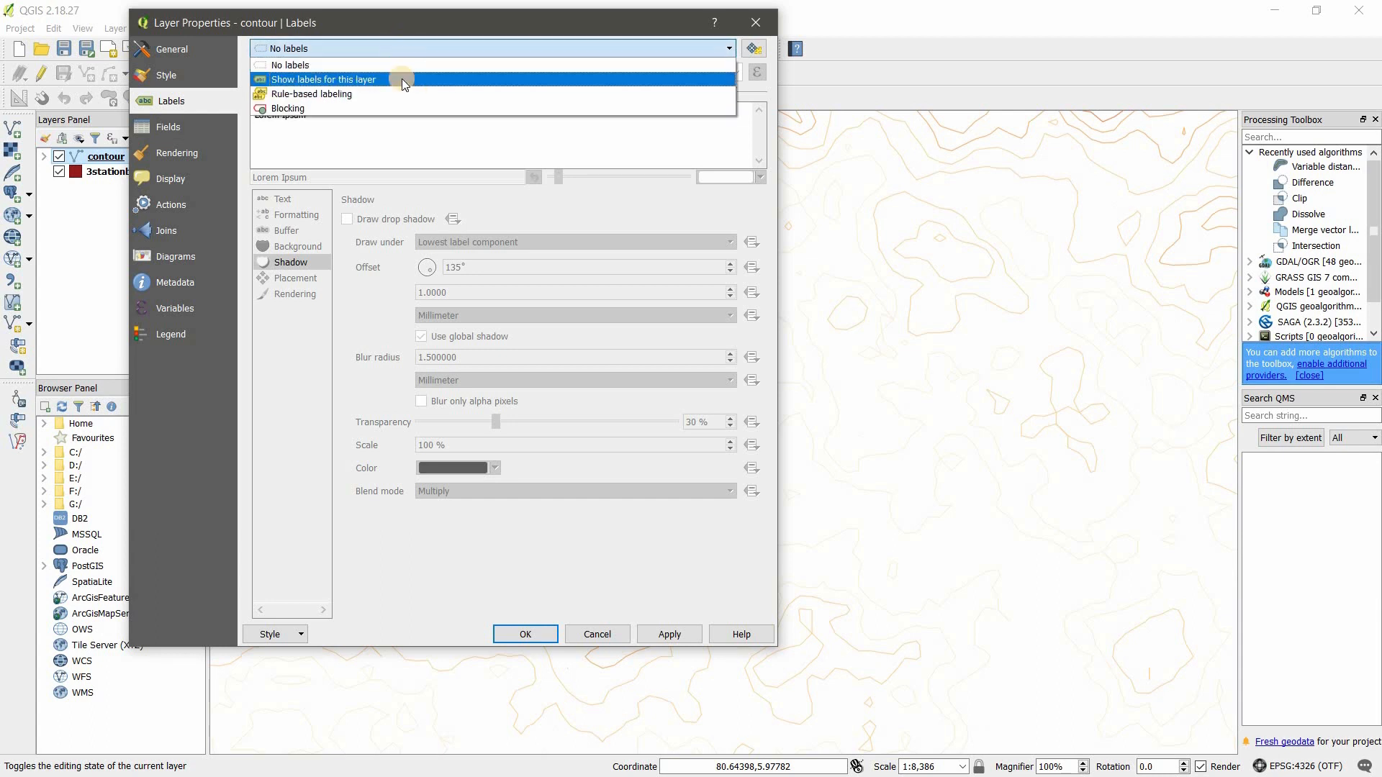
click(401, 79)
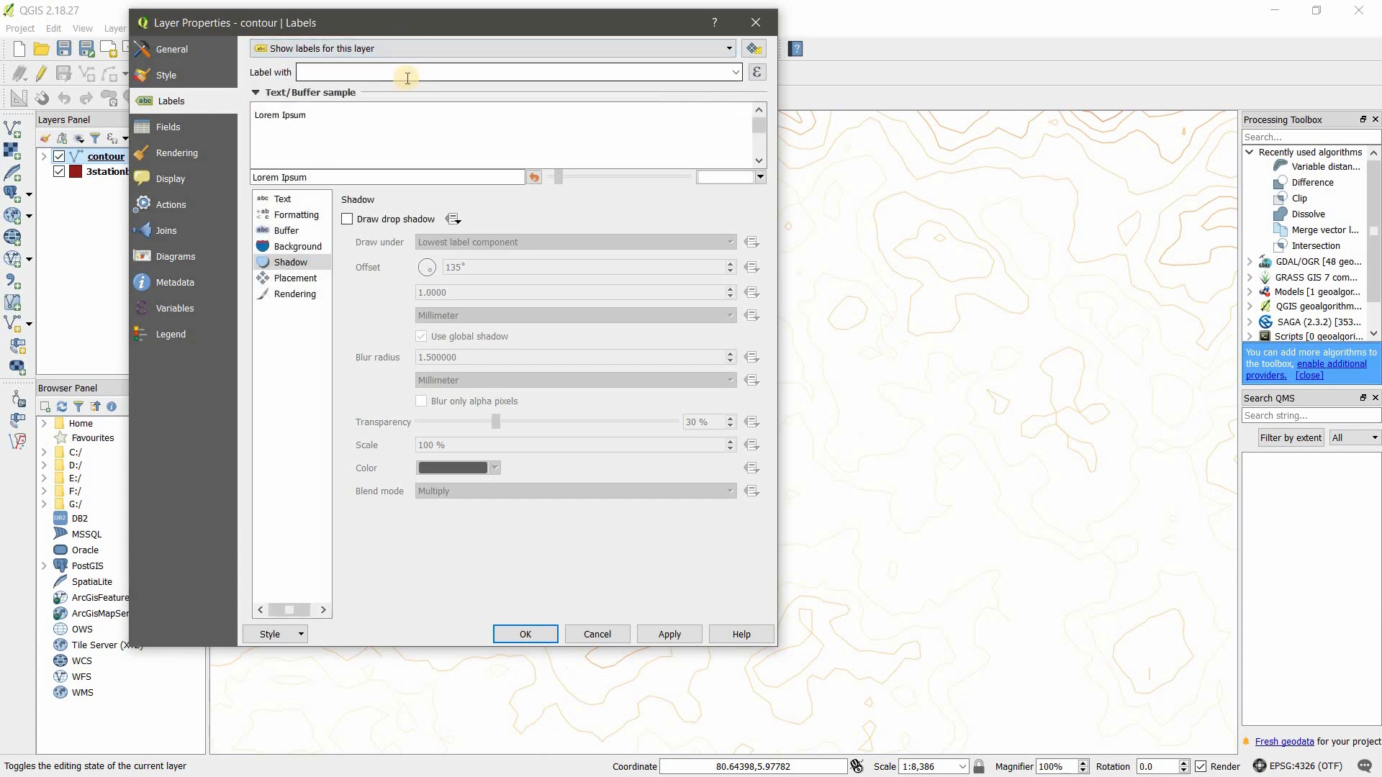
click(736, 72)
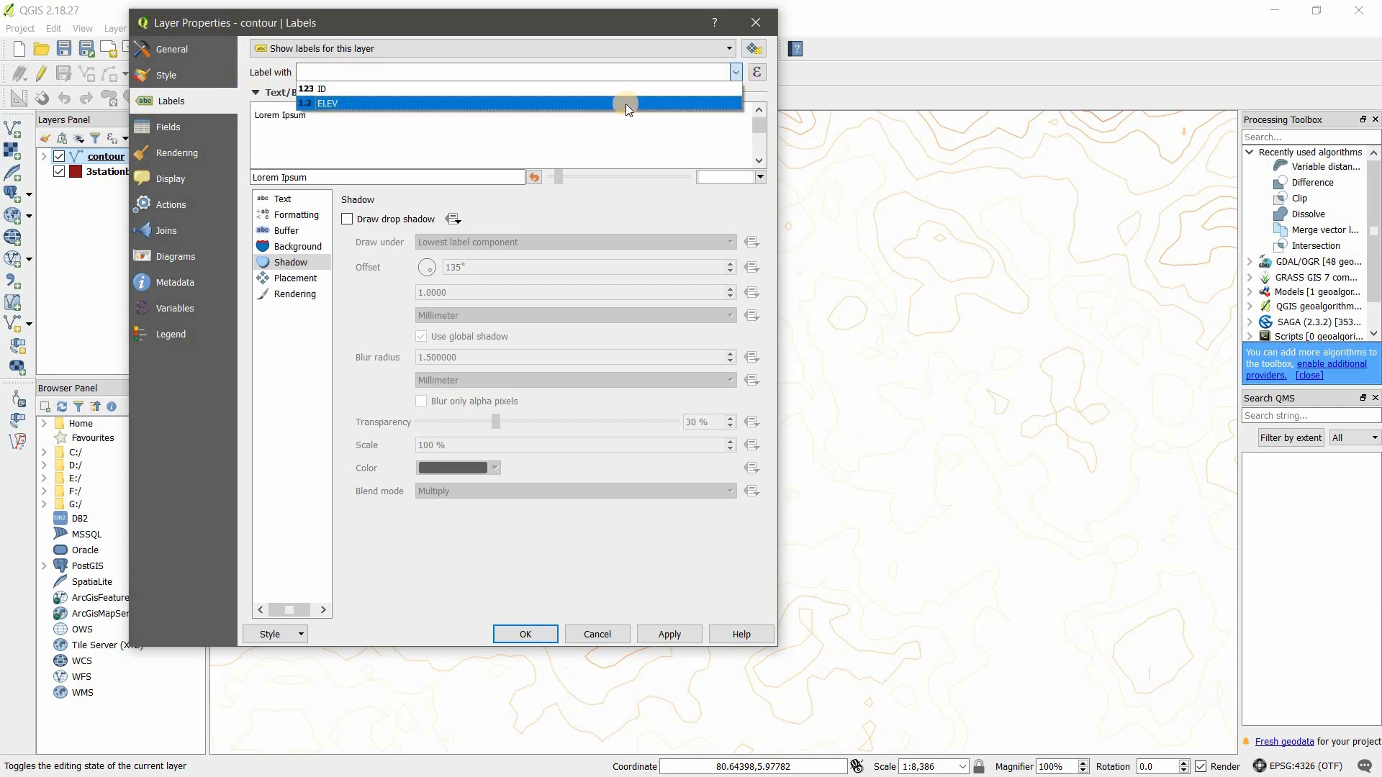
click(625, 104)
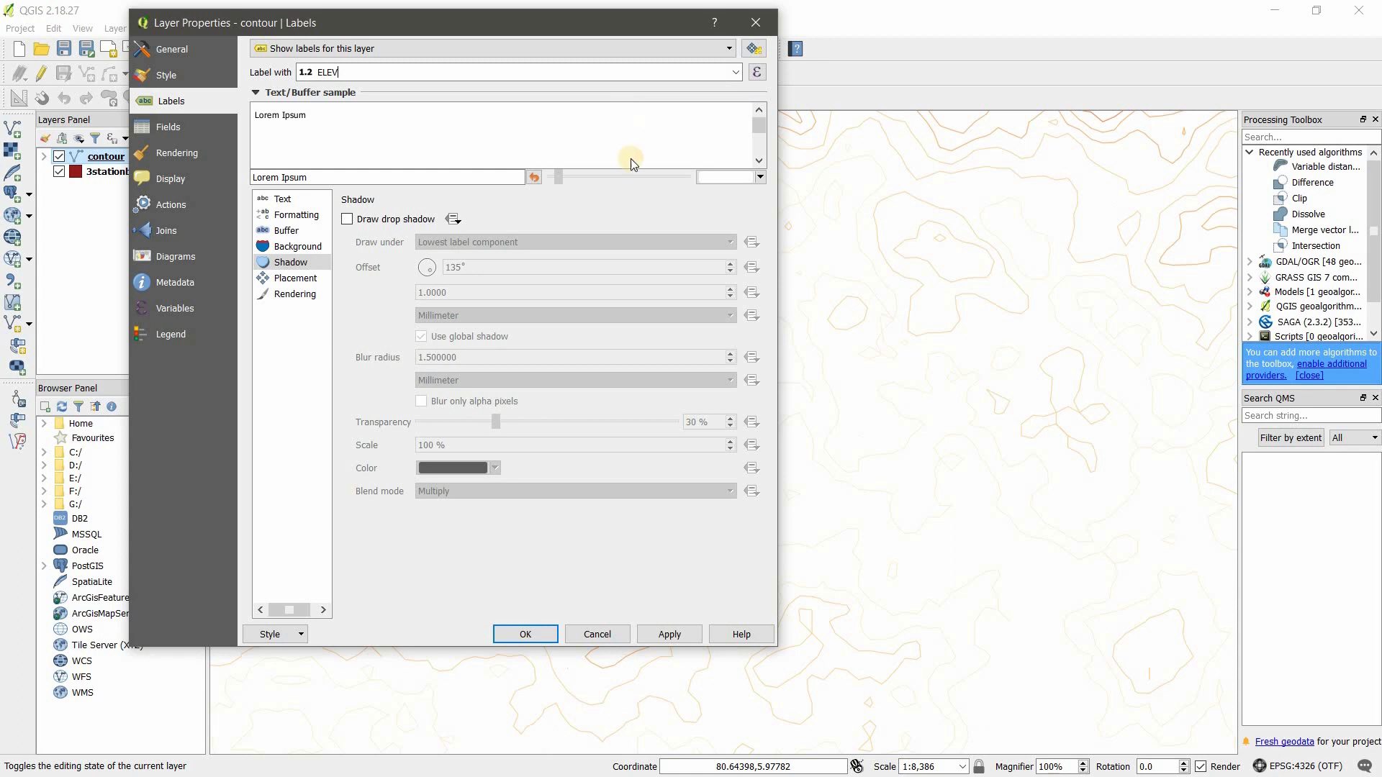
click(670, 634)
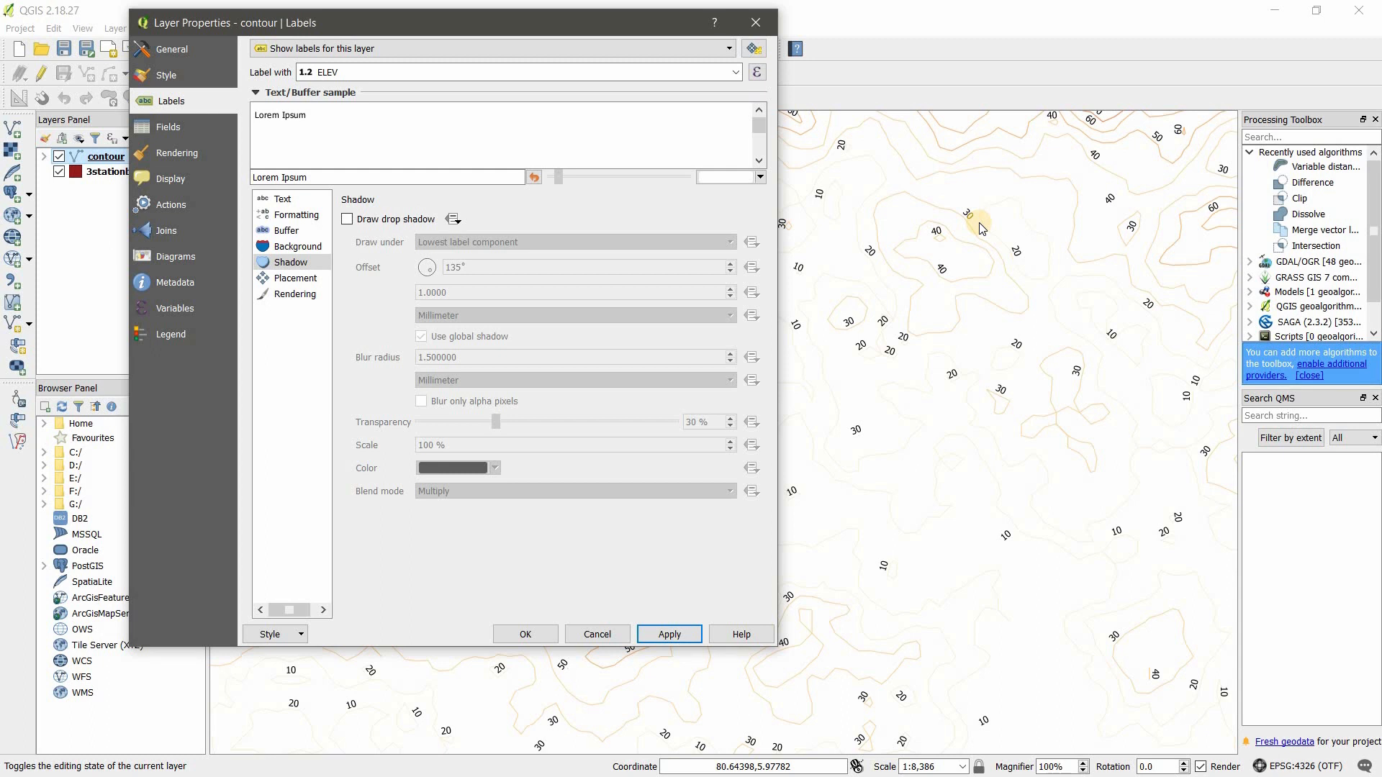
Add a yellow text buffer around the ELEV labels and apply it to the map.
click(282, 199)
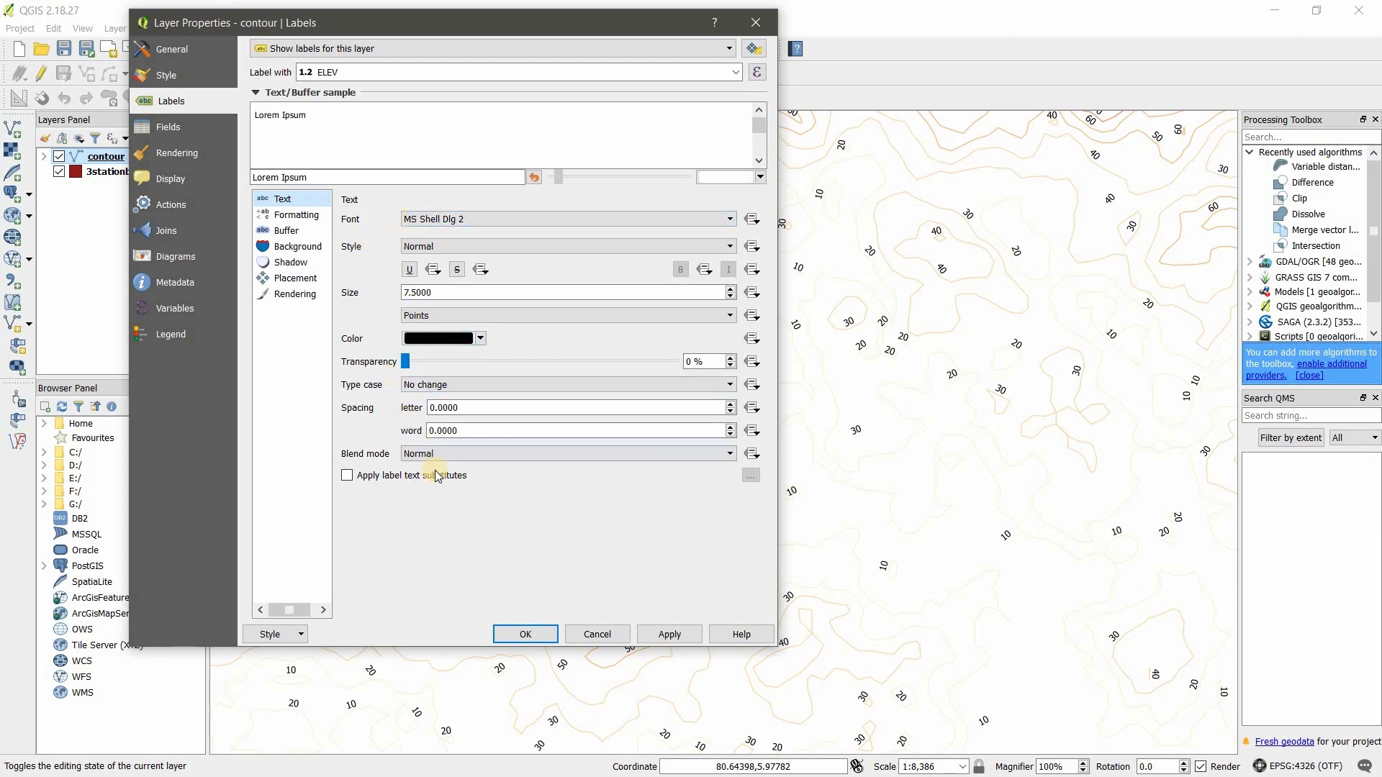
click(312, 216)
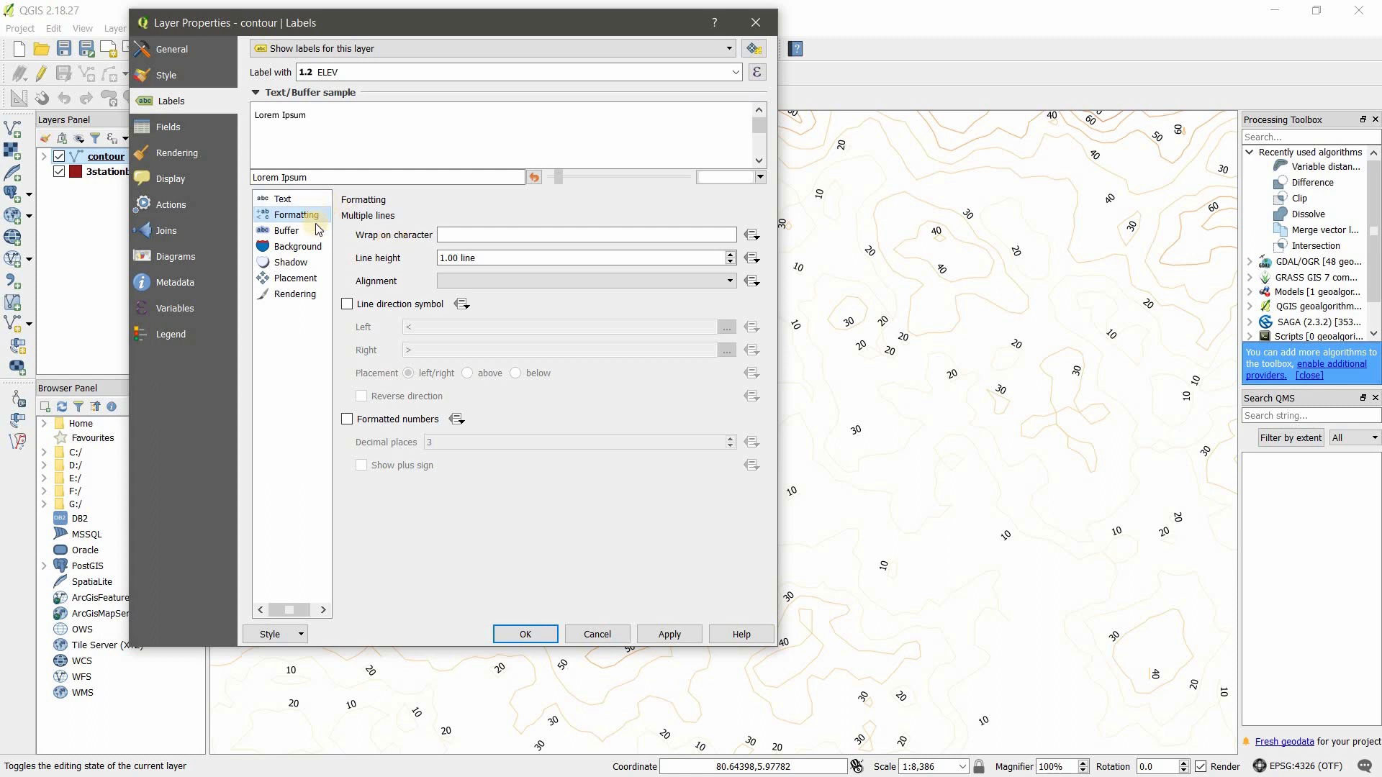
click(287, 230)
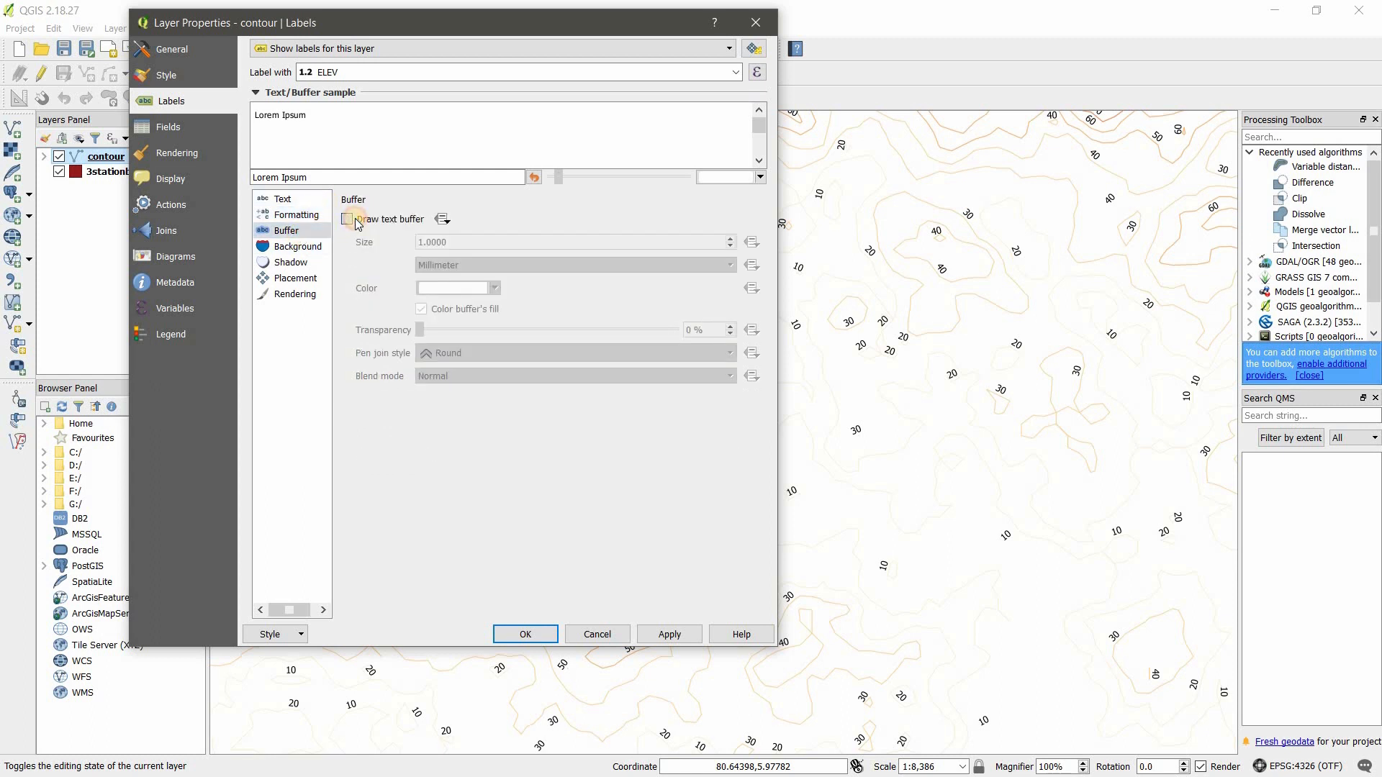
click(348, 219)
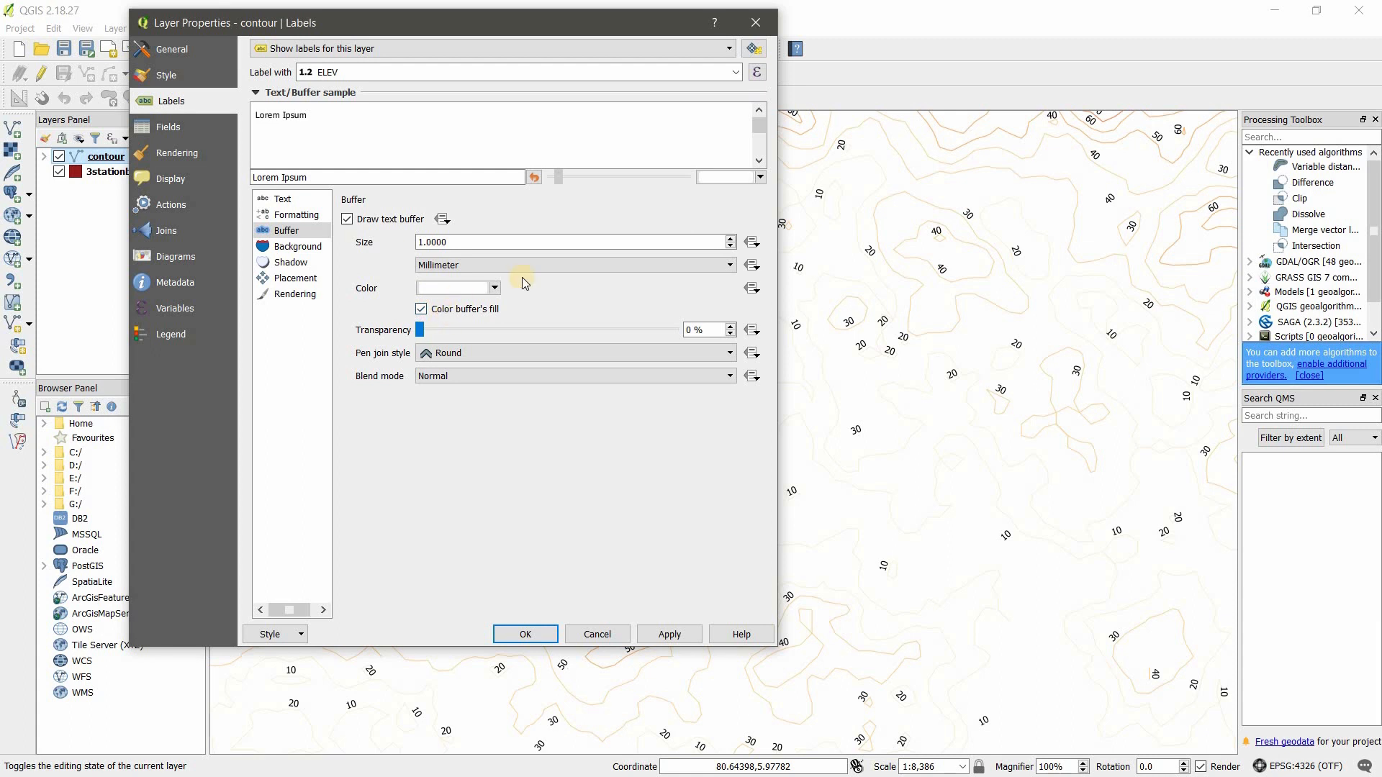
click(496, 288)
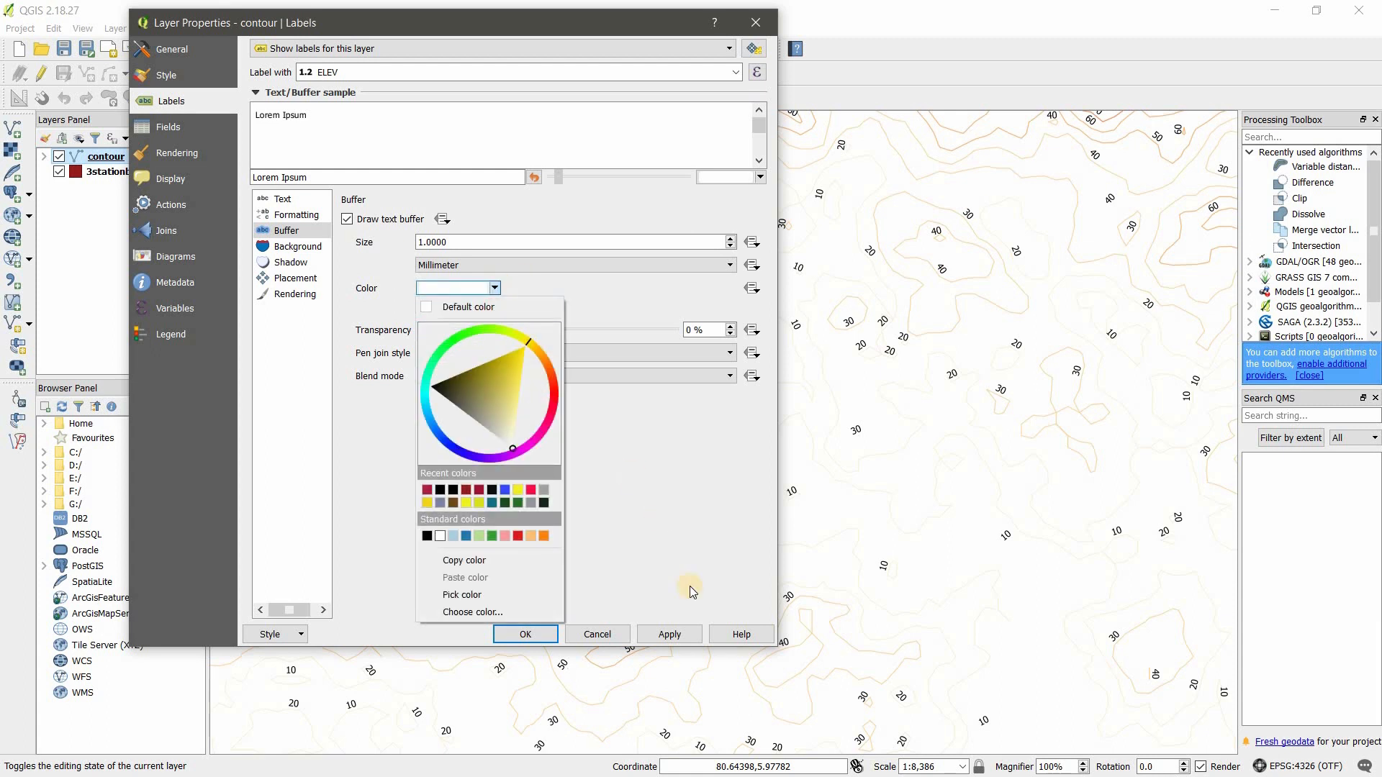
click(517, 364)
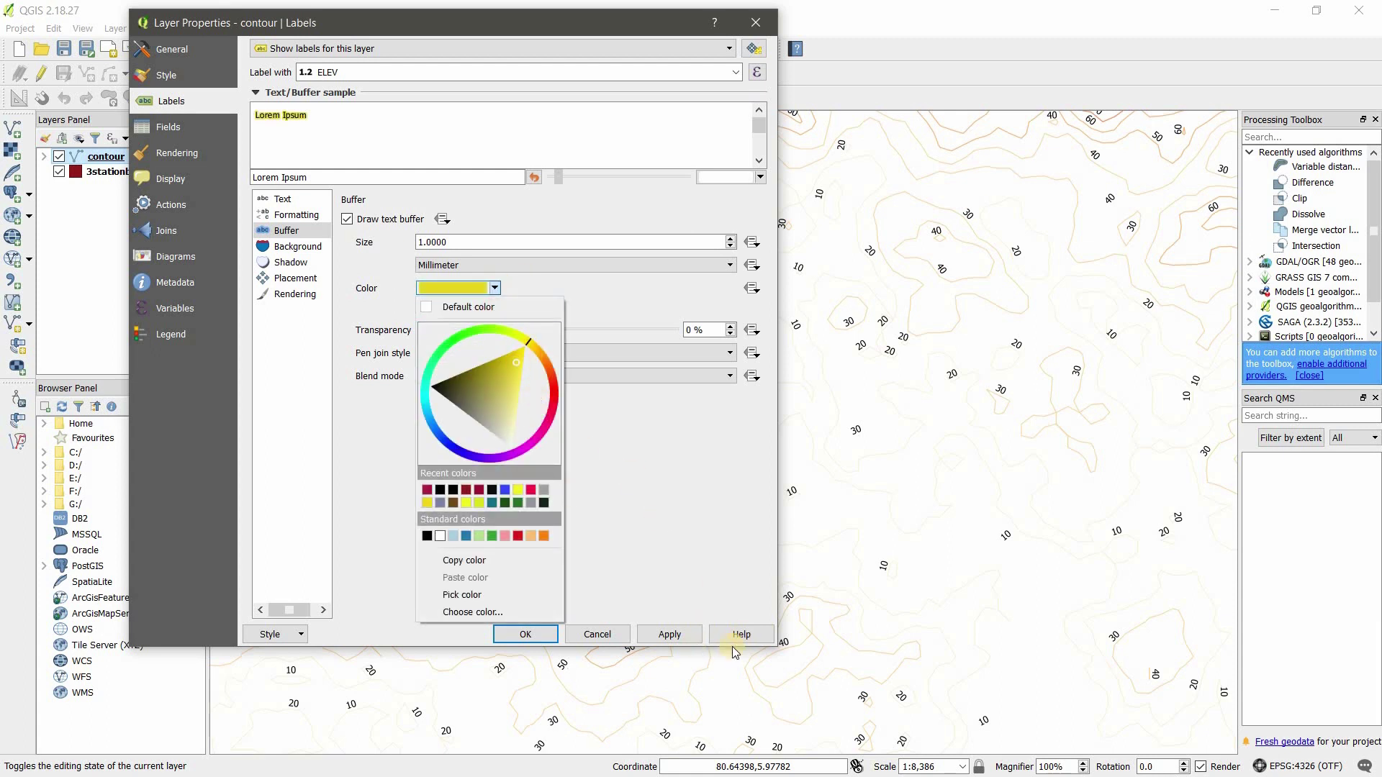
click(672, 634)
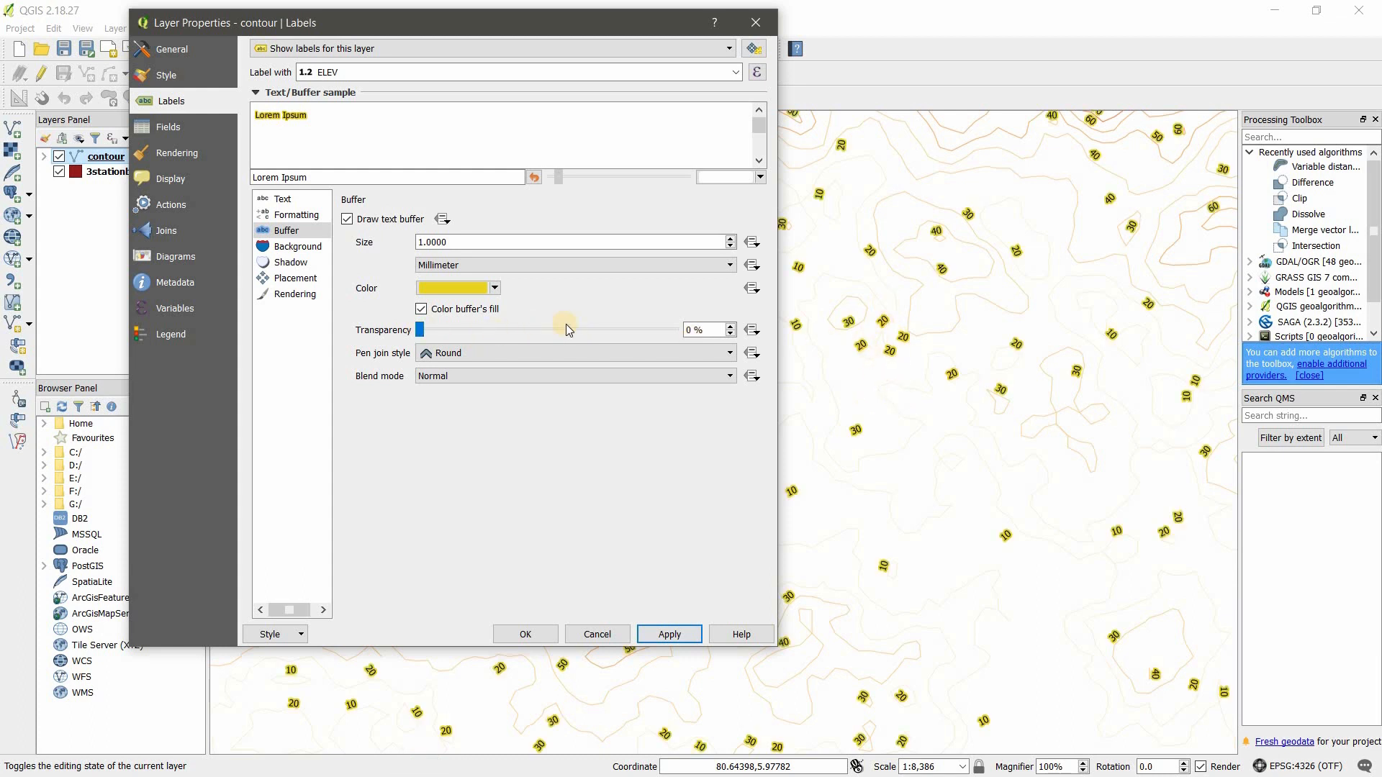
Draw ellipse backgrounds behind the labels with size X/Y 0.3 and apply to the map.
click(292, 262)
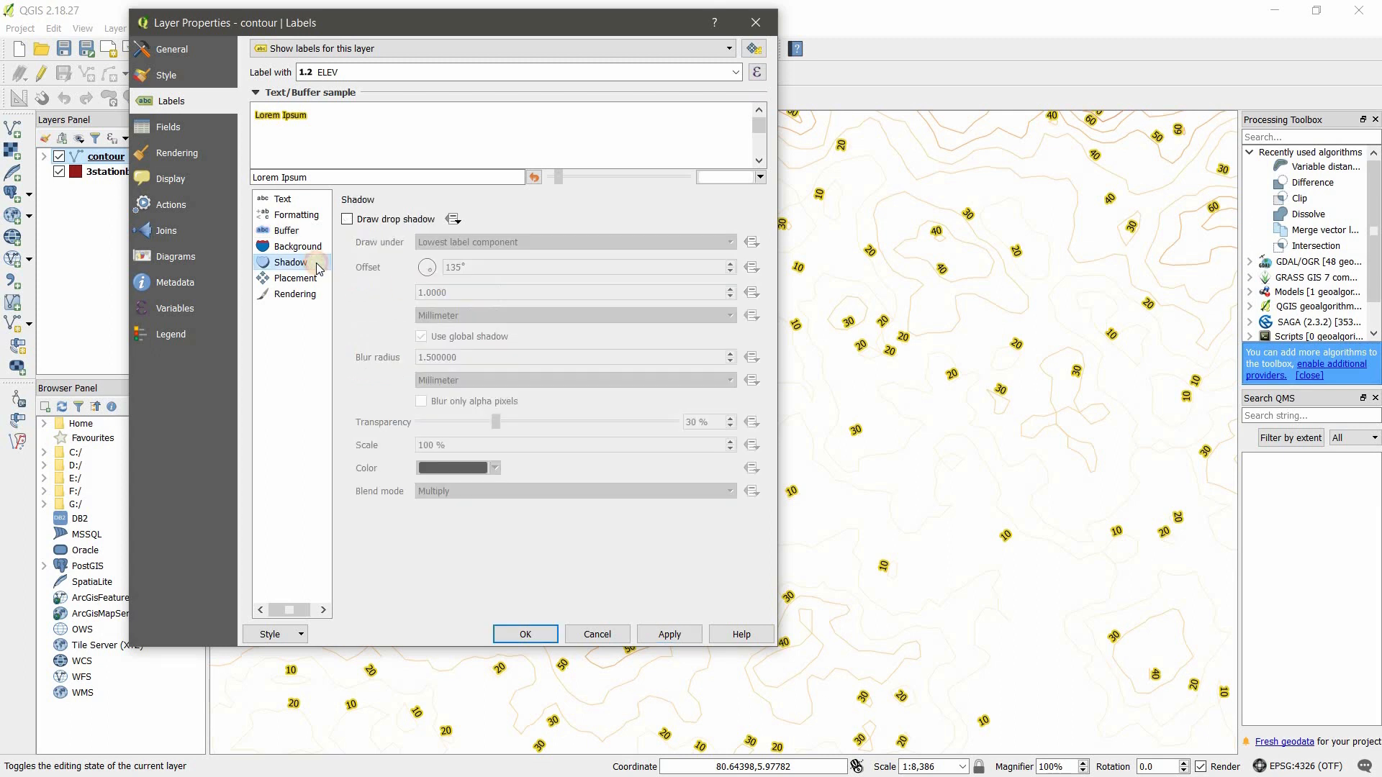
click(299, 247)
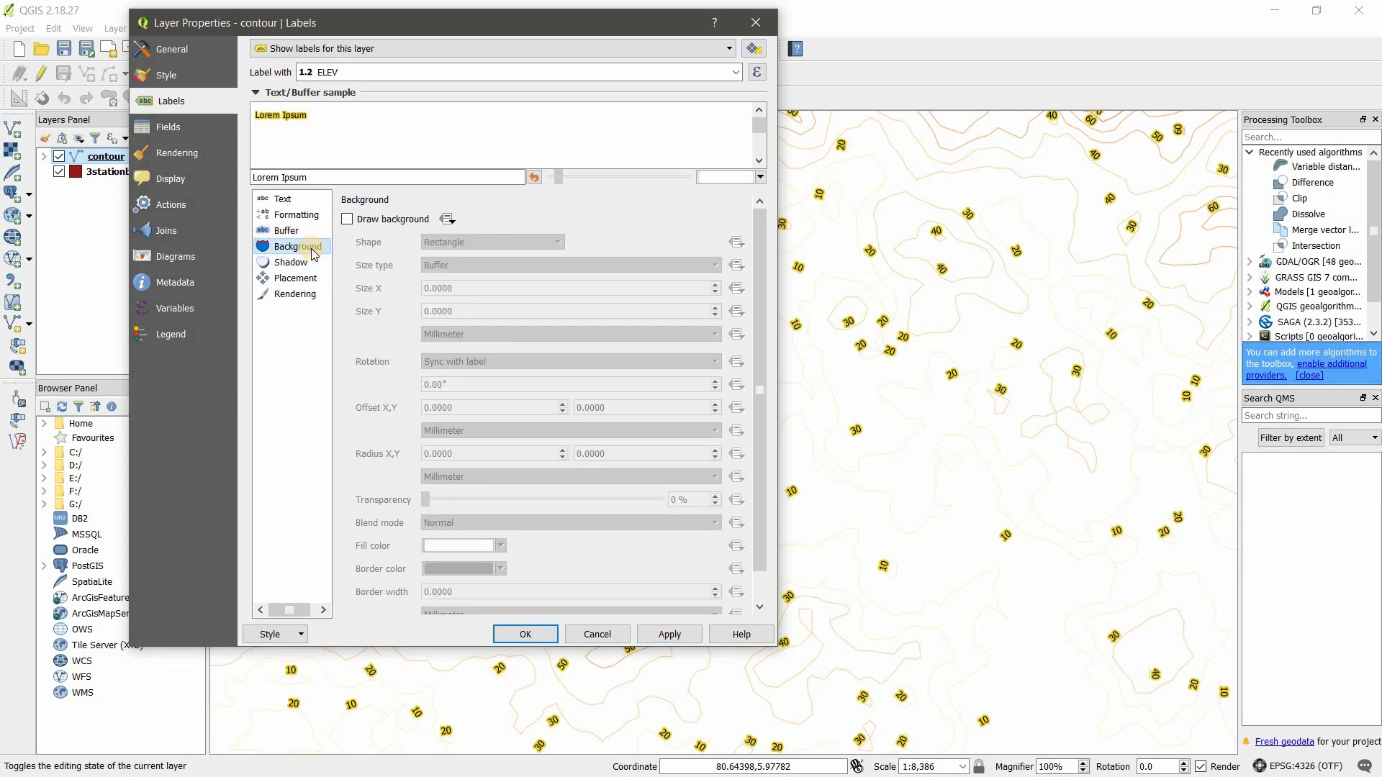
click(349, 220)
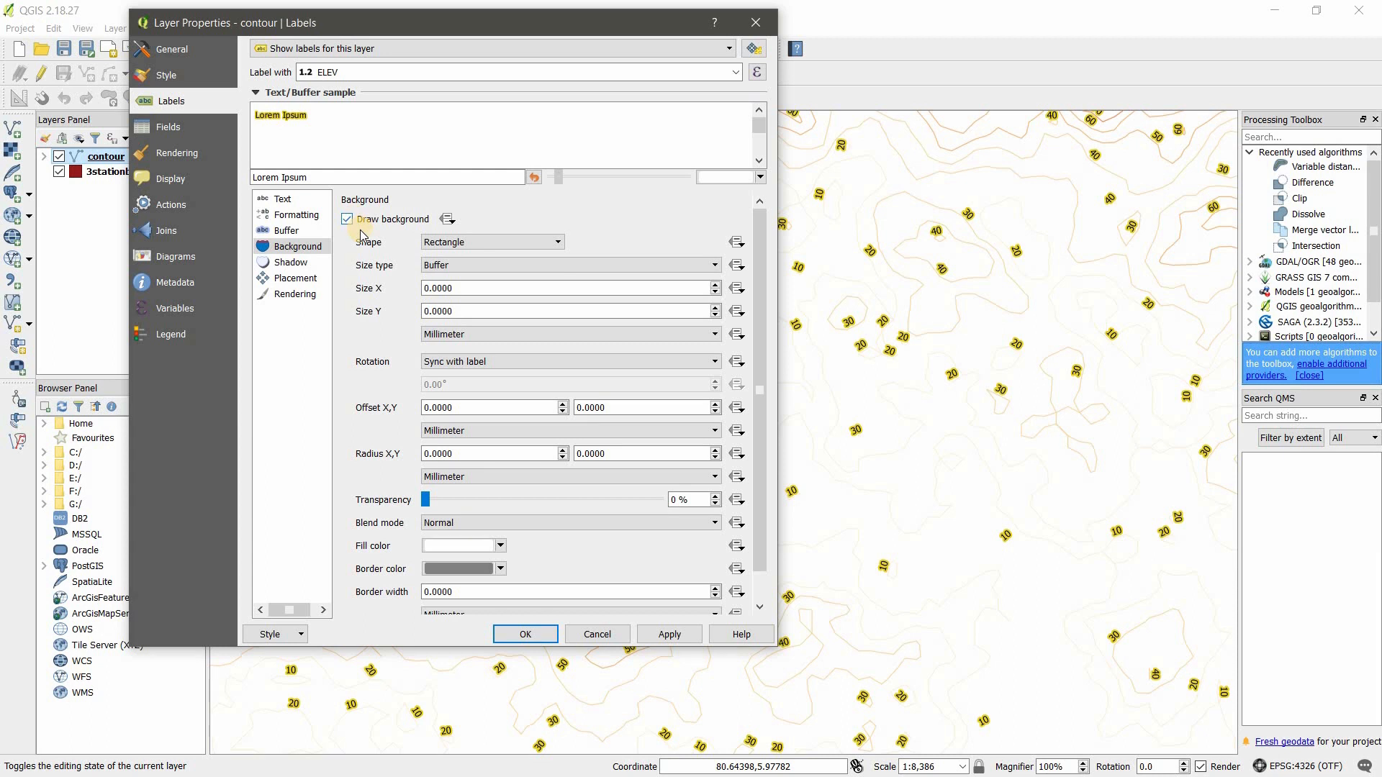
click(486, 242)
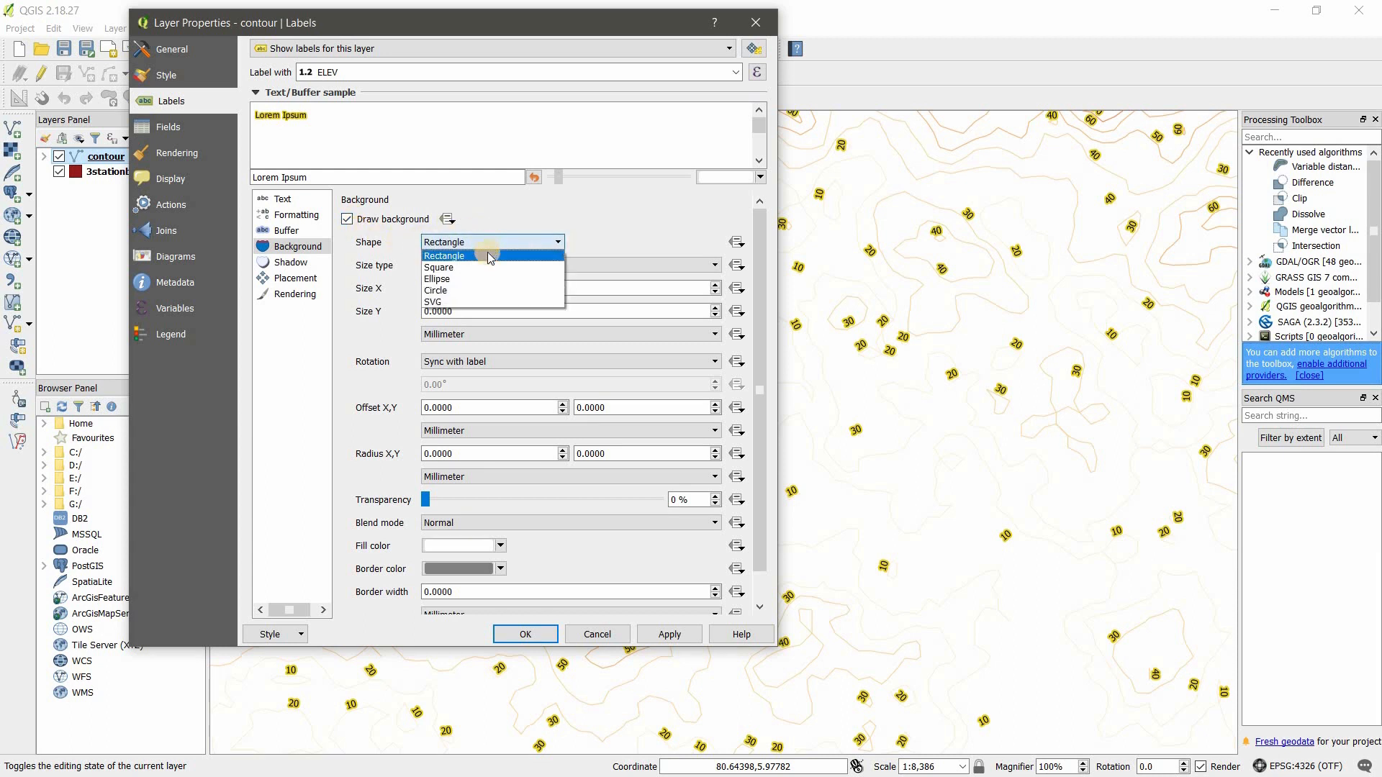
click(483, 281)
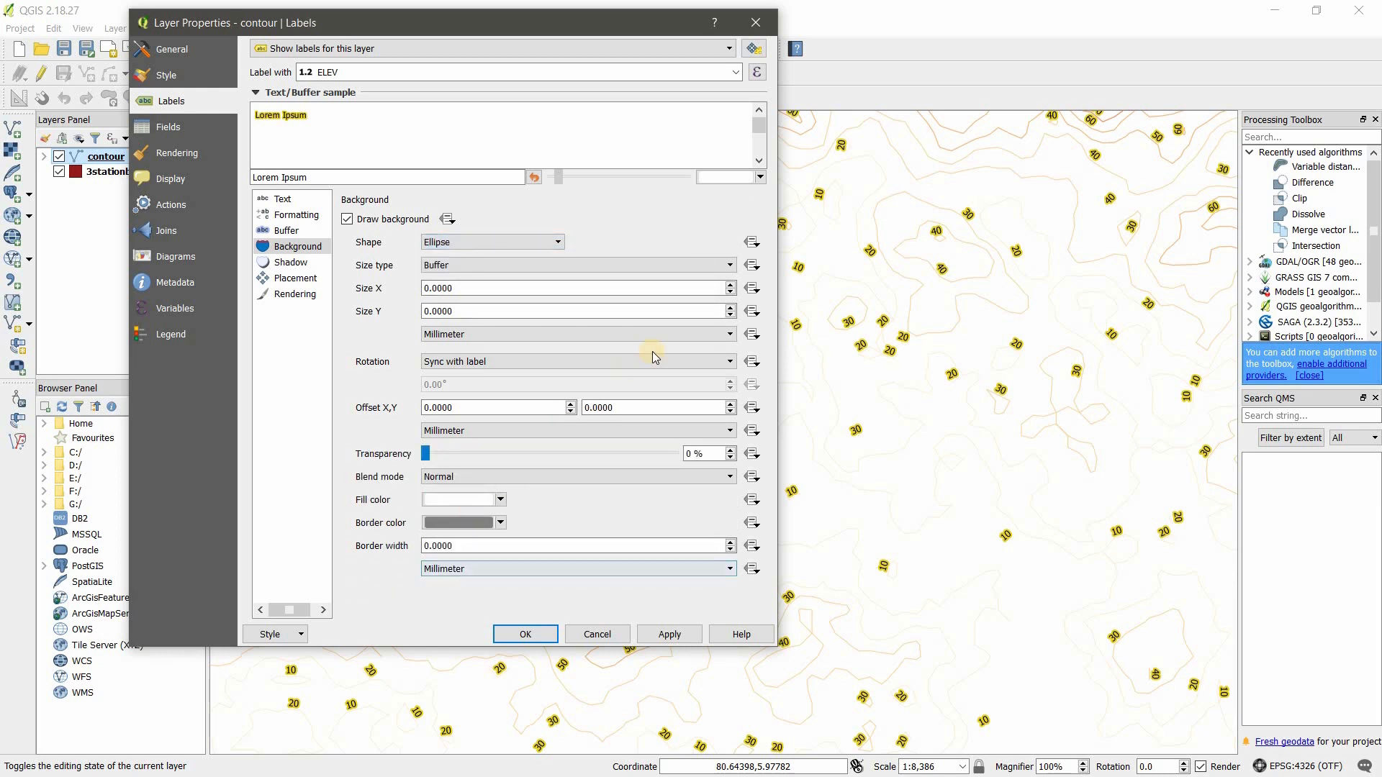
click(731, 284)
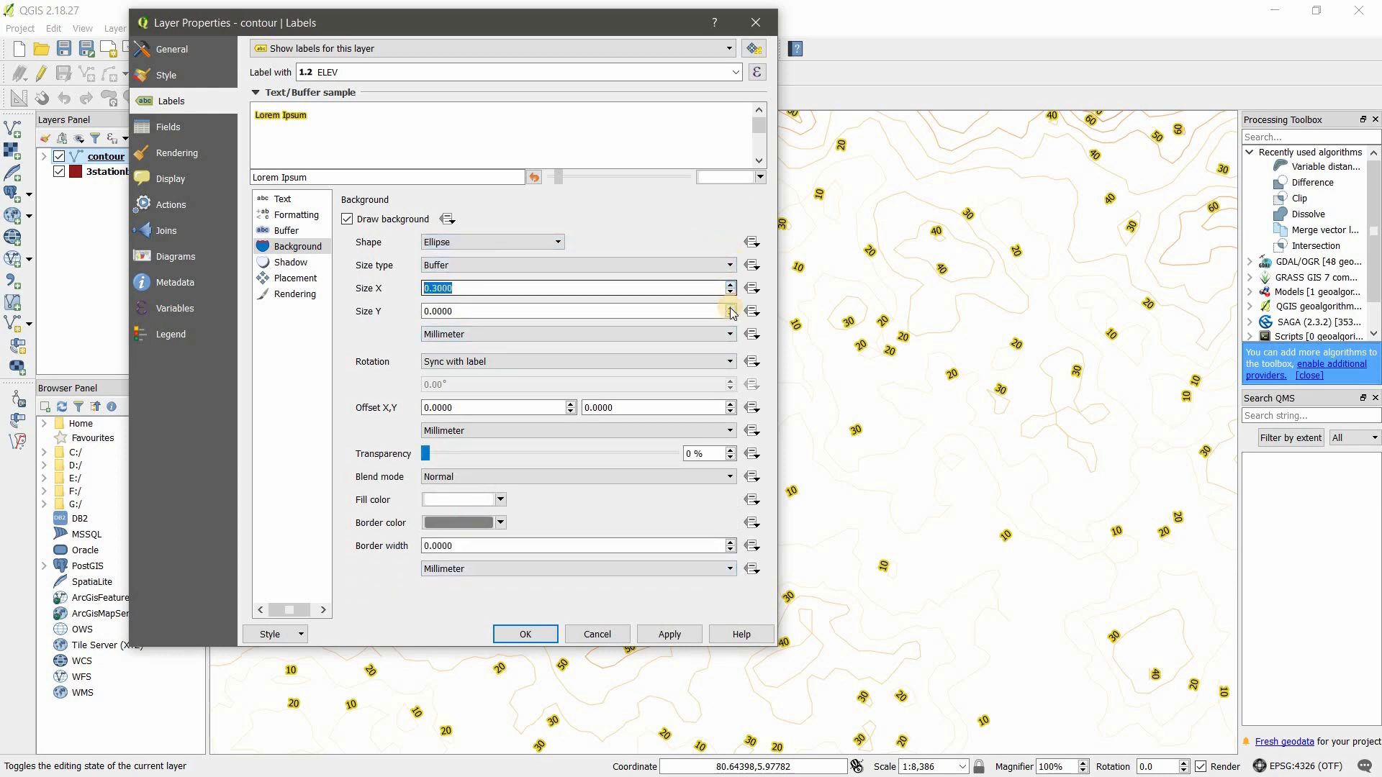
click(731, 309)
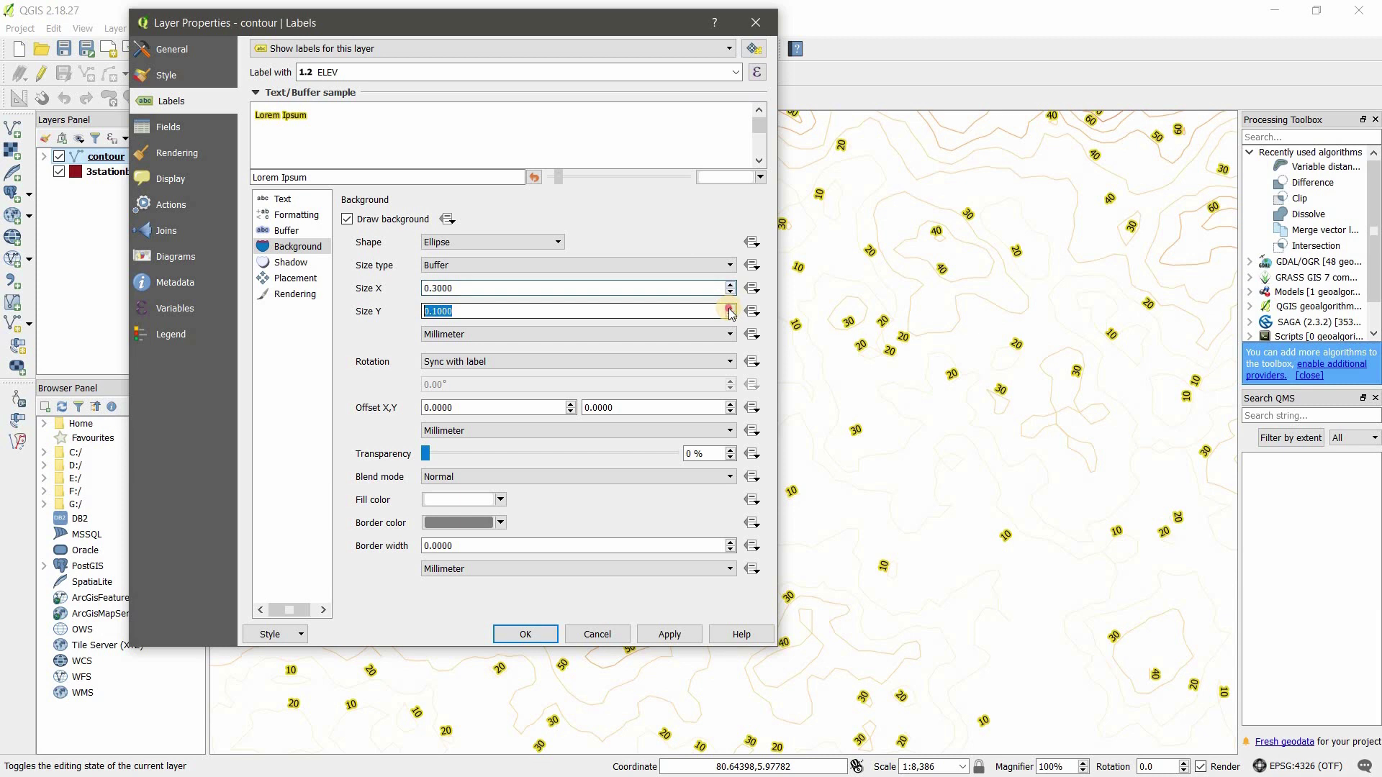
click(670, 634)
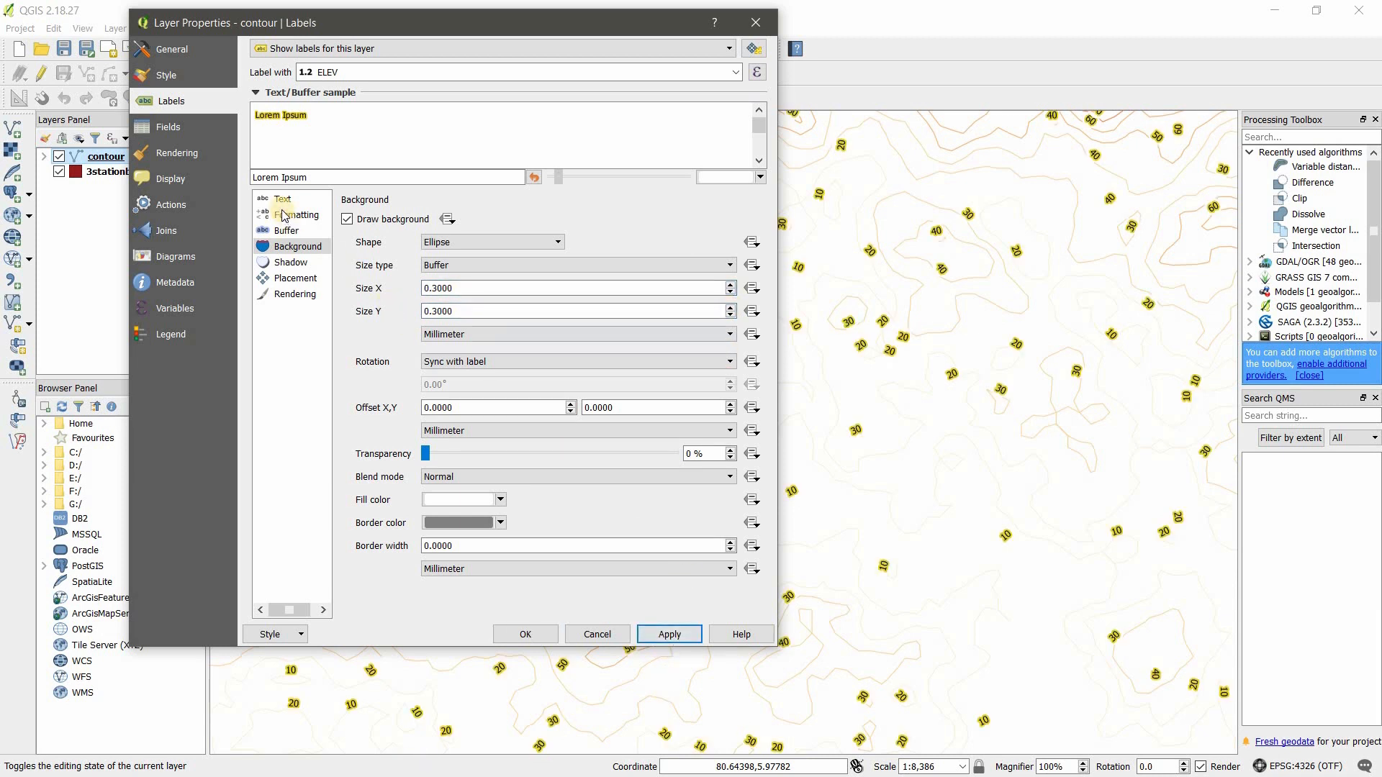
Turn off the text buffer and fill the label backgrounds blue, applied to the map.
click(292, 230)
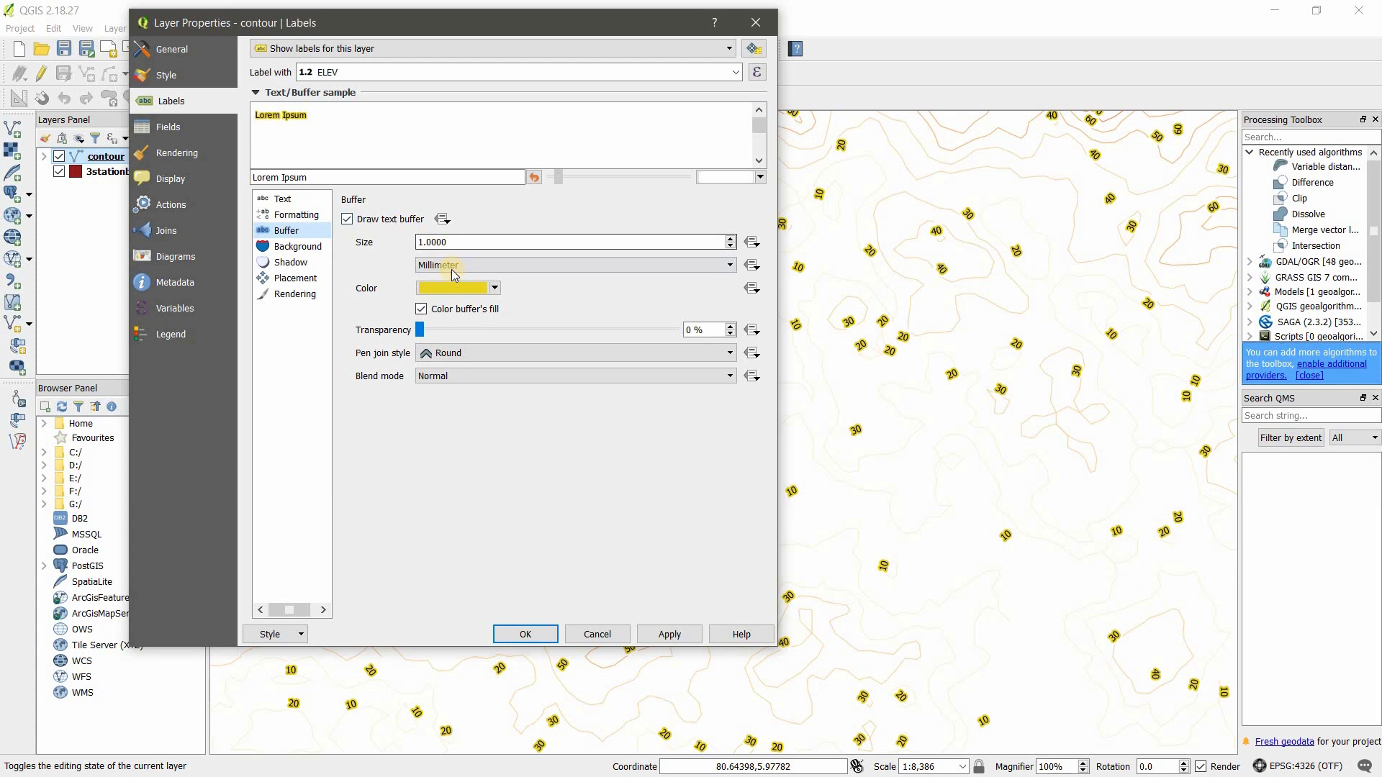
click(348, 220)
click(297, 247)
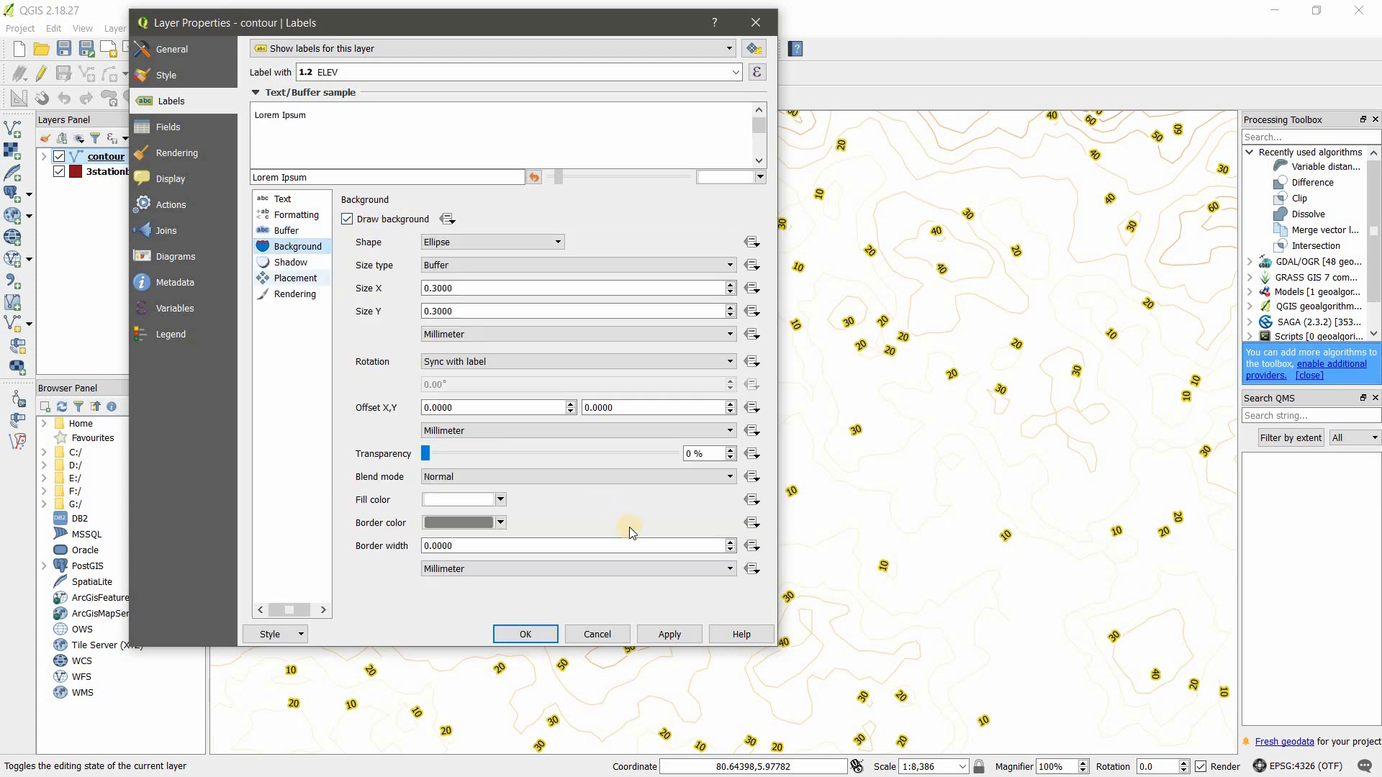
click(494, 504)
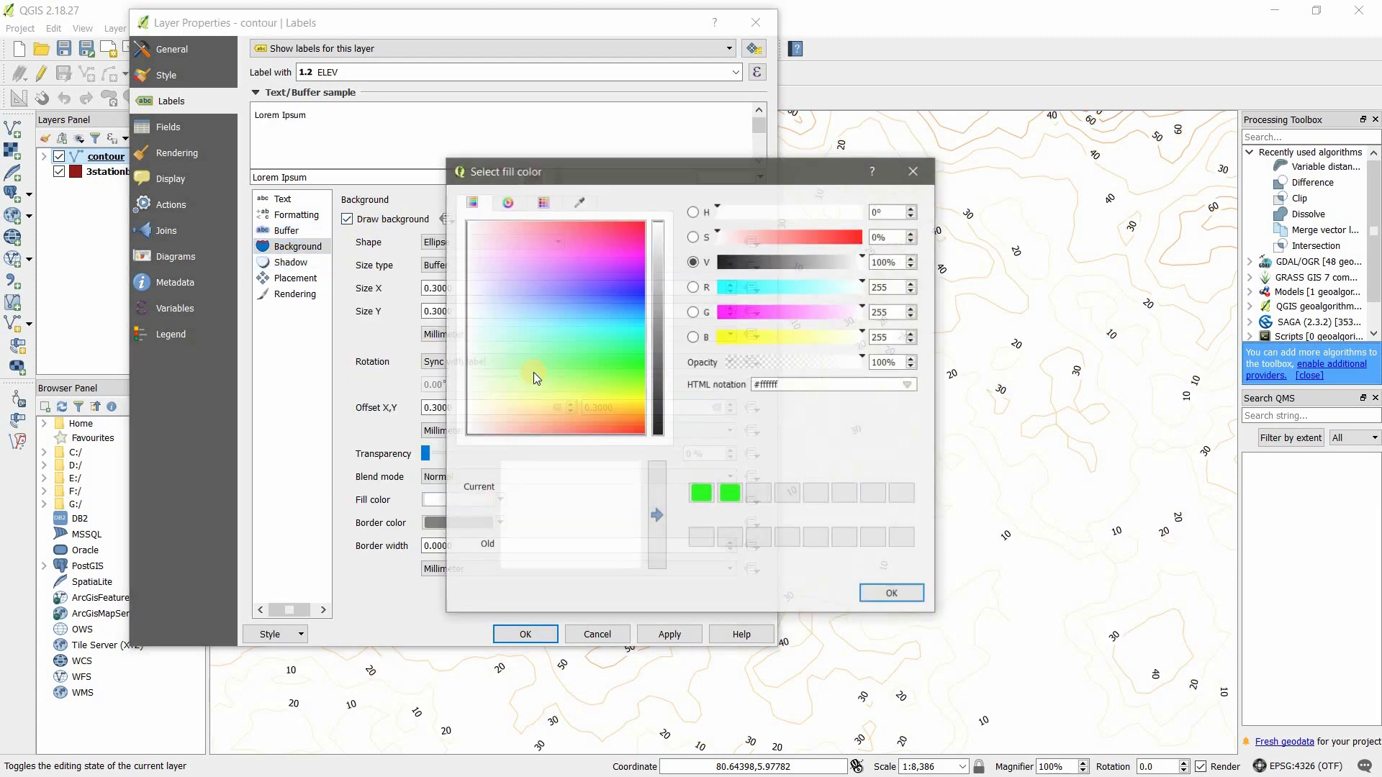
click(620, 300)
click(893, 594)
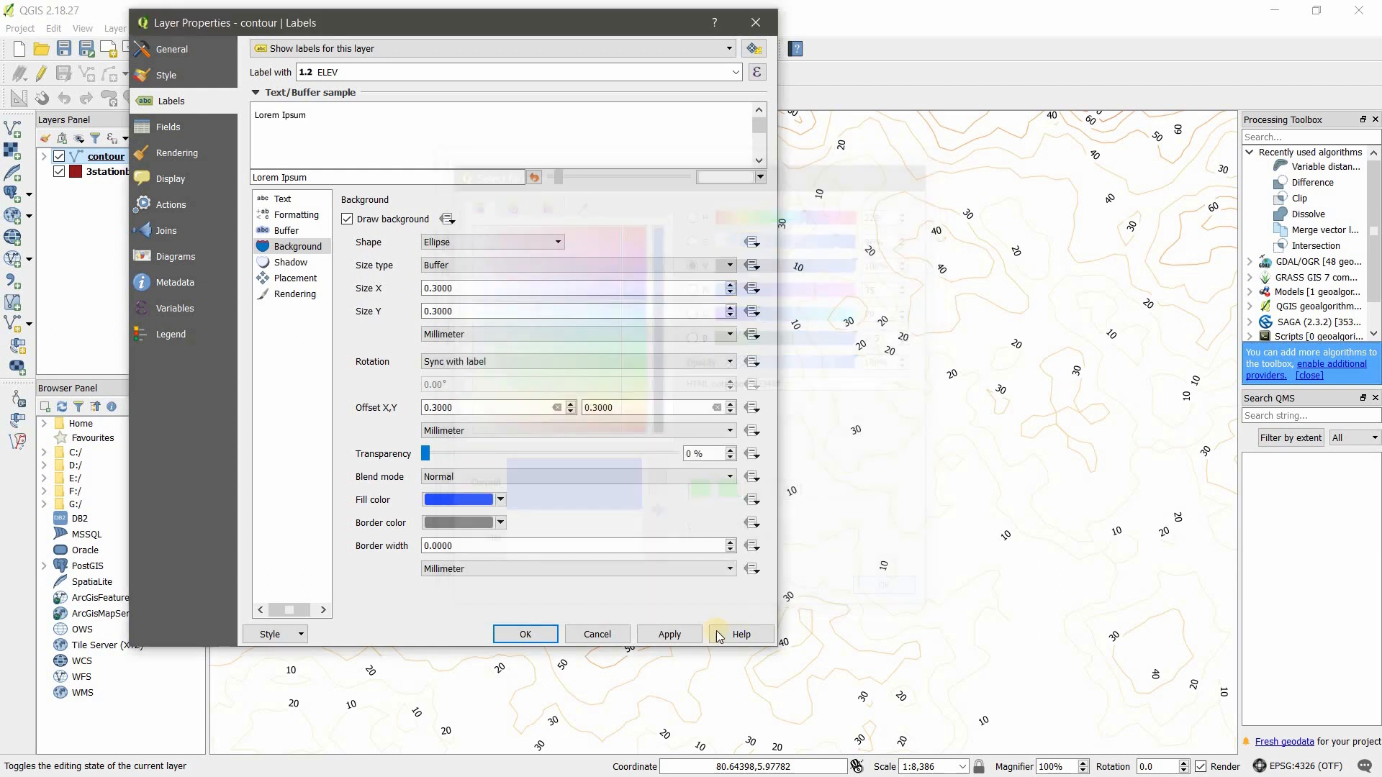
click(670, 634)
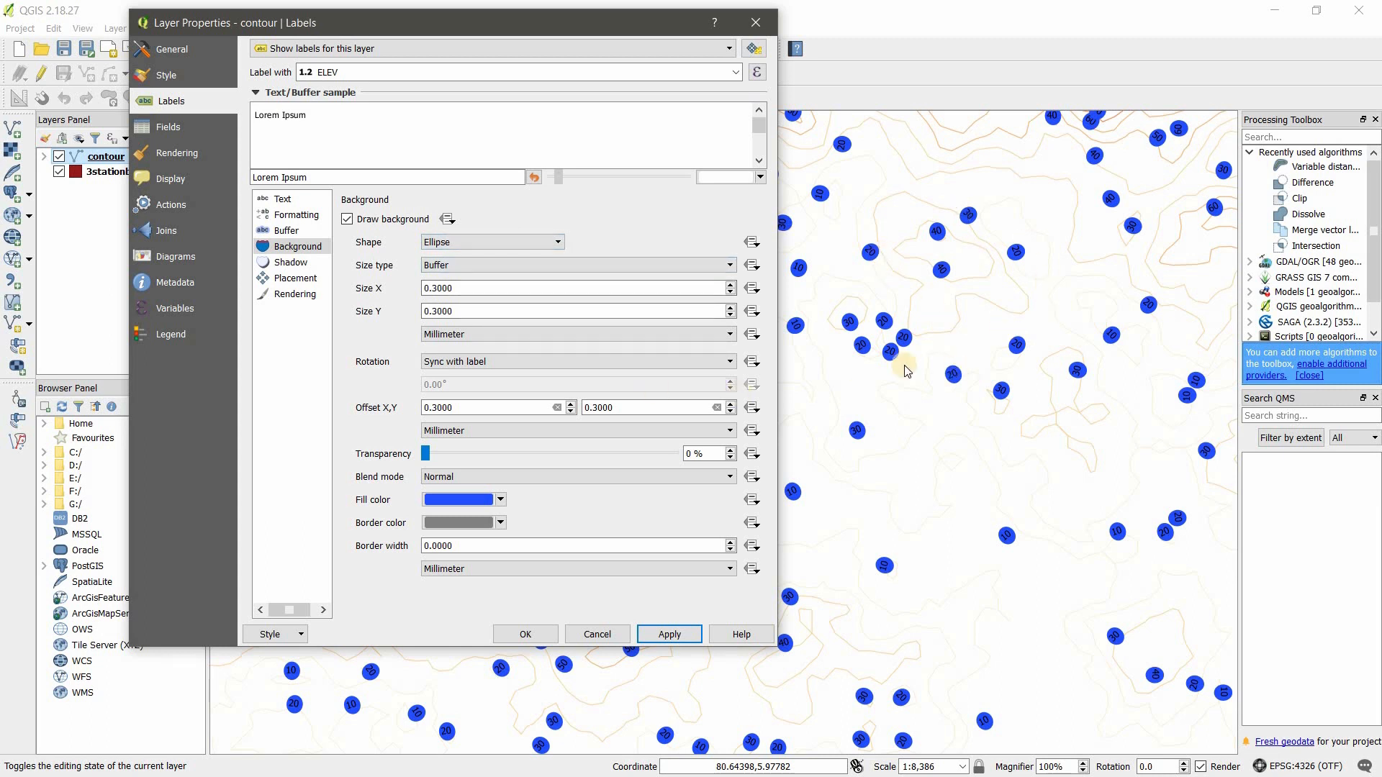
Enable drop shadows and curved placement for the ELEV labels, then apply to the map.
click(290, 262)
click(347, 220)
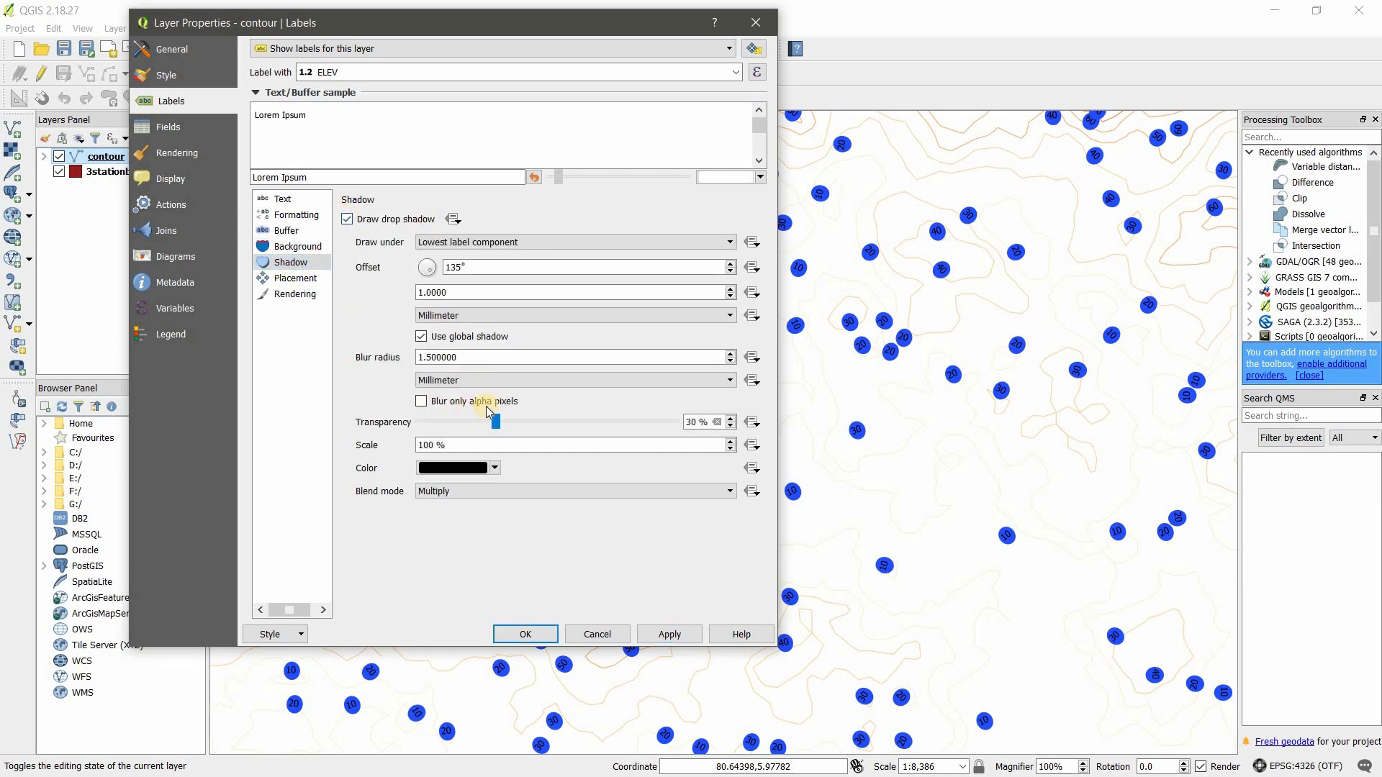
click(295, 278)
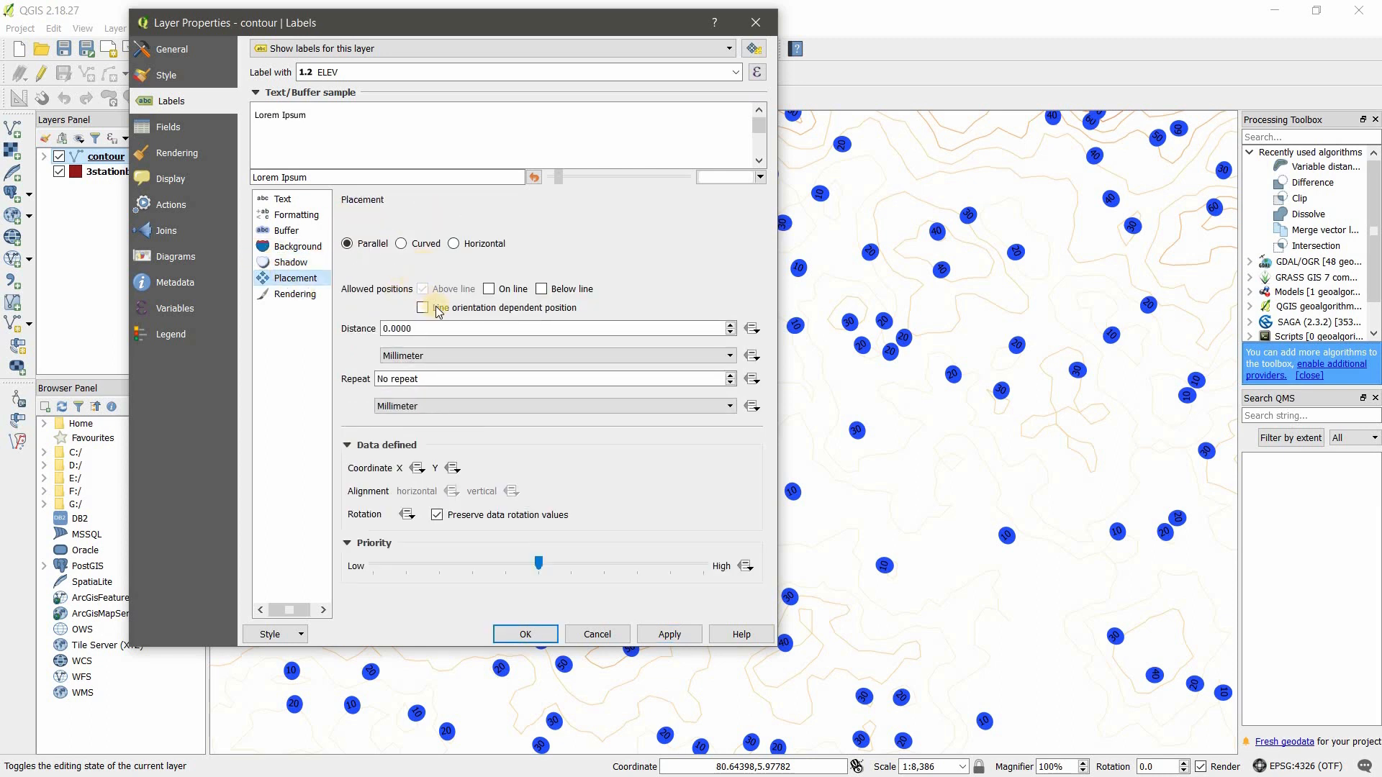
click(403, 243)
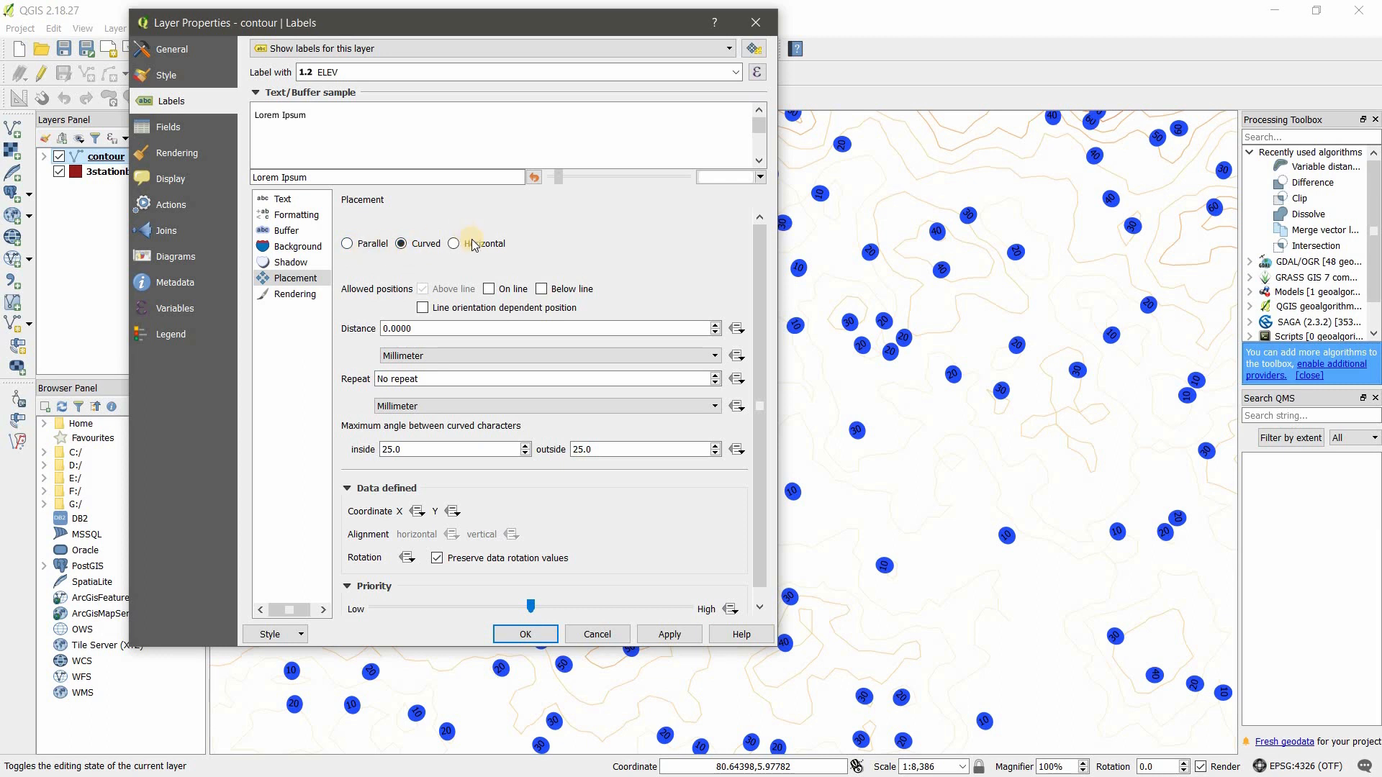
click(670, 634)
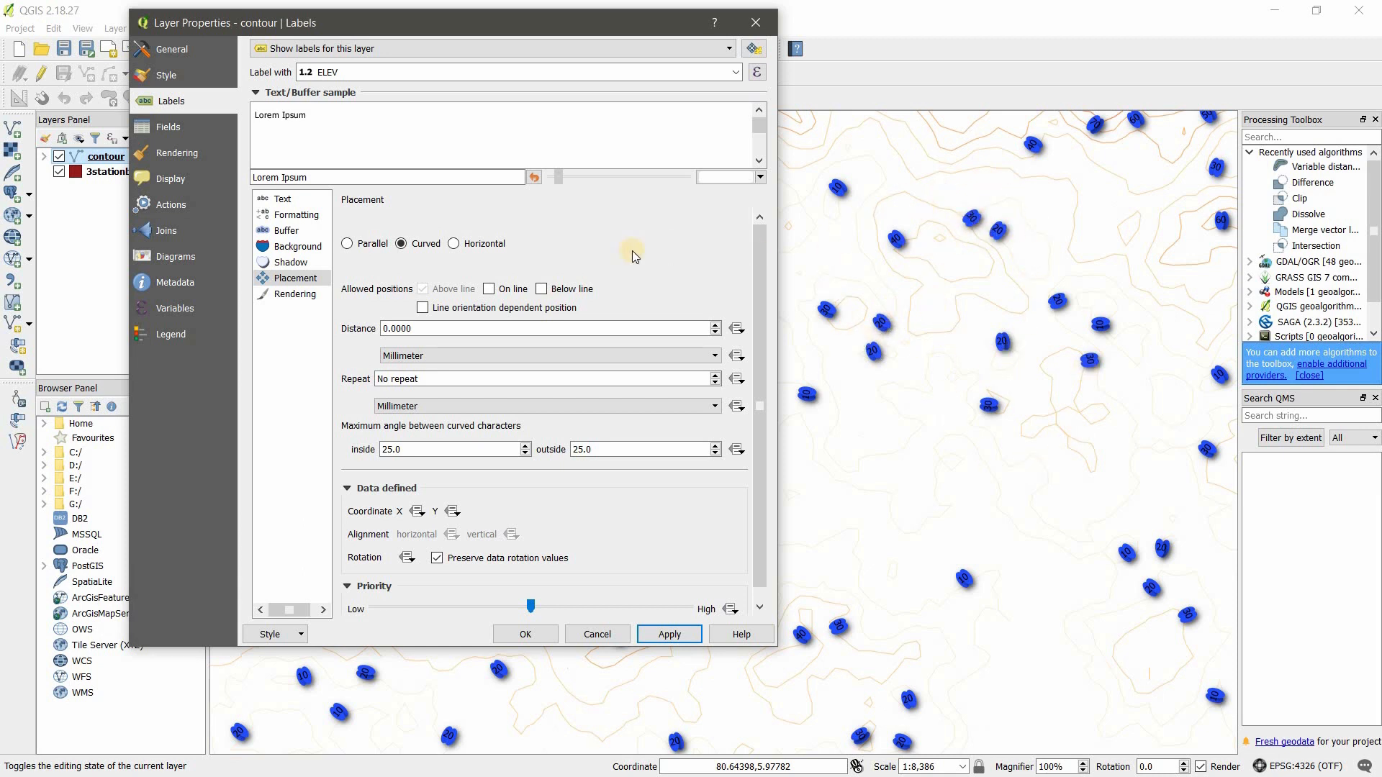
Review the label rendering options before returning to placement.
click(294, 295)
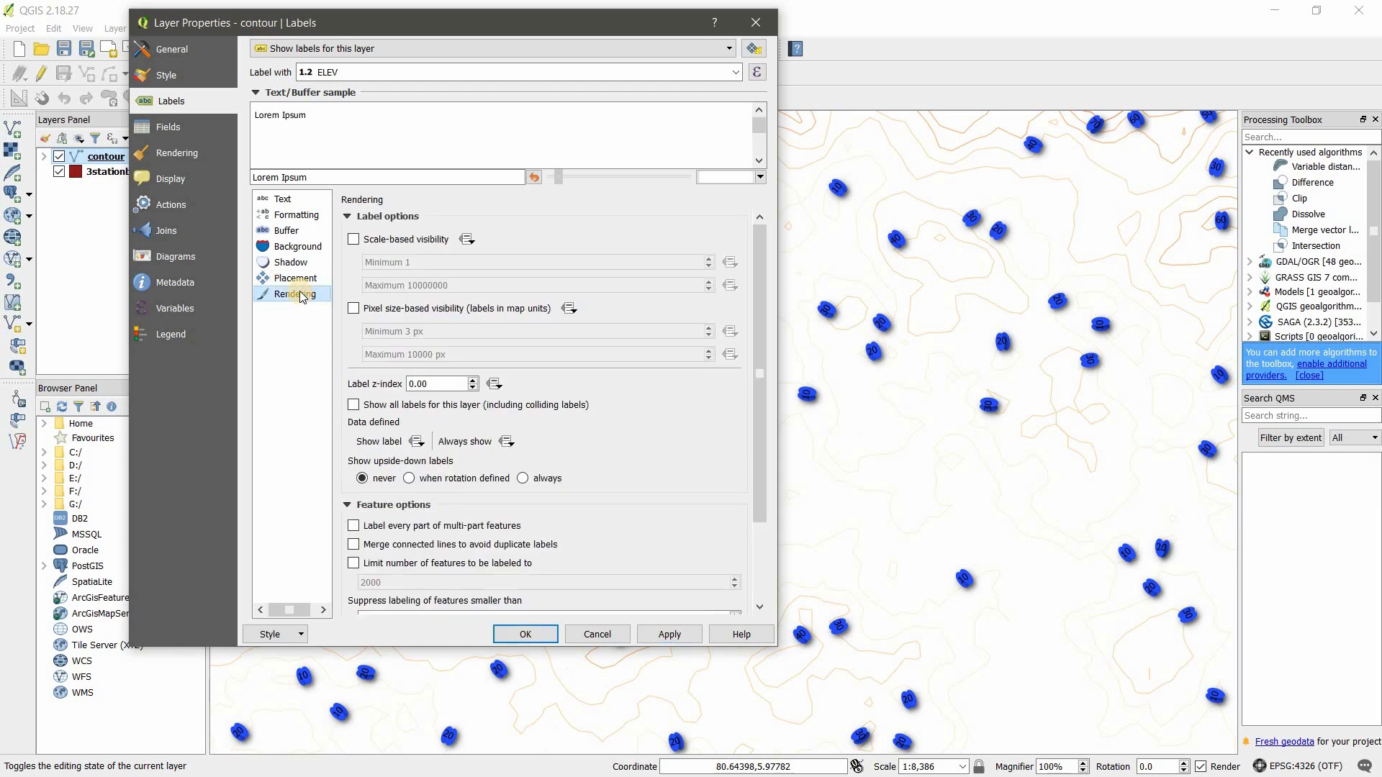
click(294, 278)
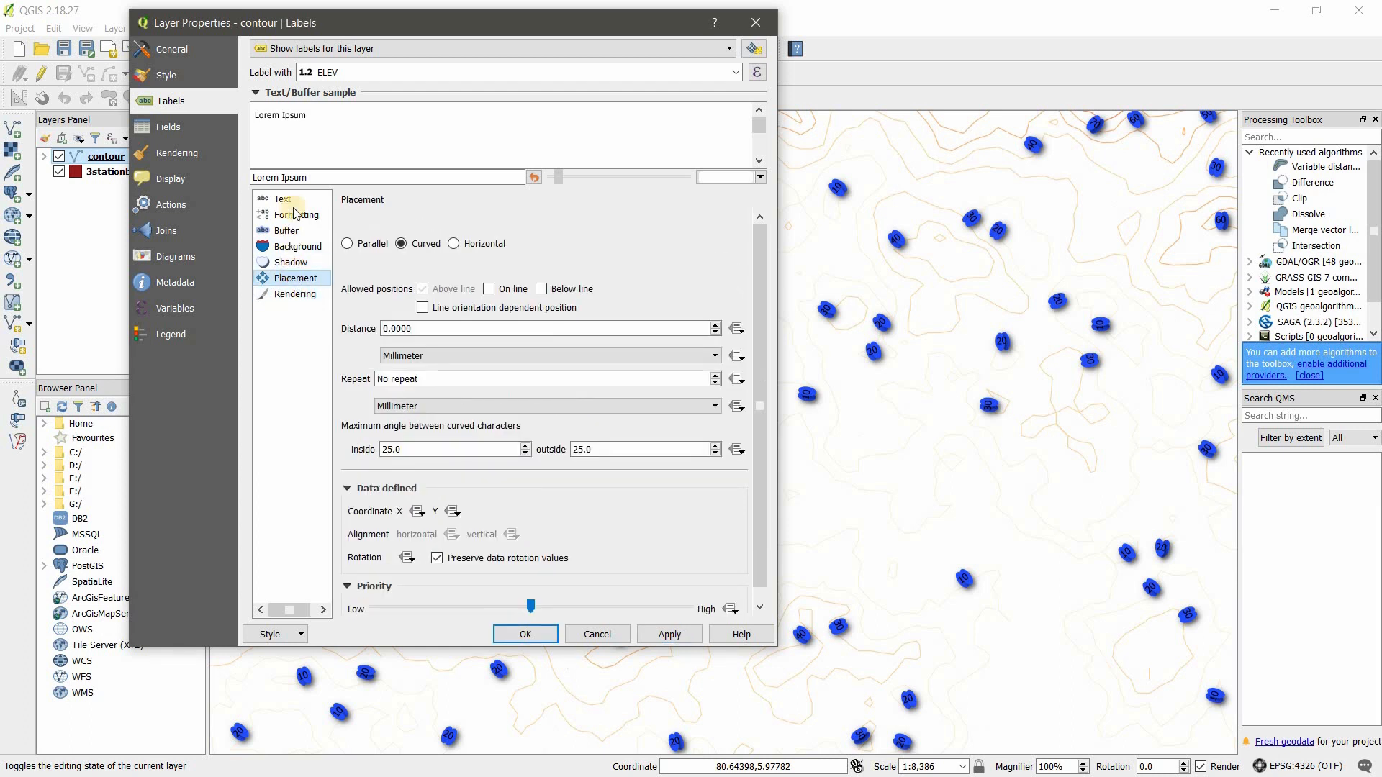